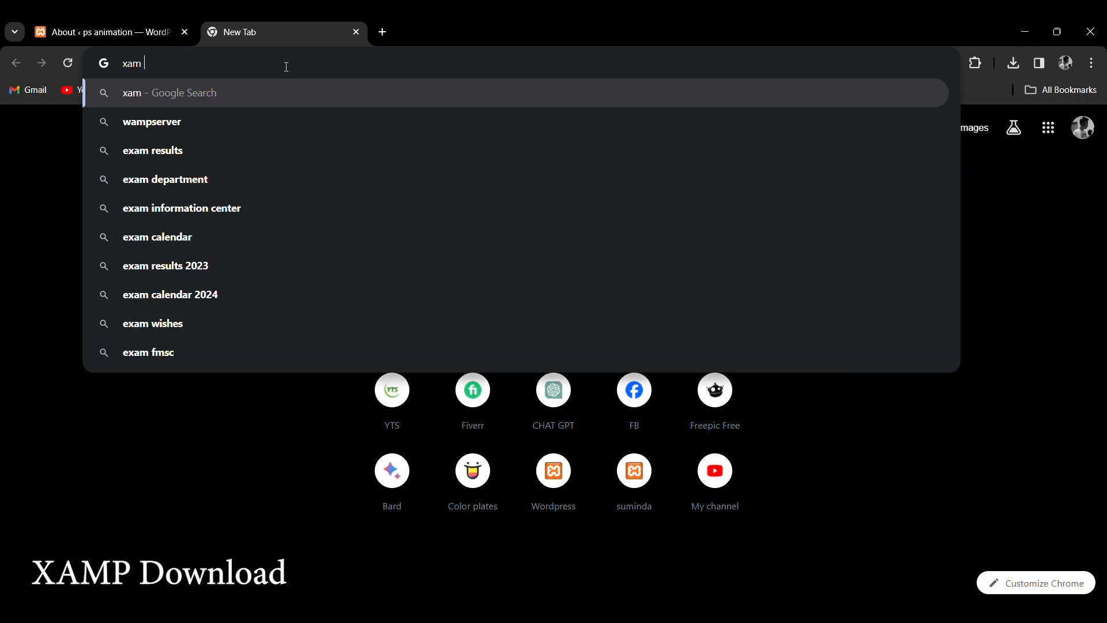
Search for the XAMPP download and open the apachefriends.org XAMPP download page.
{"action": "type", "text": "p d"}
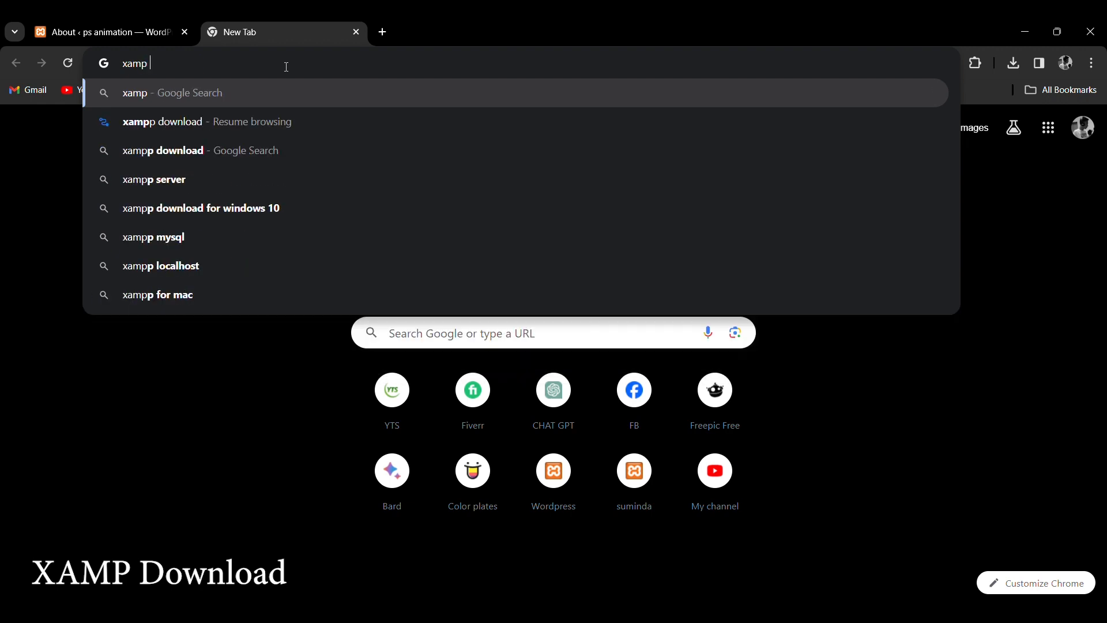
{"action": "type", "text": "own"}
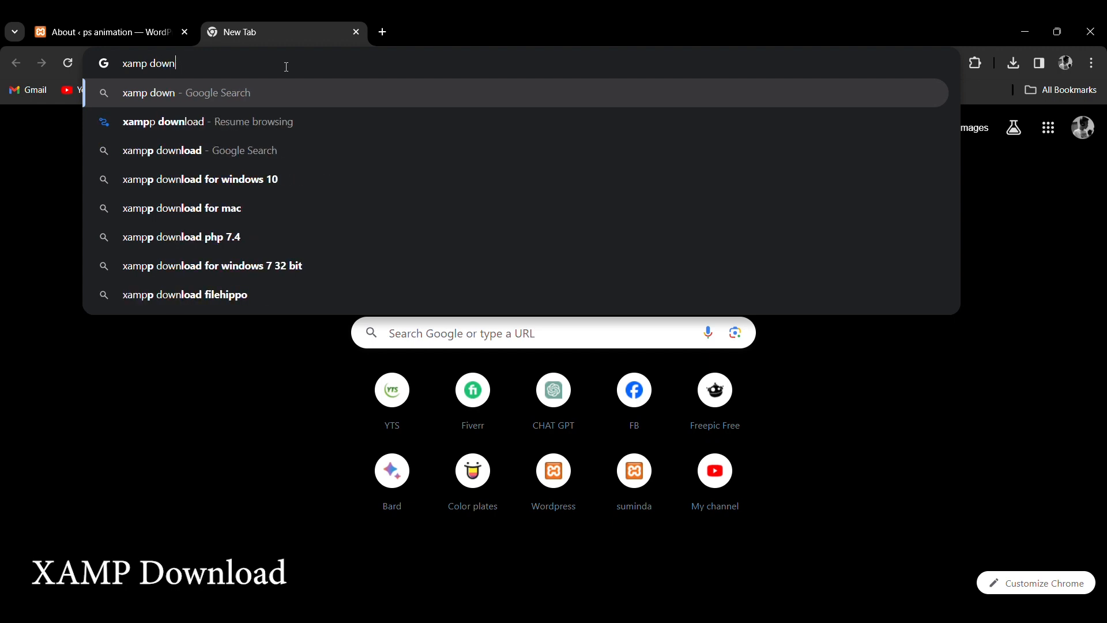
{"action": "type", "text": "load"}
{"action": "key", "text": "Return"}
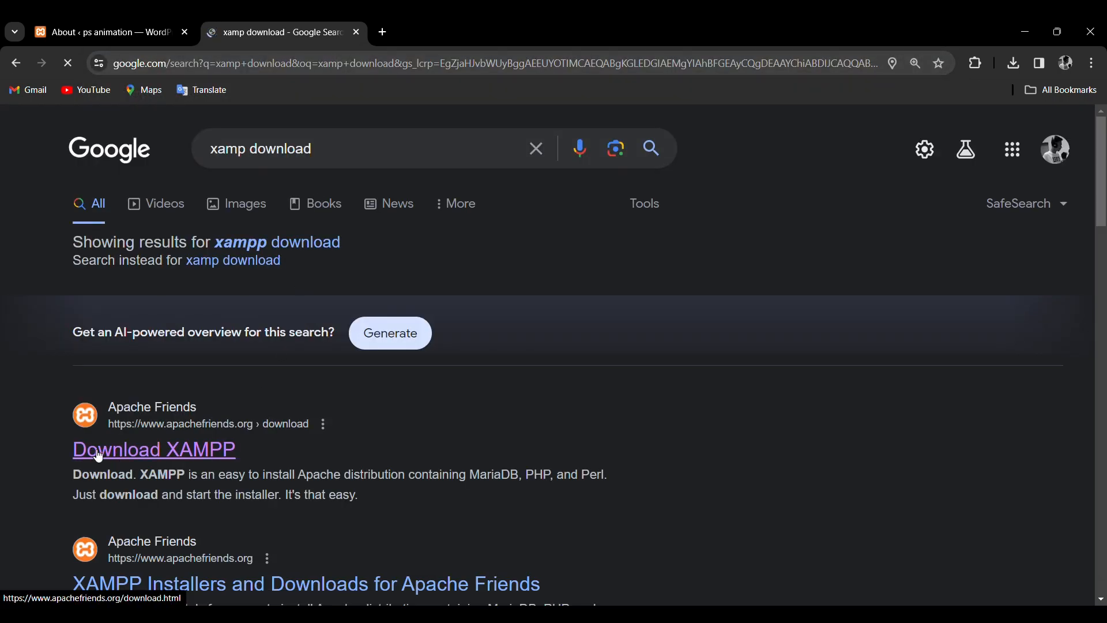
{"action": "left_click", "coordinate": [131, 455]}
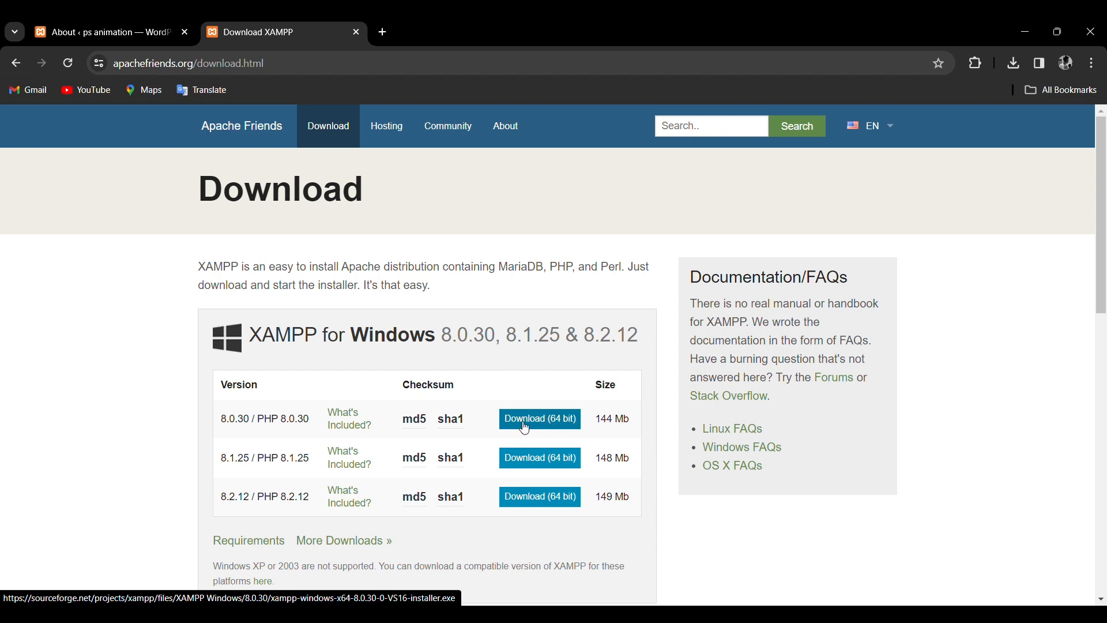
Extract wordpress-6.4.2.zip with WinRAR into its own wordpress-6.4.2 folder in Downloads.
{"action": "key", "text": "alt+Tab"}
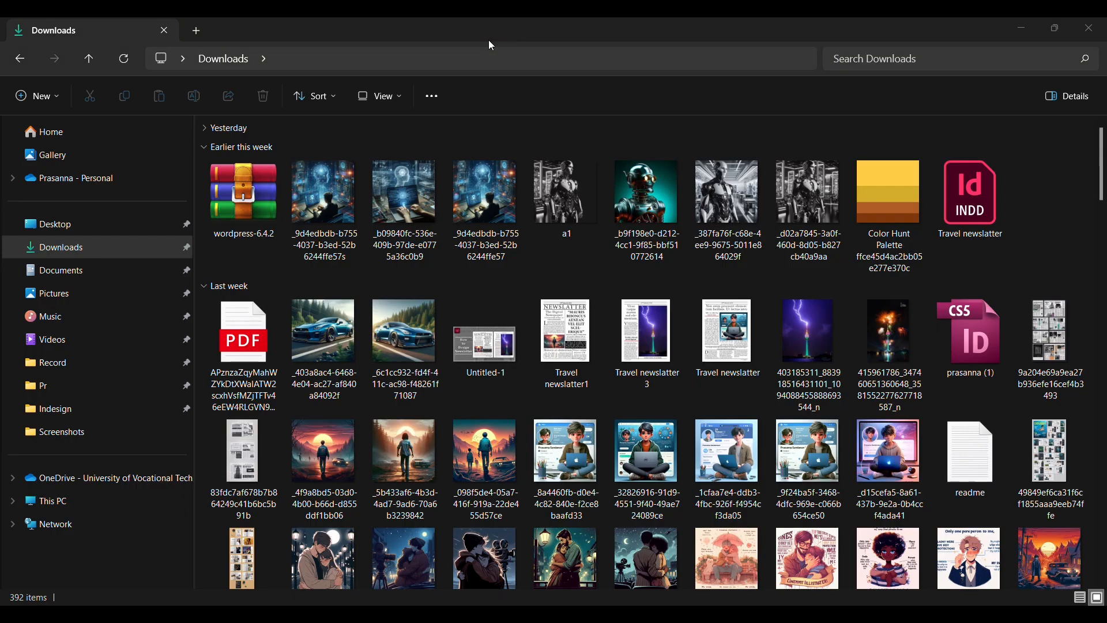
{"action": "left_click", "coordinate": [232, 202]}
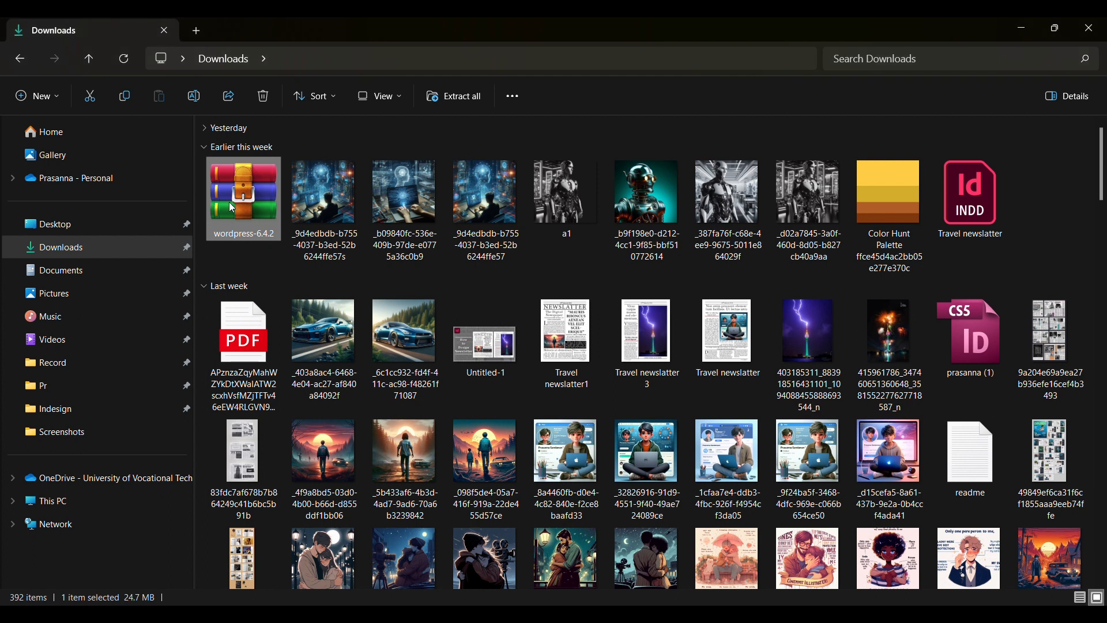
{"action": "right_click", "coordinate": [249, 178]}
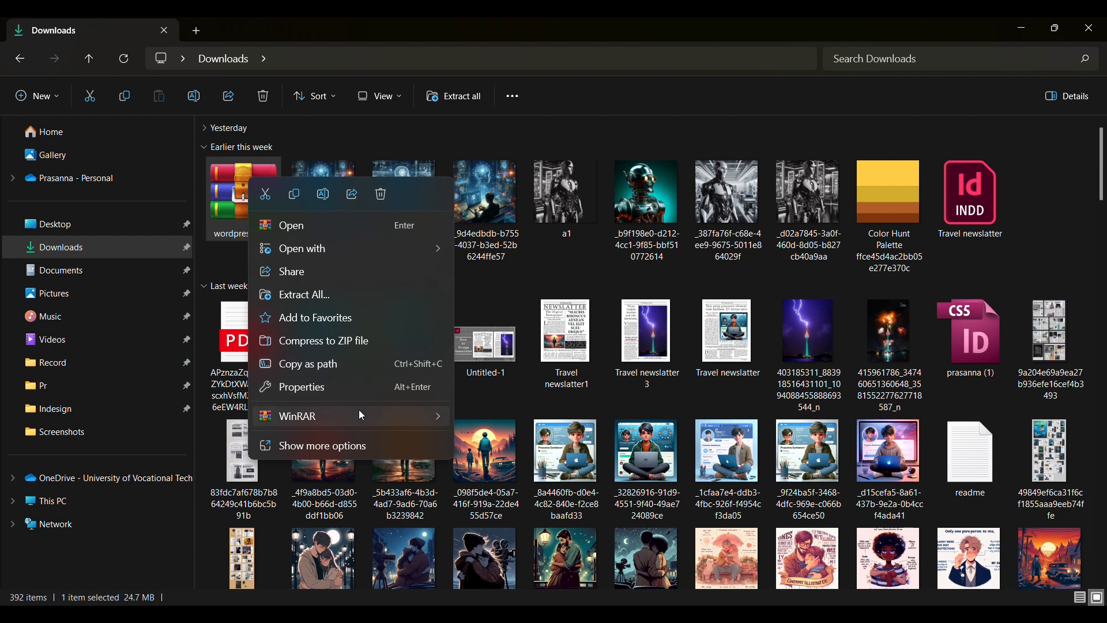
{"action": "mouse_move", "coordinate": [359, 411]}
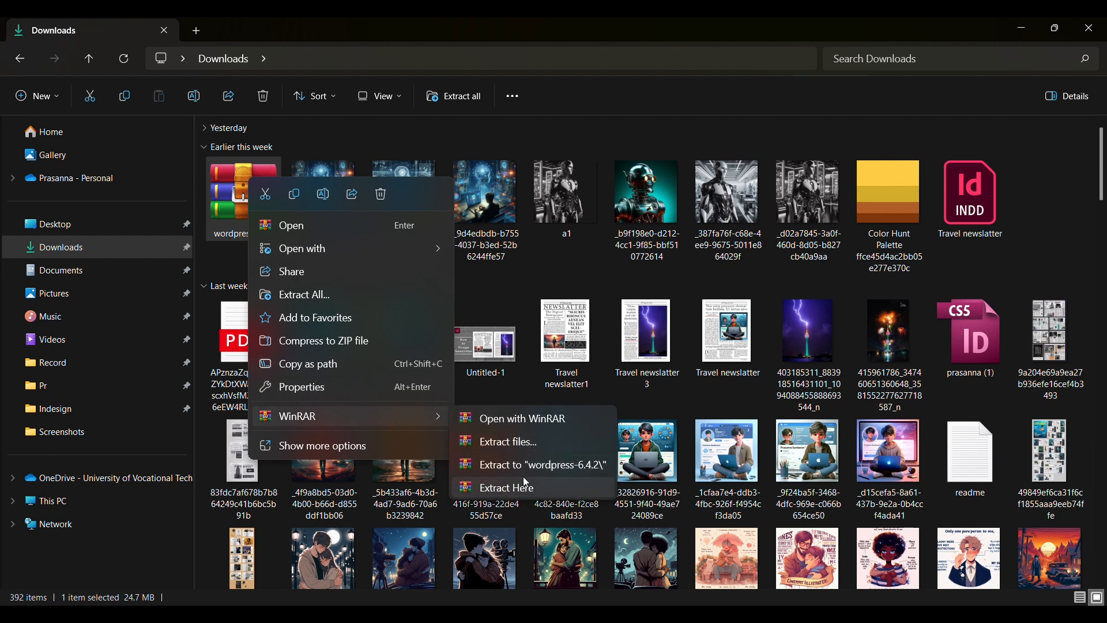
{"action": "left_click", "coordinate": [533, 466]}
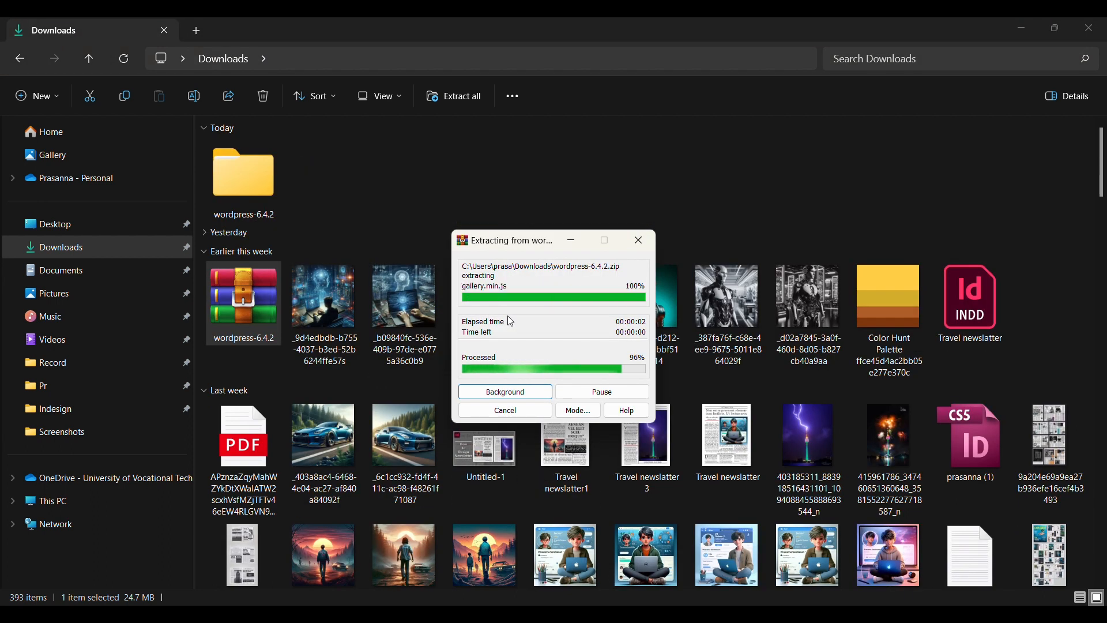
{"action": "left_click", "coordinate": [237, 182]}
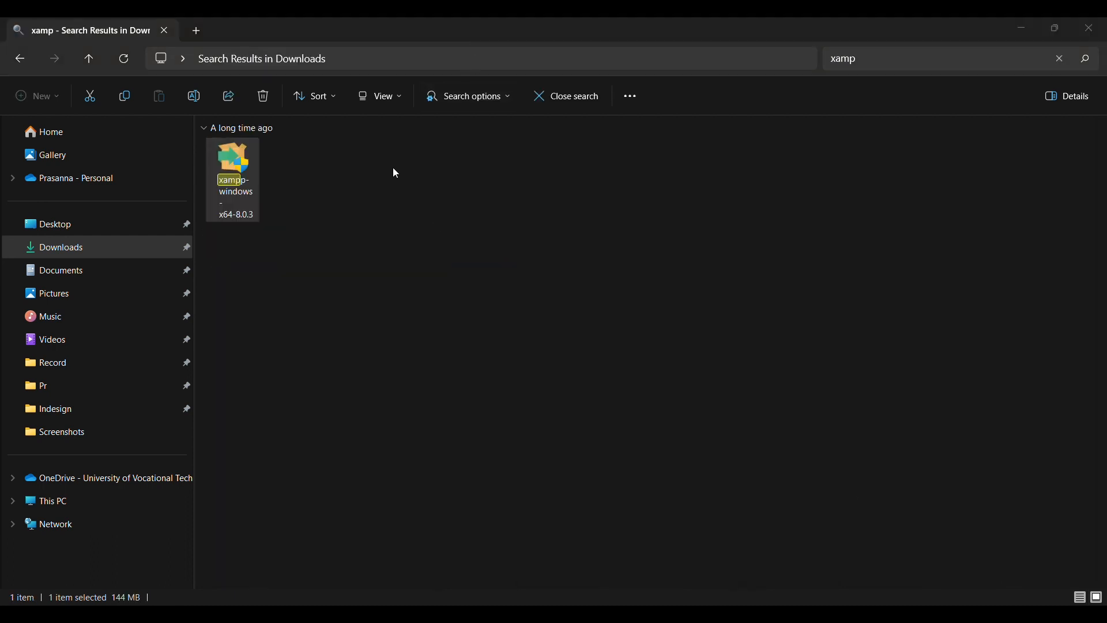
Run the XAMPP installer without FileZilla FTP Server up to the C:\xampp folder-not-empty warning.
{"action": "double_click", "coordinate": [233, 177]}
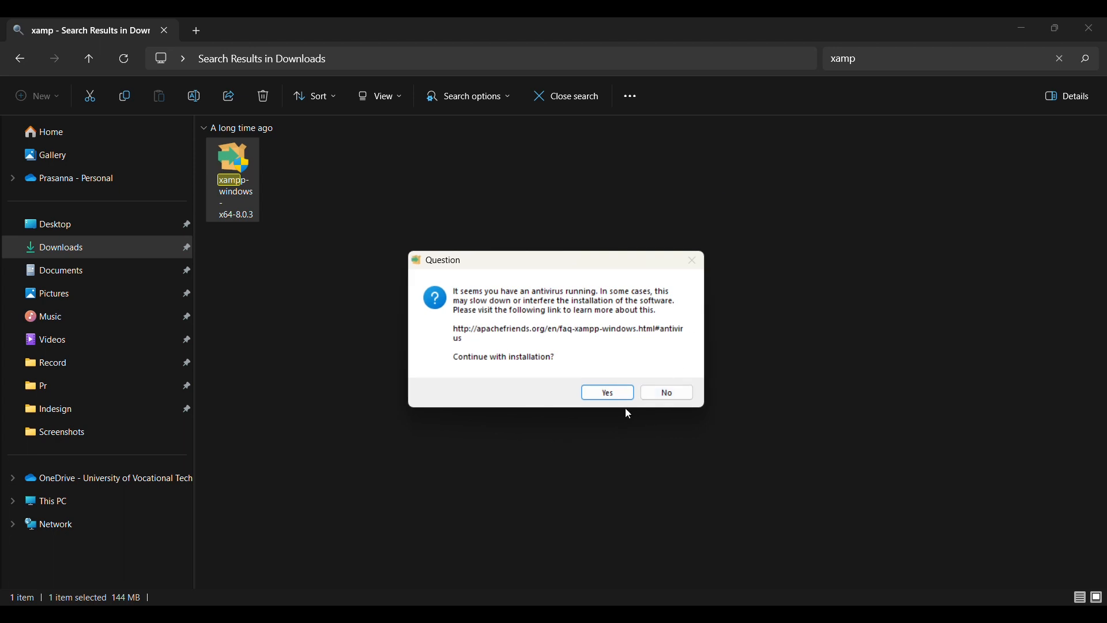
{"action": "left_click", "coordinate": [608, 393]}
{"action": "left_click", "coordinate": [660, 379]}
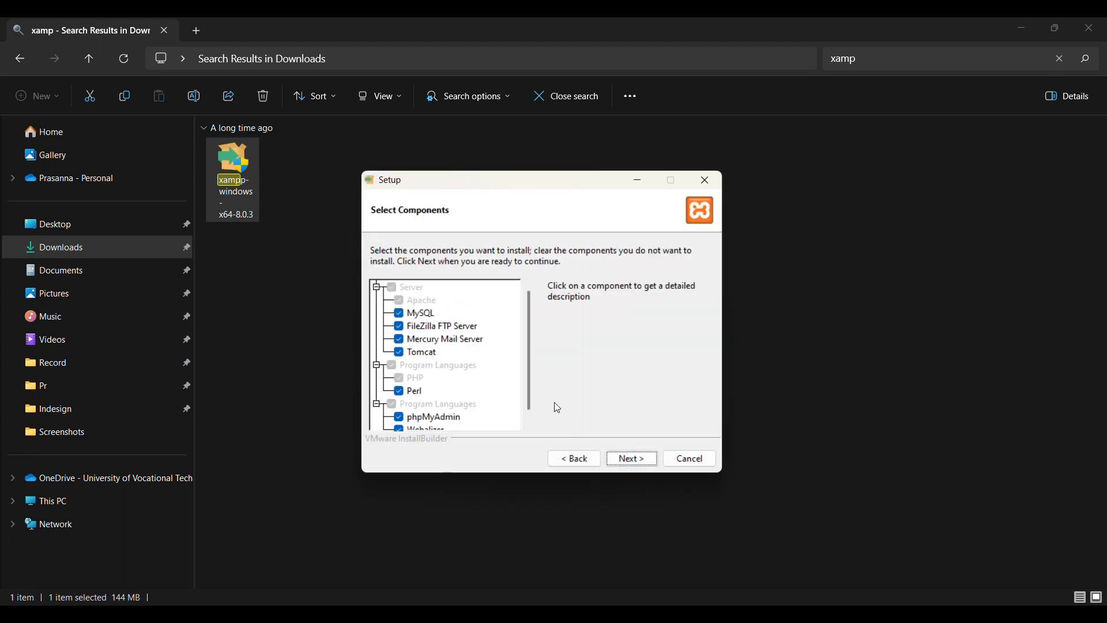
{"action": "left_click", "coordinate": [400, 327]}
{"action": "left_click", "coordinate": [632, 459]}
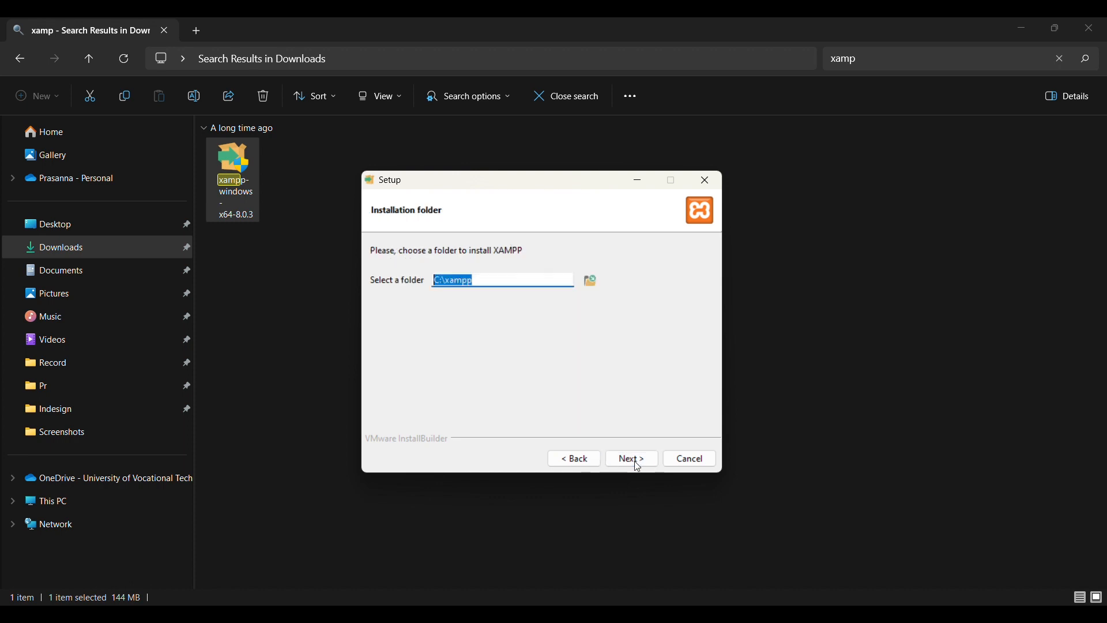
{"action": "left_click", "coordinate": [630, 459]}
{"action": "left_click", "coordinate": [649, 364]}
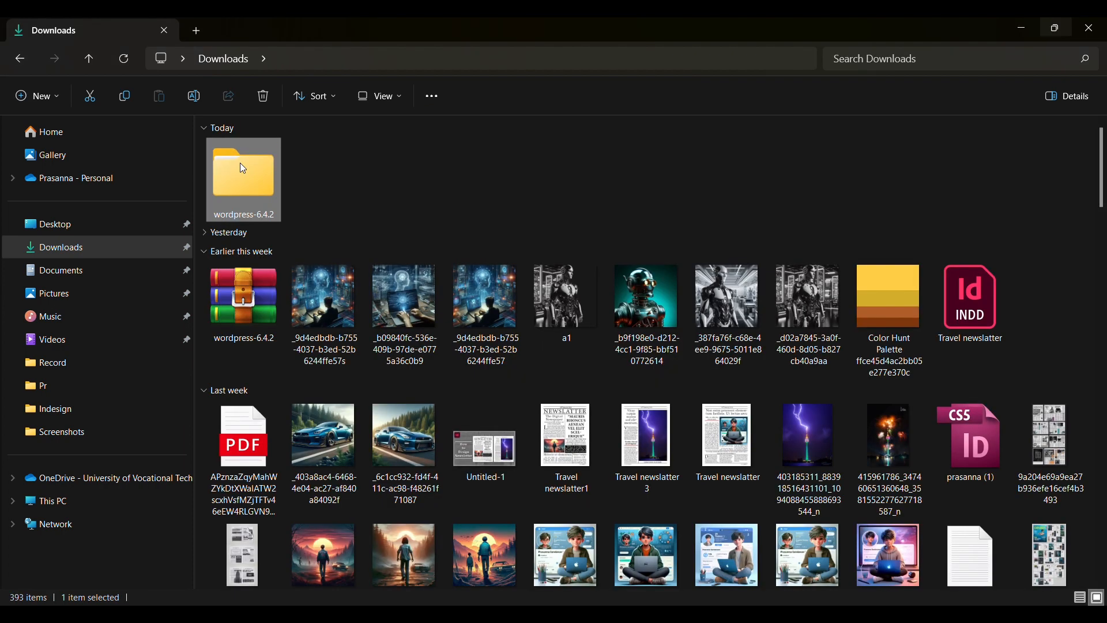
{"action": "right_click", "coordinate": [241, 166]}
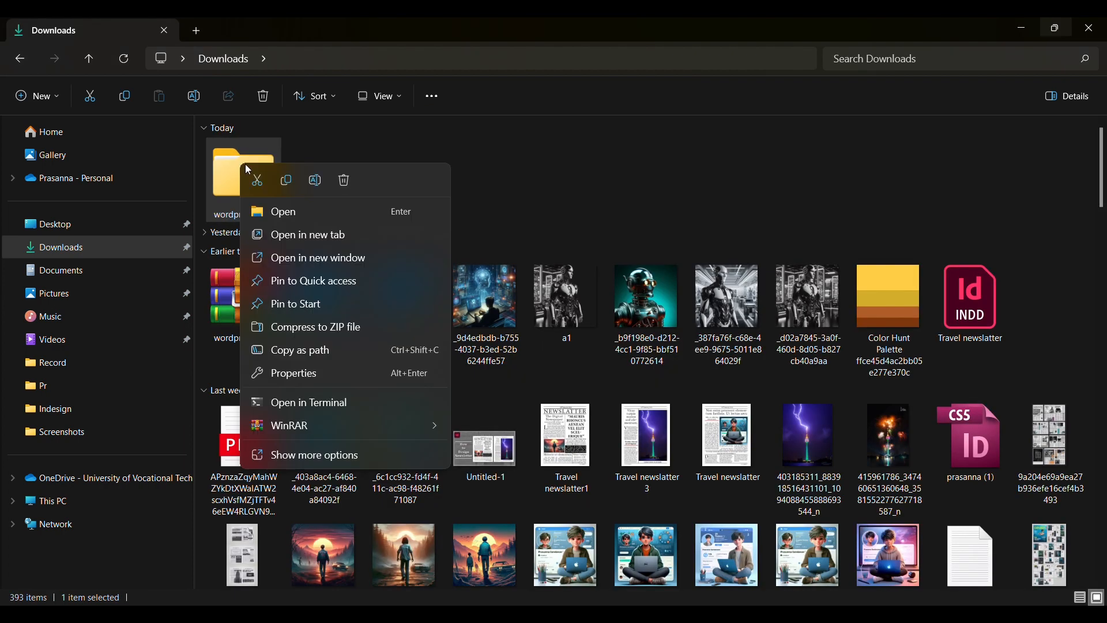
Copy the wordpress-6.4.2 folder into C:\xampp\htdocs.
{"action": "left_click", "coordinate": [285, 178]}
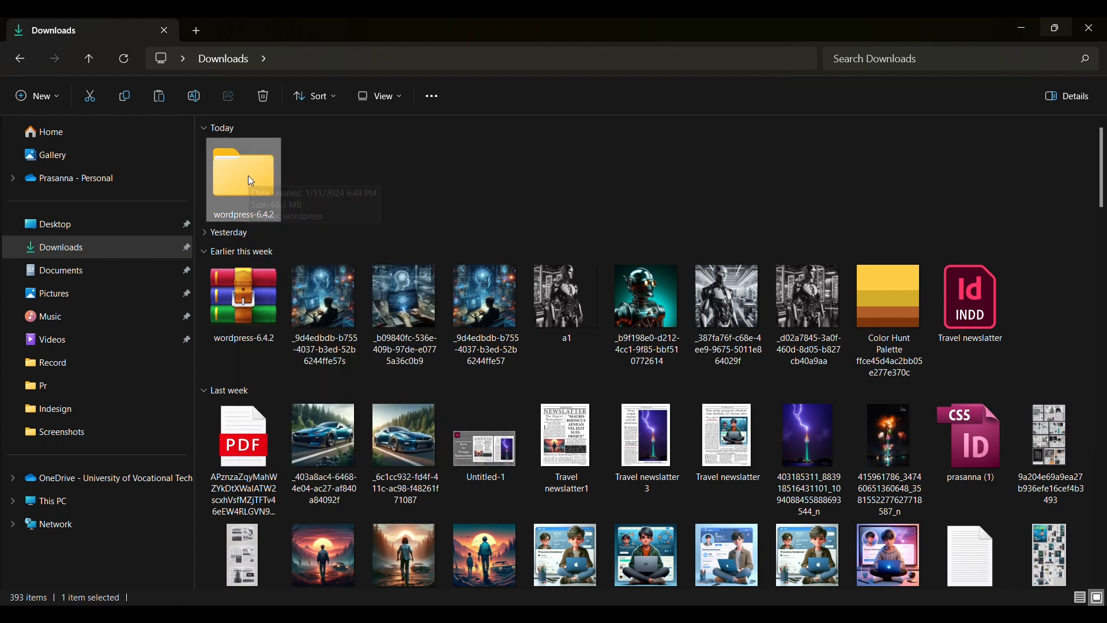
{"action": "left_click", "coordinate": [34, 511]}
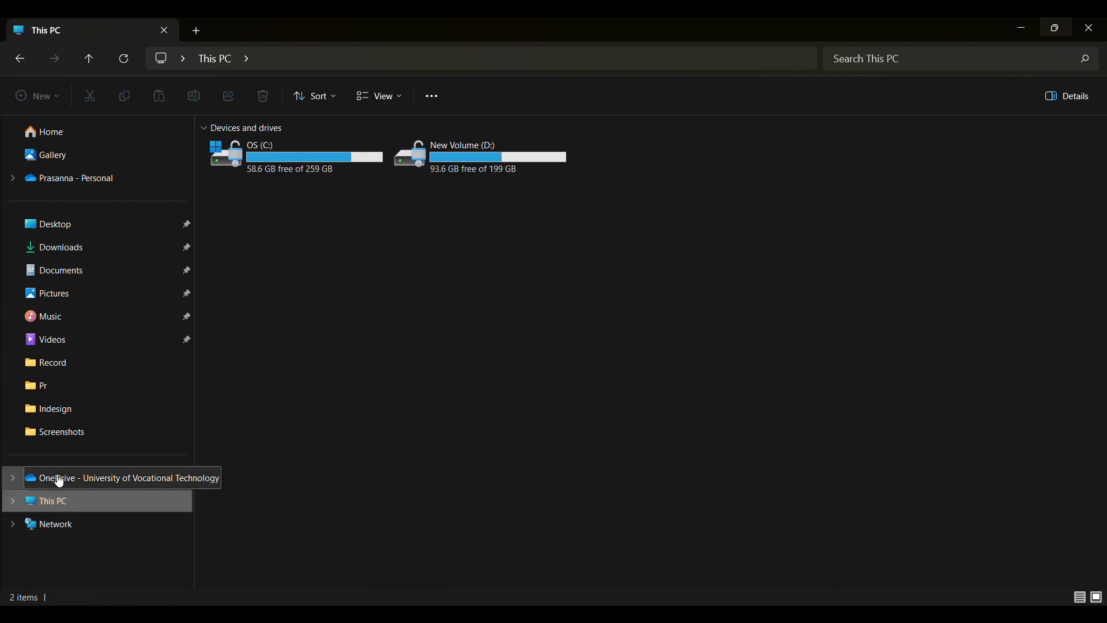
{"action": "double_click", "coordinate": [300, 167]}
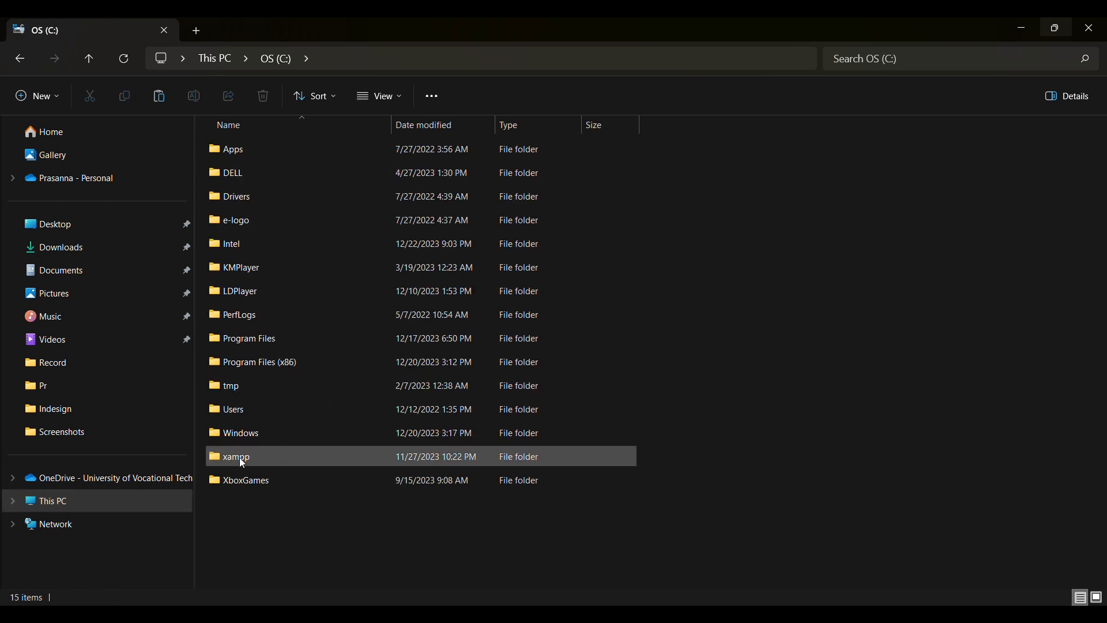
{"action": "double_click", "coordinate": [268, 459]}
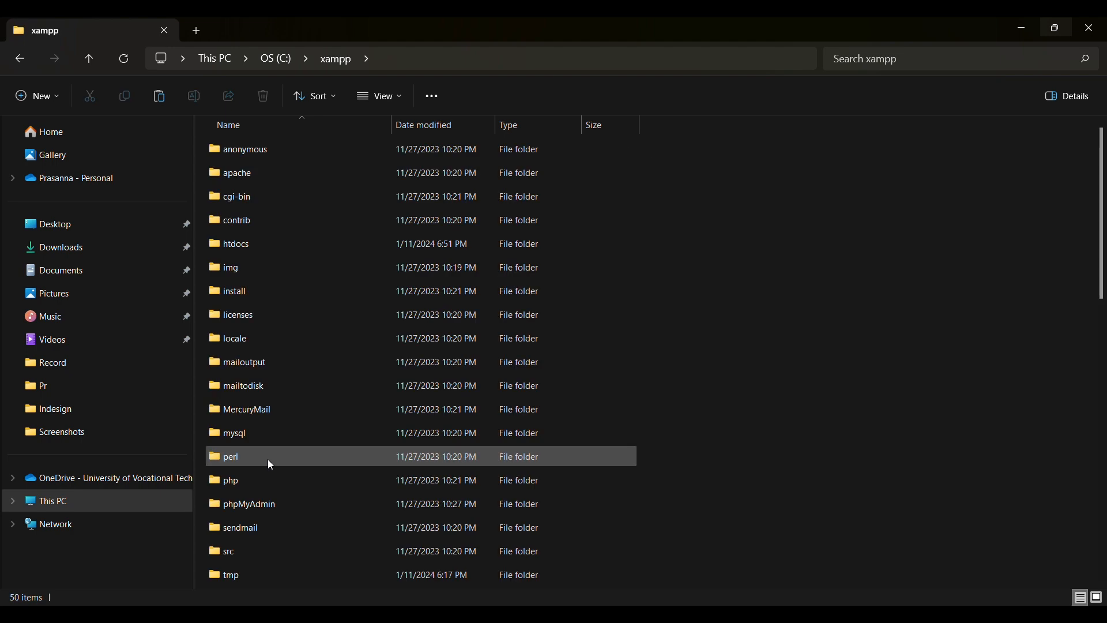
{"action": "double_click", "coordinate": [252, 245]}
{"action": "left_click", "coordinate": [165, 102]}
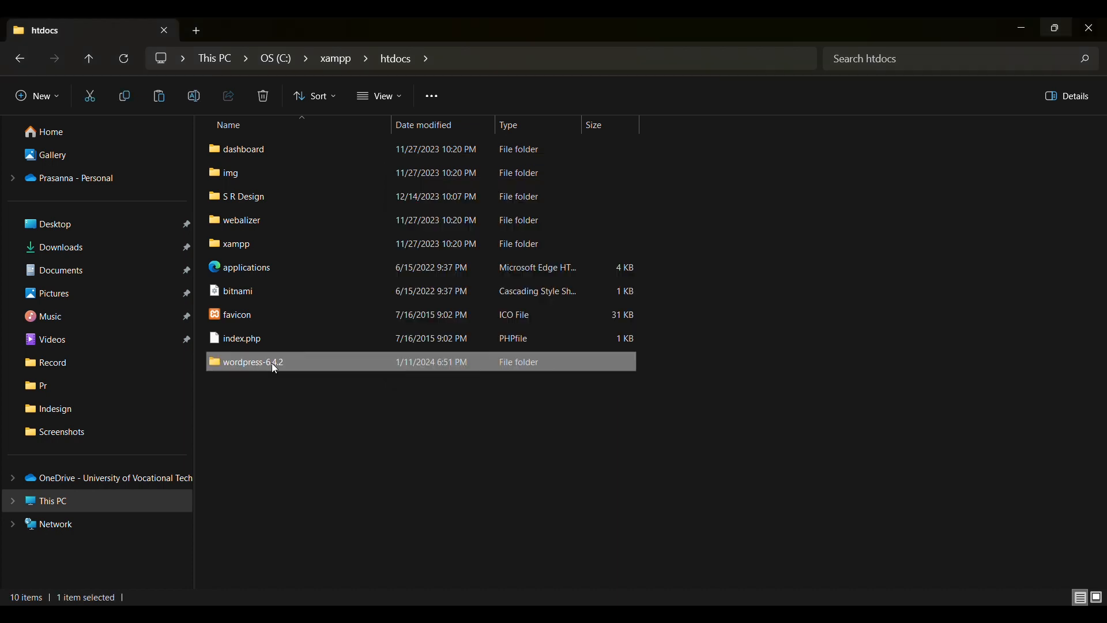
Rename the copied folder in htdocs to 'mps'.
{"action": "right_click", "coordinate": [272, 363]}
{"action": "left_click", "coordinate": [378, 229]}
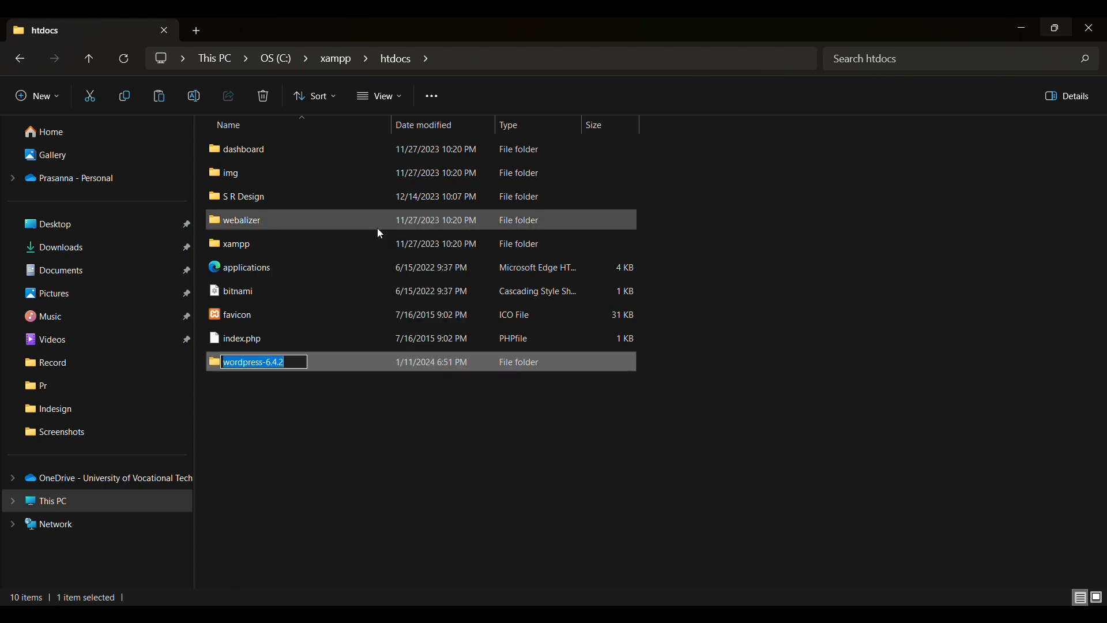
{"action": "type", "text": "mps"}
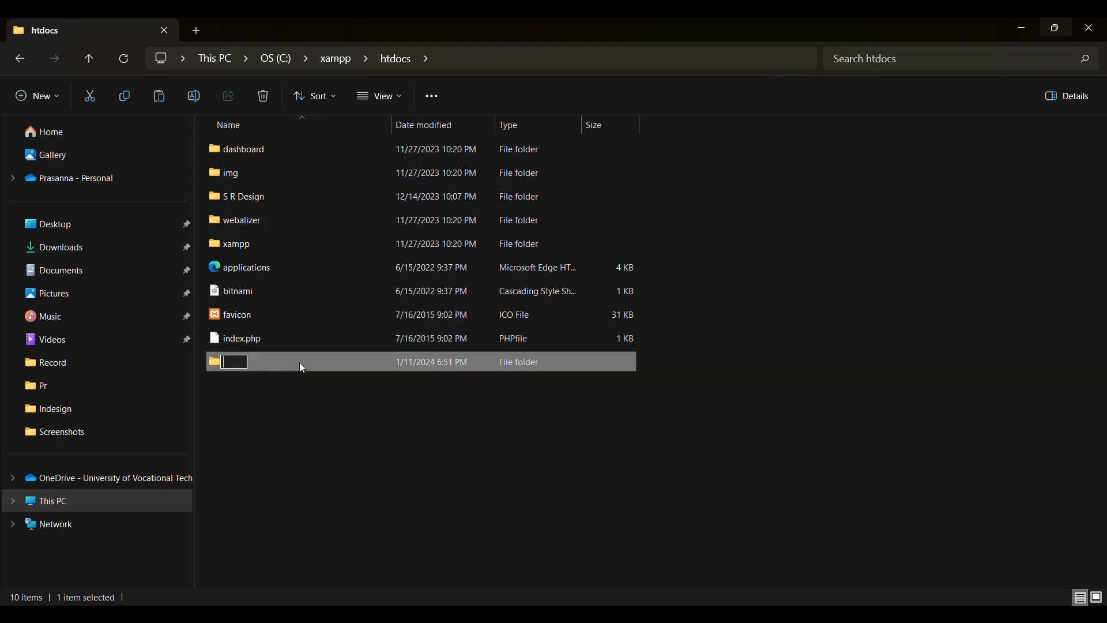
{"action": "left_click", "coordinate": [292, 414]}
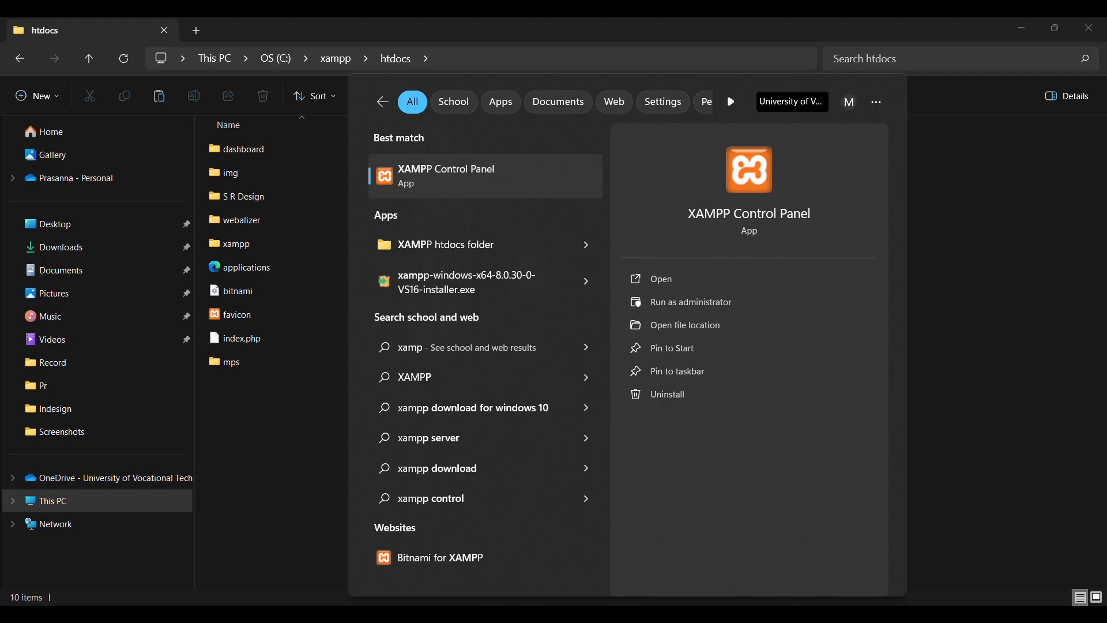
Open XAMPP Control Panel and start the Apache web server.
{"action": "left_click", "coordinate": [647, 281]}
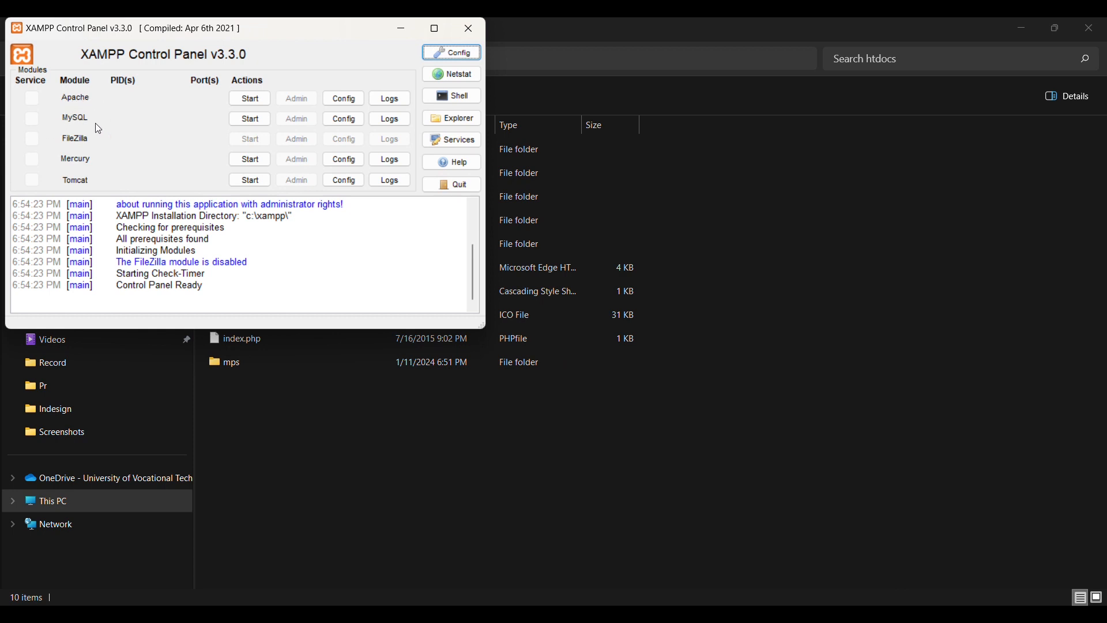
{"action": "left_click", "coordinate": [249, 100]}
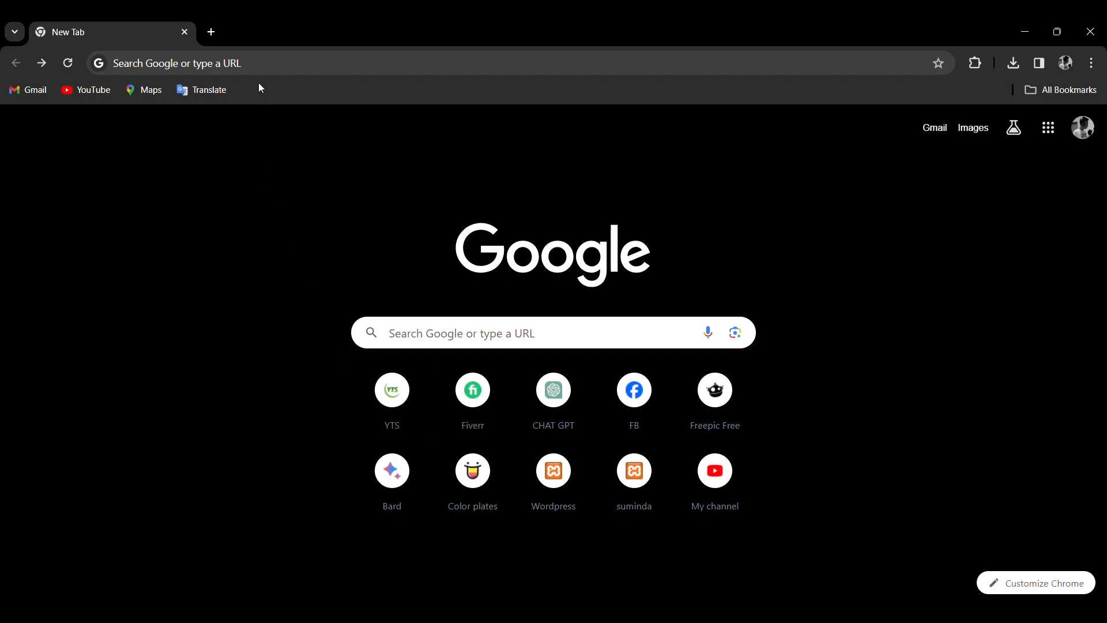
{"action": "left_click", "coordinate": [294, 63]}
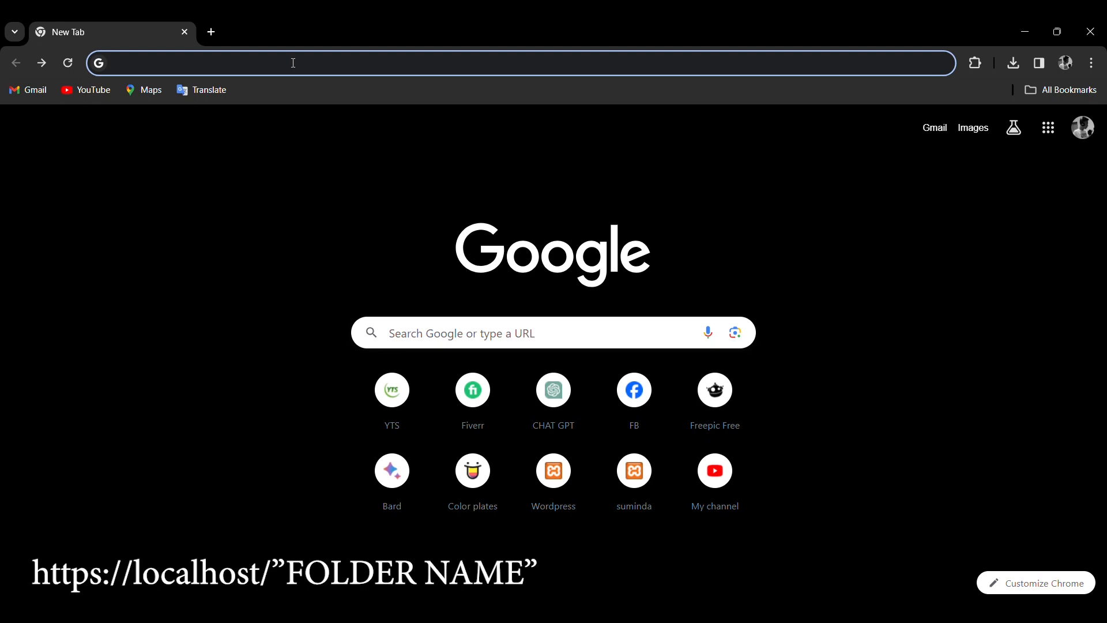
{"action": "type", "text": "https"}
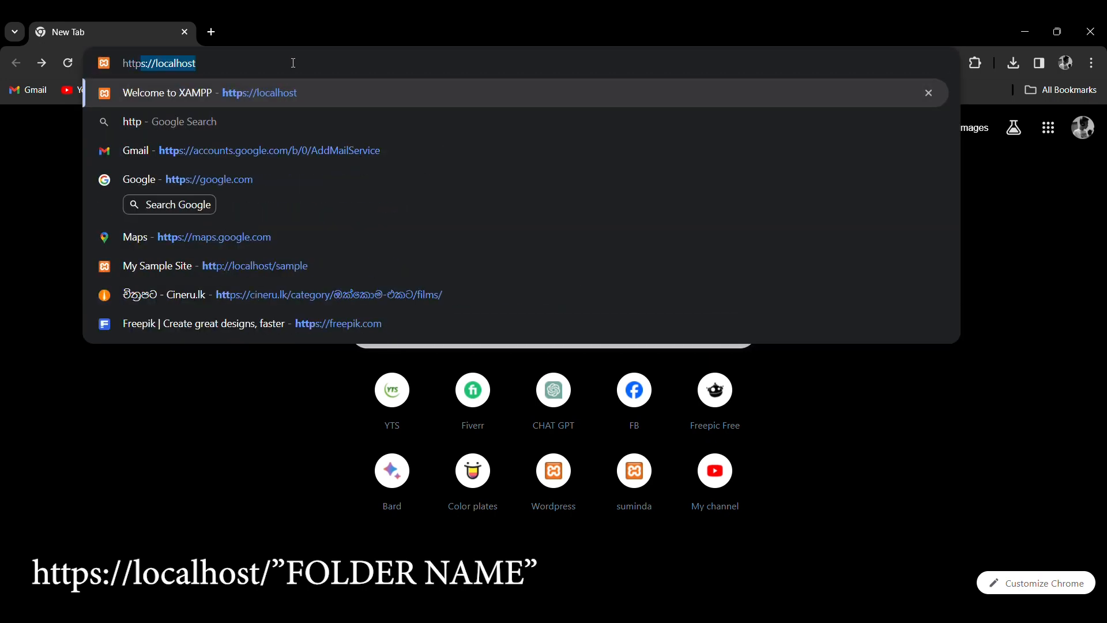
{"action": "type", "text": "://local"}
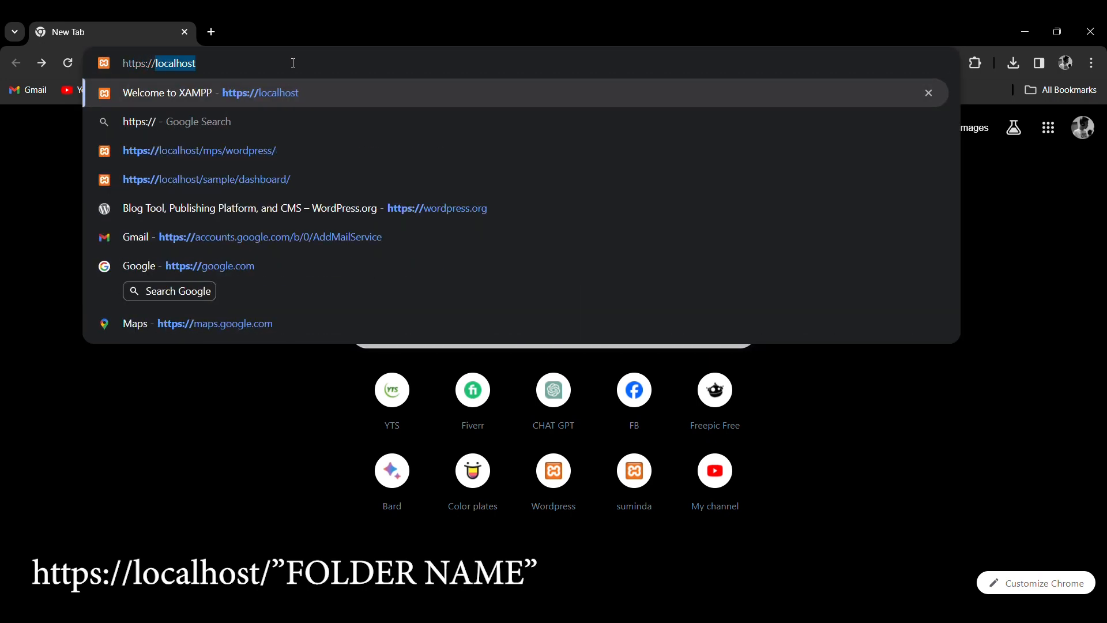
{"action": "type", "text": "host/"}
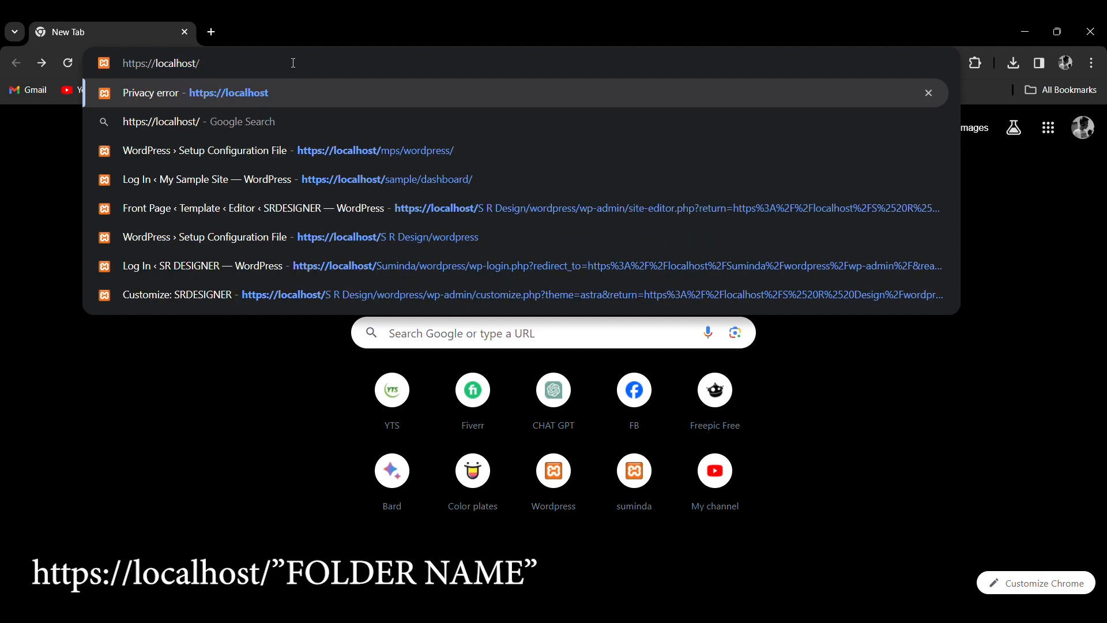
{"action": "type", "text": "mps"}
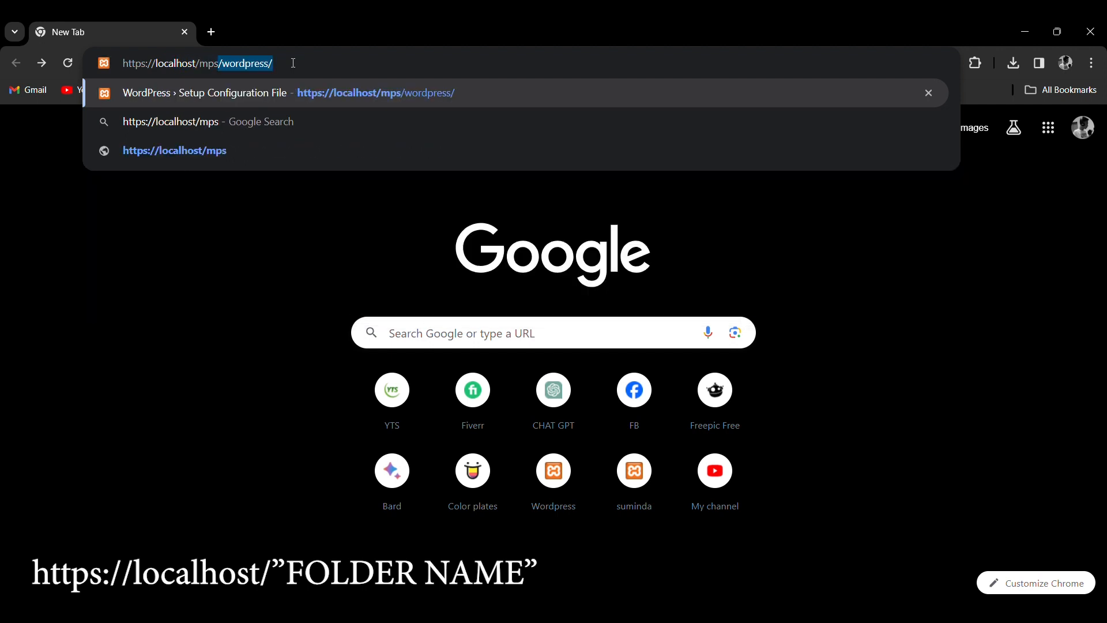
{"action": "type", "text": "/w"}
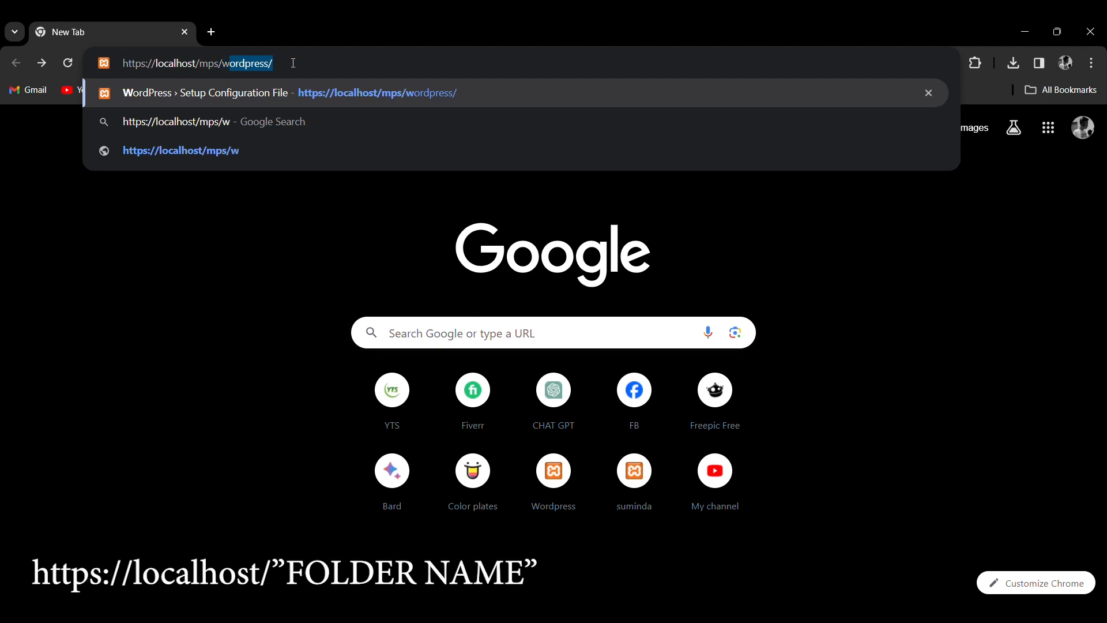
{"action": "type", "text": "ord"}
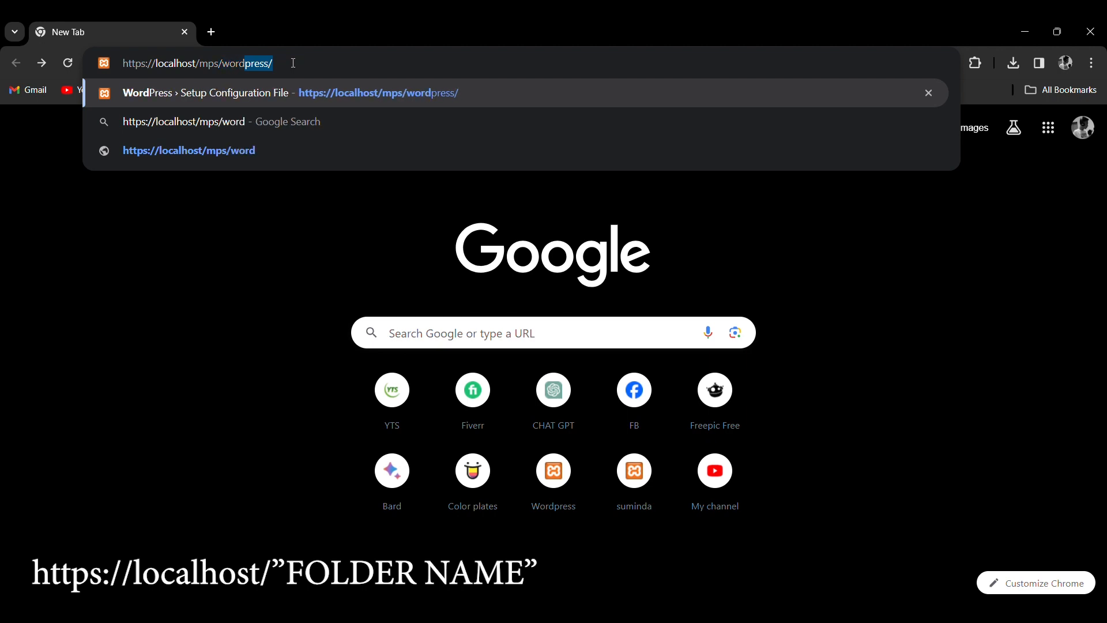
{"action": "type", "text": "press"}
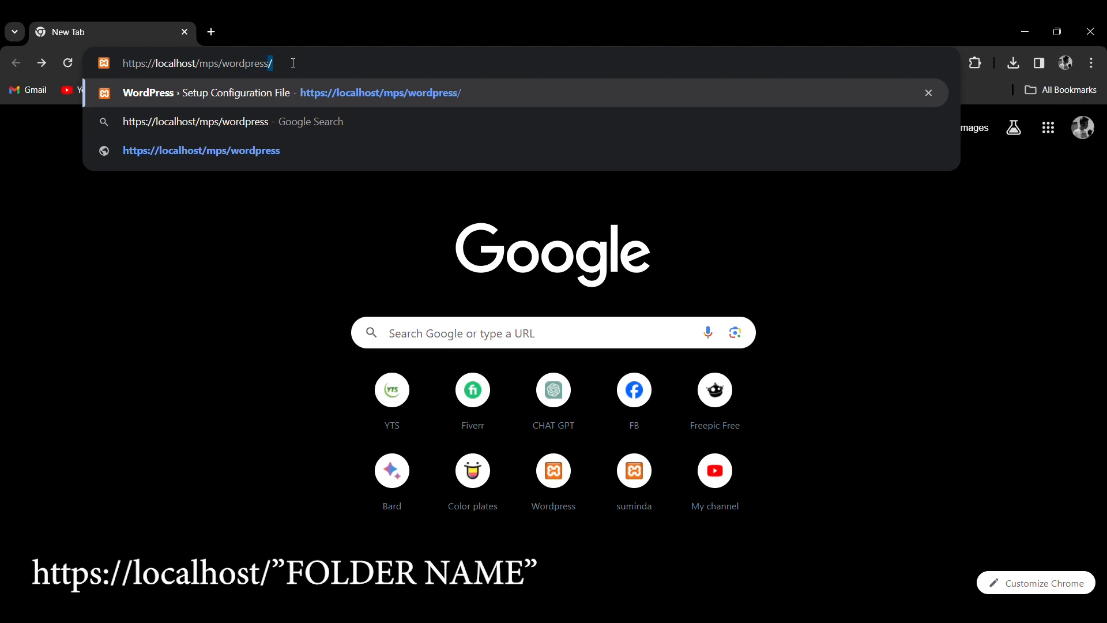
{"action": "type", "text": "/"}
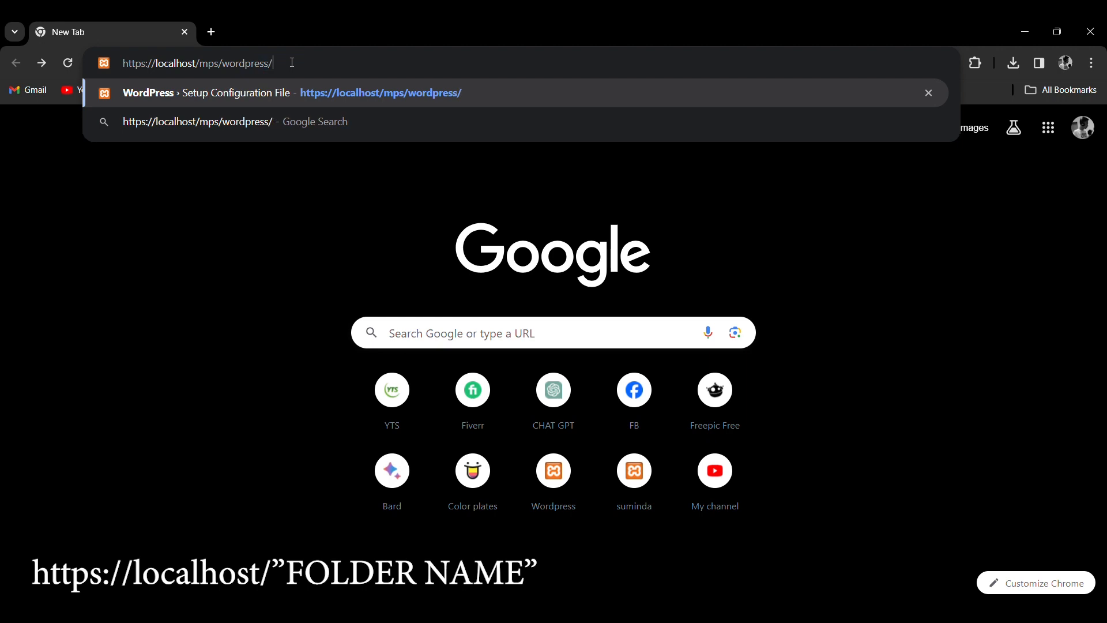
{"action": "left_click_drag", "start_coordinate": [220, 64], "coordinate": [201, 64]}
{"action": "left_click", "coordinate": [557, 614]}
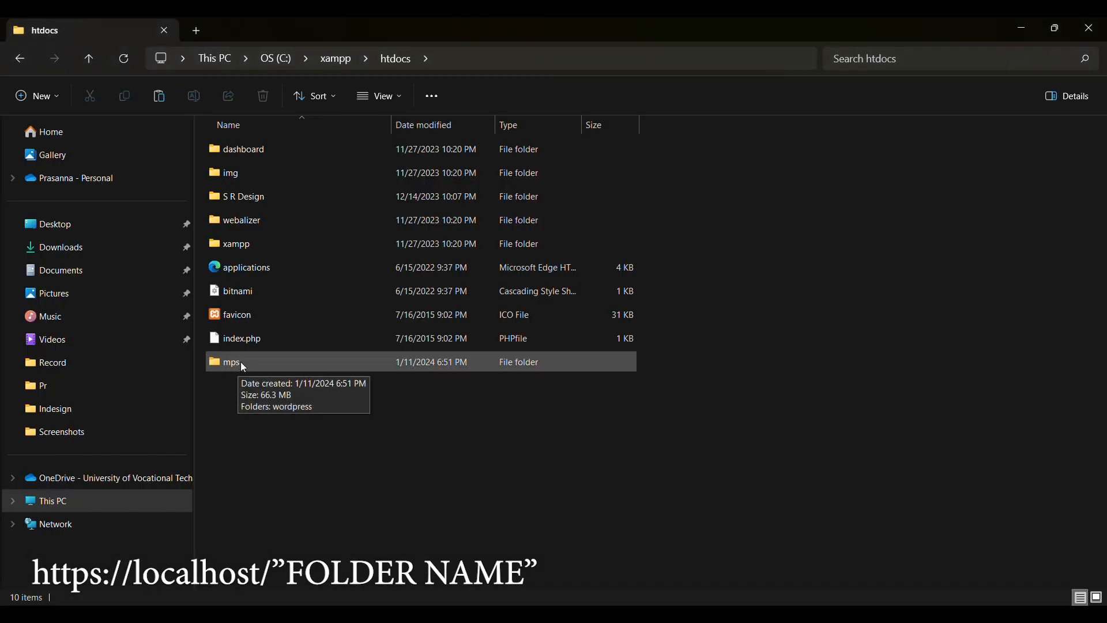
{"action": "left_click", "coordinate": [556, 615]}
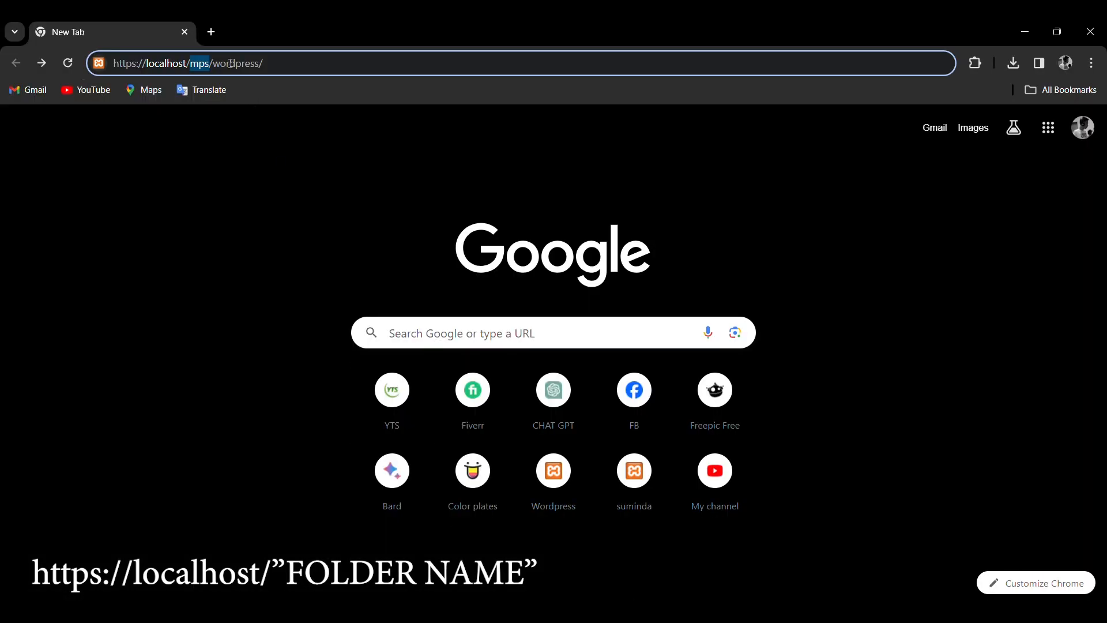
{"action": "left_click", "coordinate": [557, 614]}
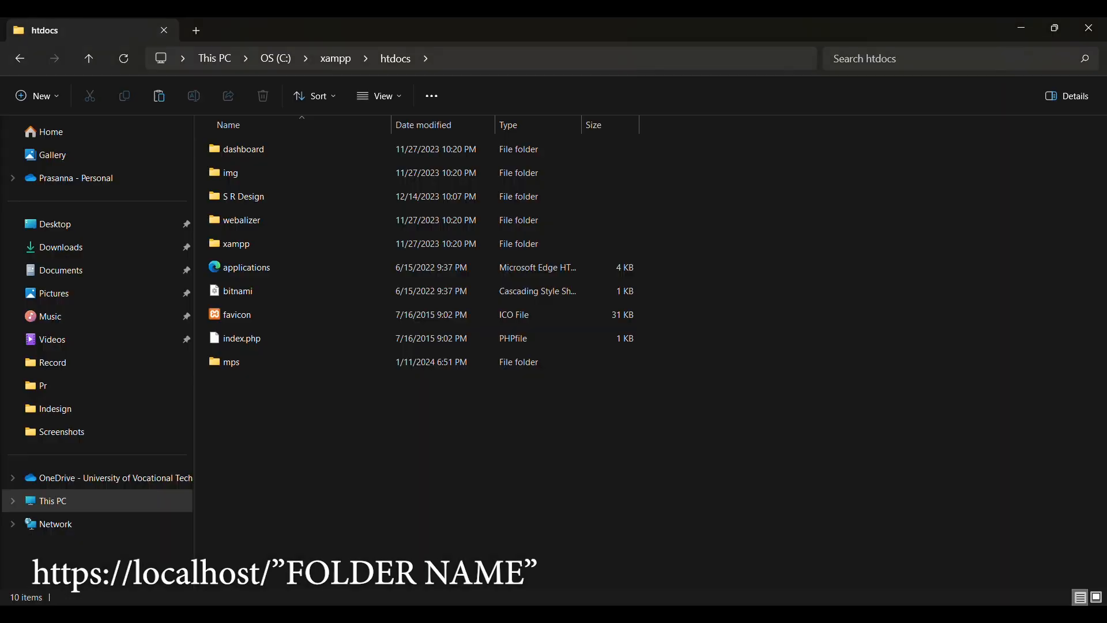
{"action": "double_click", "coordinate": [225, 367]}
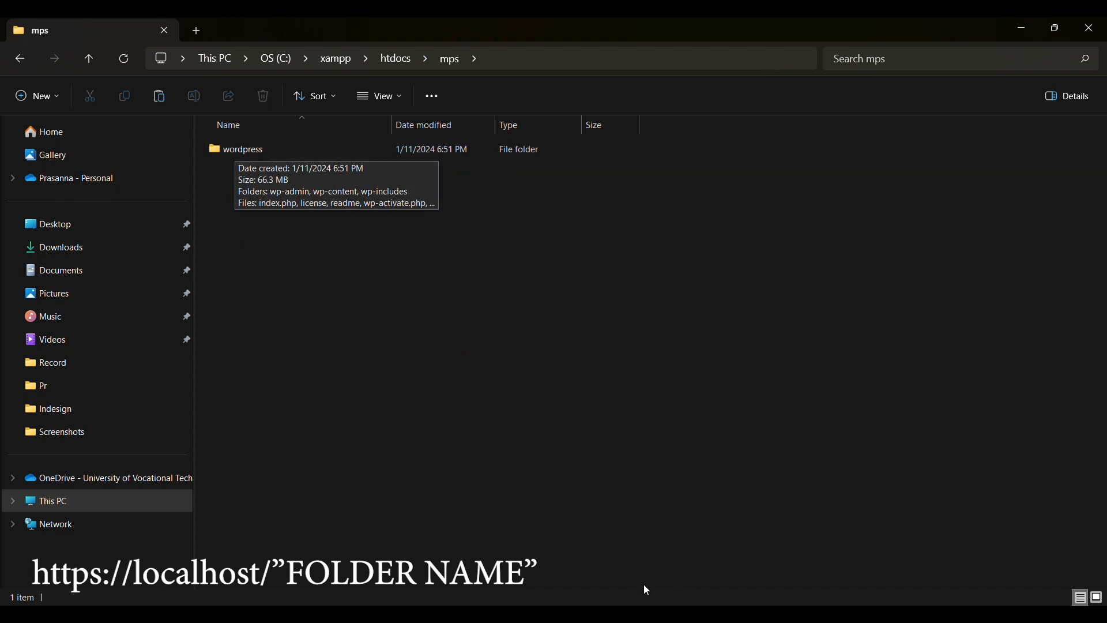
{"action": "left_click", "coordinate": [557, 614]}
{"action": "left_click_drag", "start_coordinate": [261, 61], "coordinate": [214, 64]}
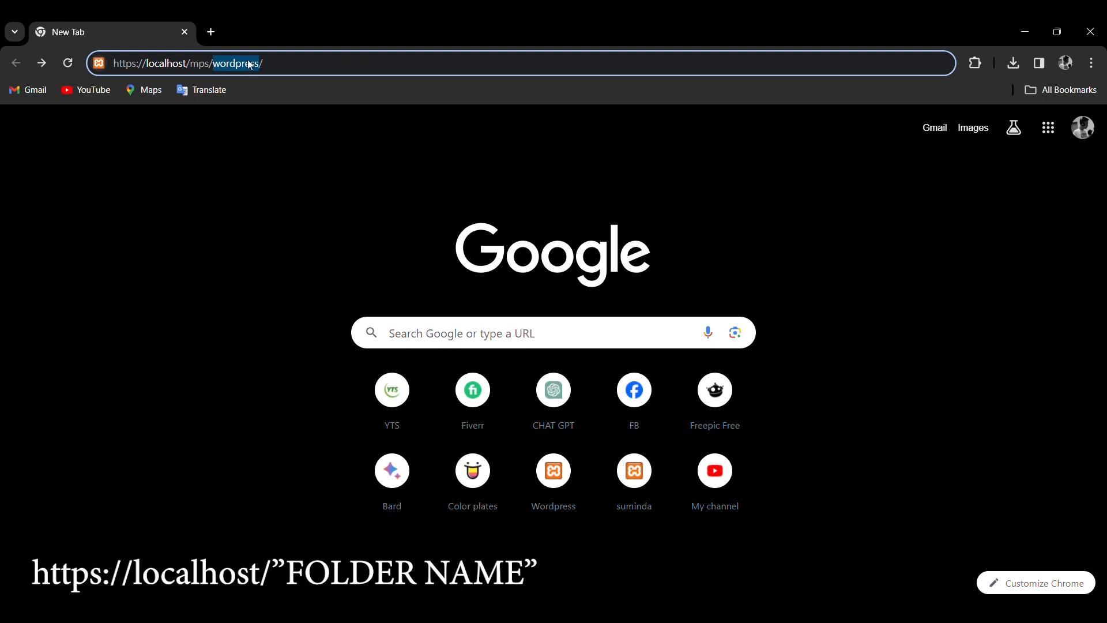
{"action": "left_click", "coordinate": [267, 142]}
{"action": "left_click", "coordinate": [292, 61]}
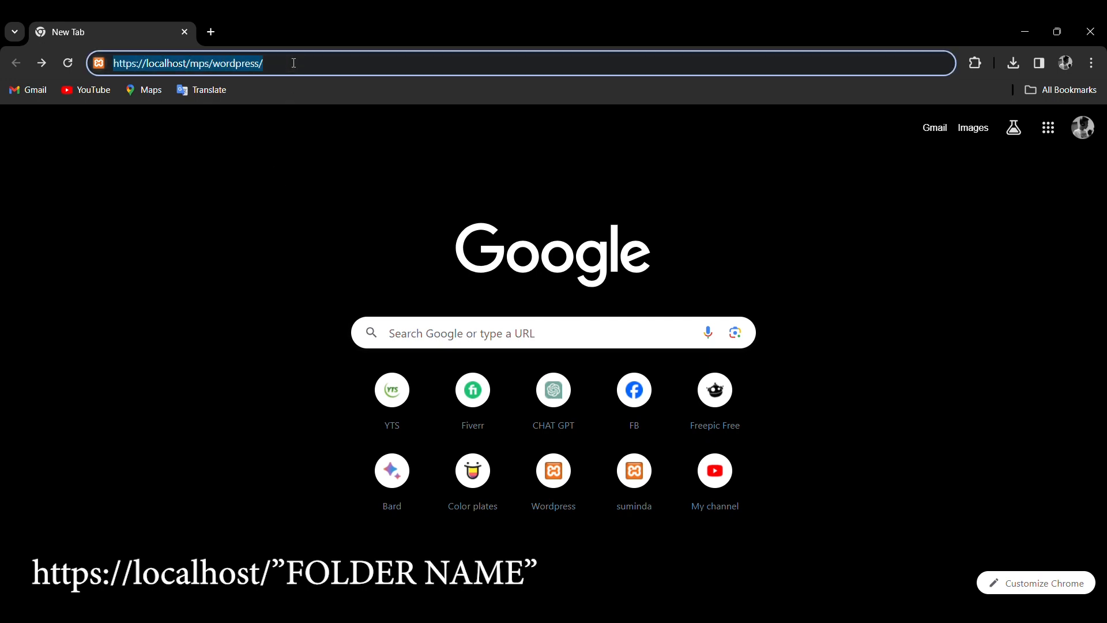
{"action": "left_click", "coordinate": [294, 63]}
{"action": "key", "text": "Return"}
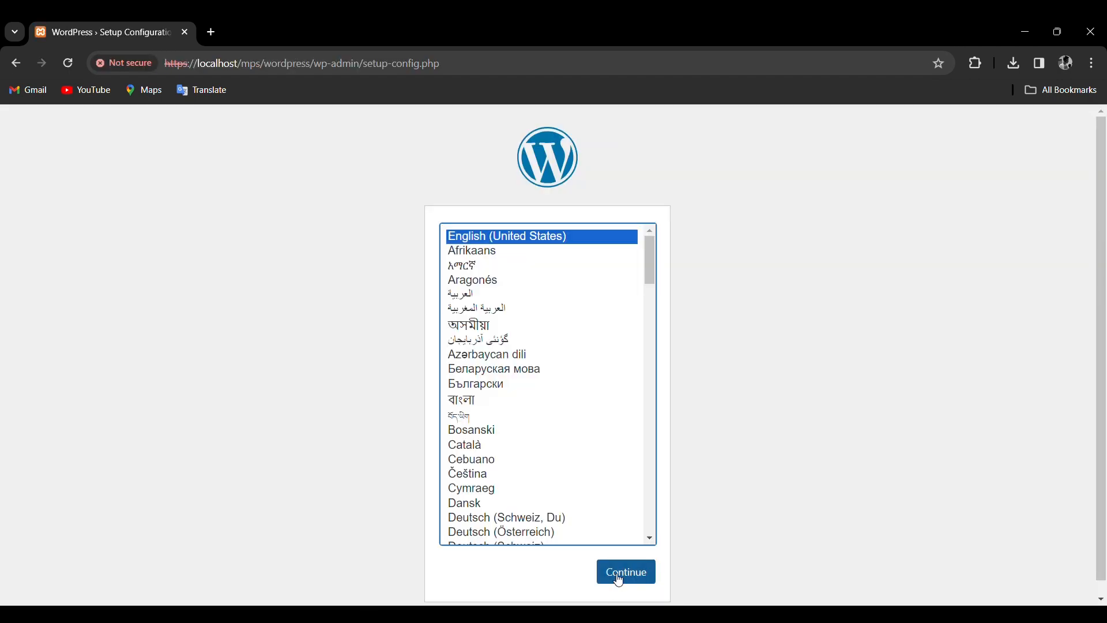
Continue with English (United States) and get past the welcome page to the database form.
{"action": "left_click", "coordinate": [622, 572]}
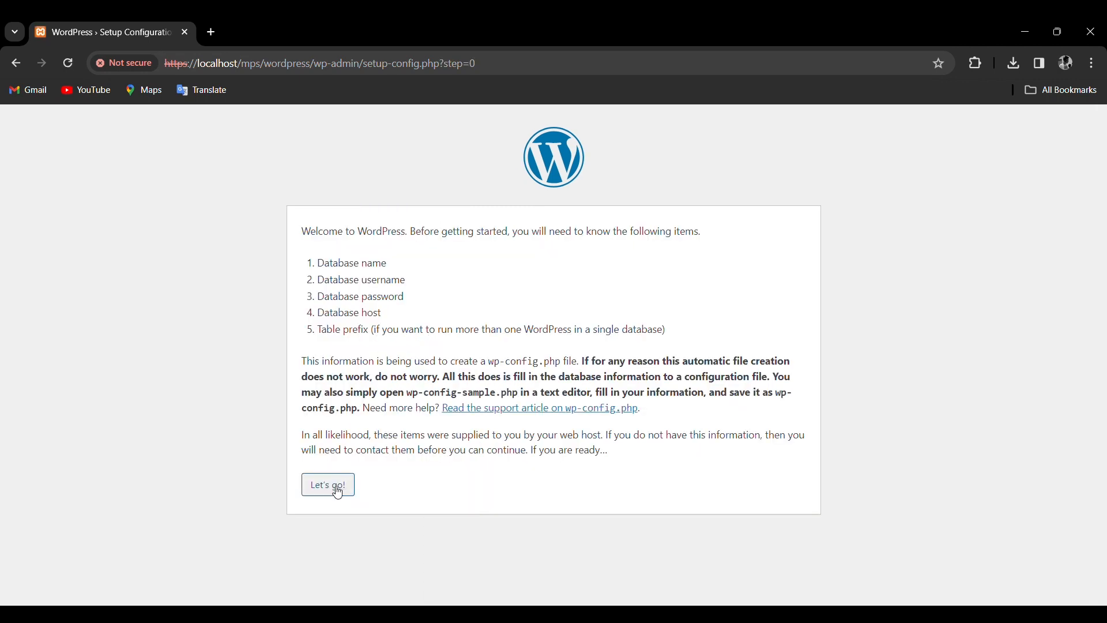
{"action": "left_click", "coordinate": [339, 485]}
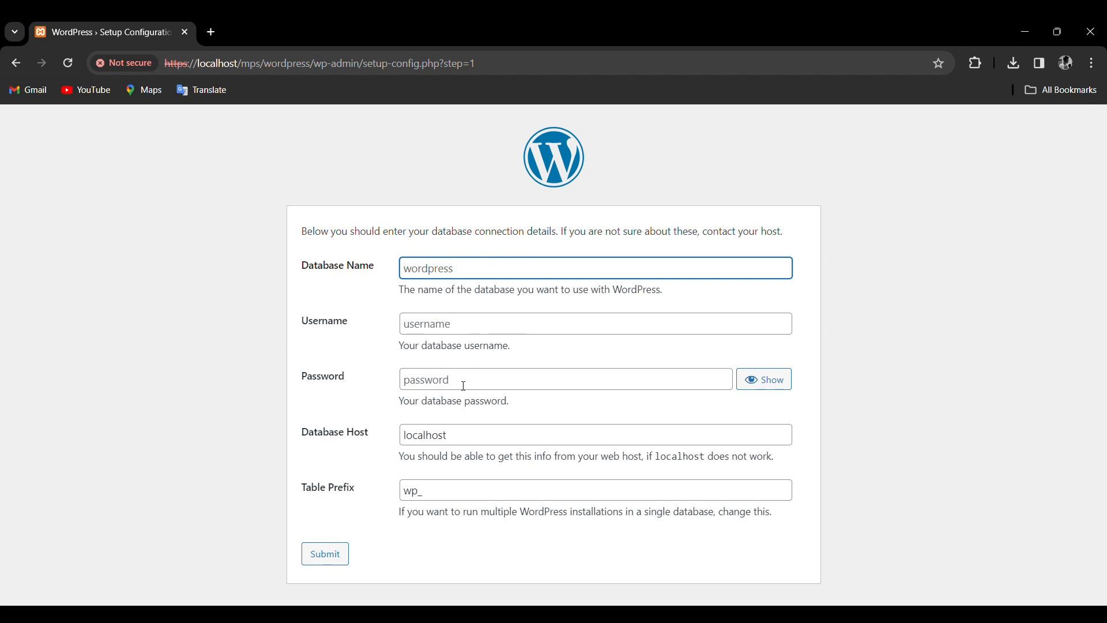
Go to localhost in a new tab and open phpMyAdmin.
{"action": "left_click", "coordinate": [212, 32]}
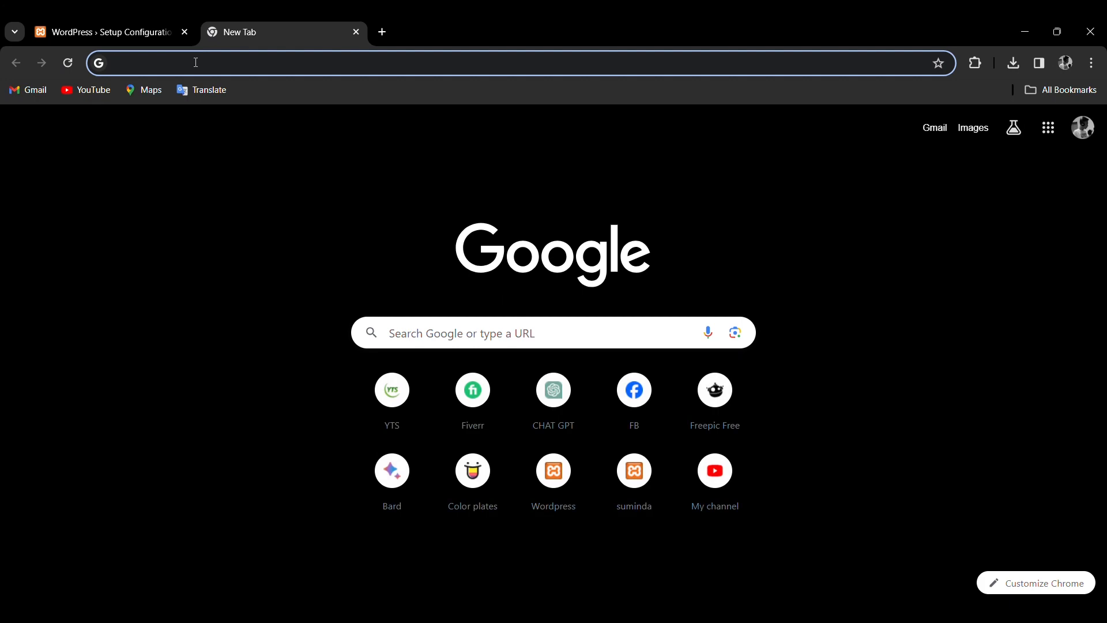
{"action": "type", "text": "https://localhost"}
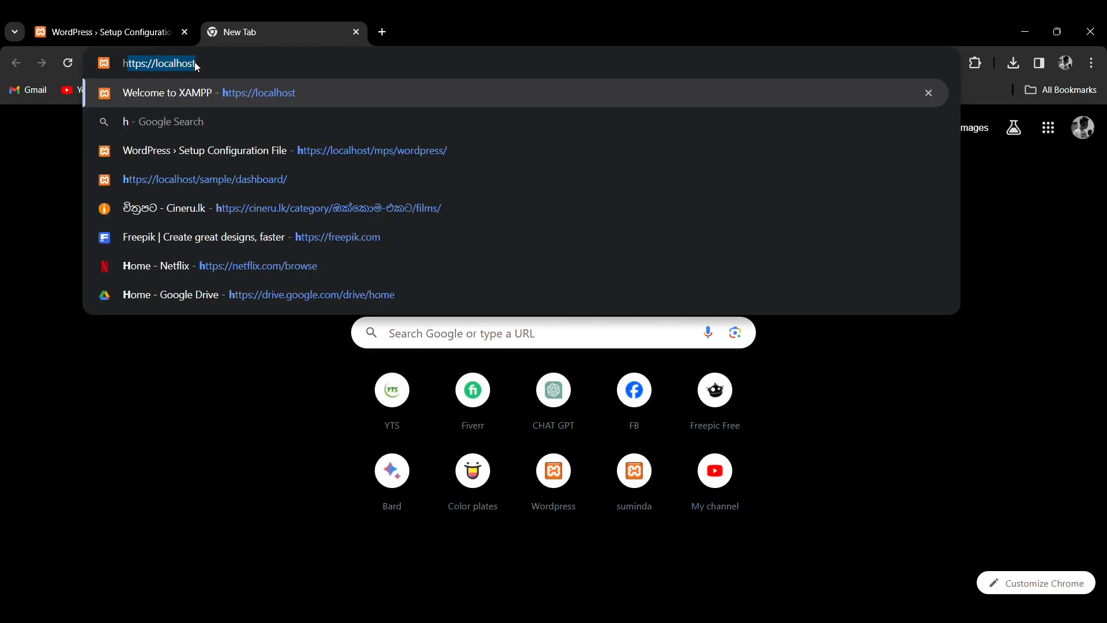
{"action": "left_click", "coordinate": [215, 66]}
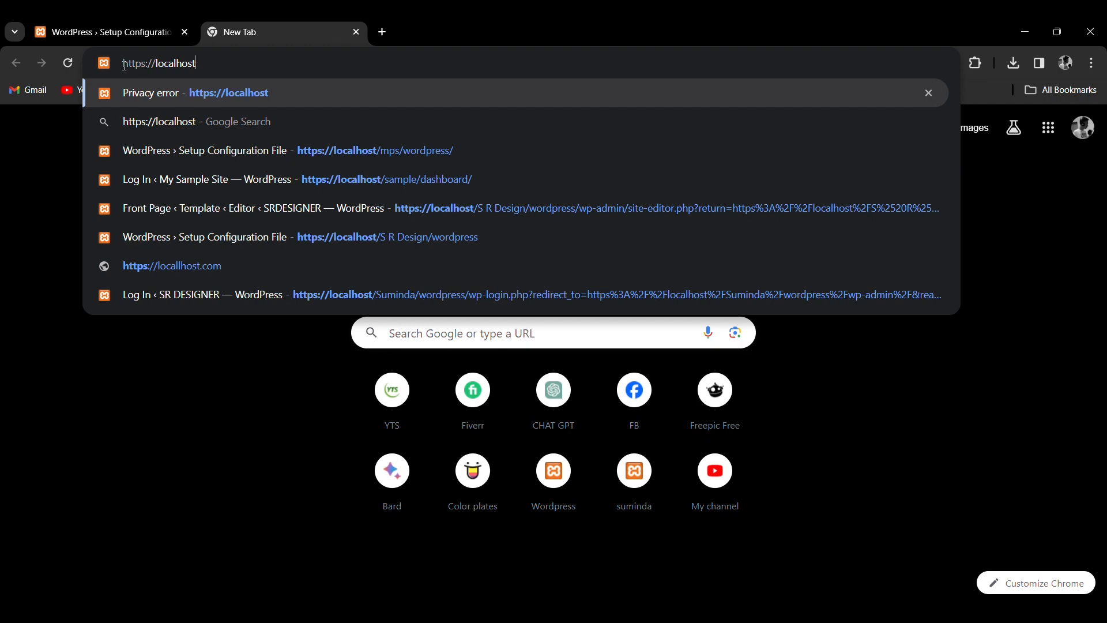
{"action": "type", "text": "/"}
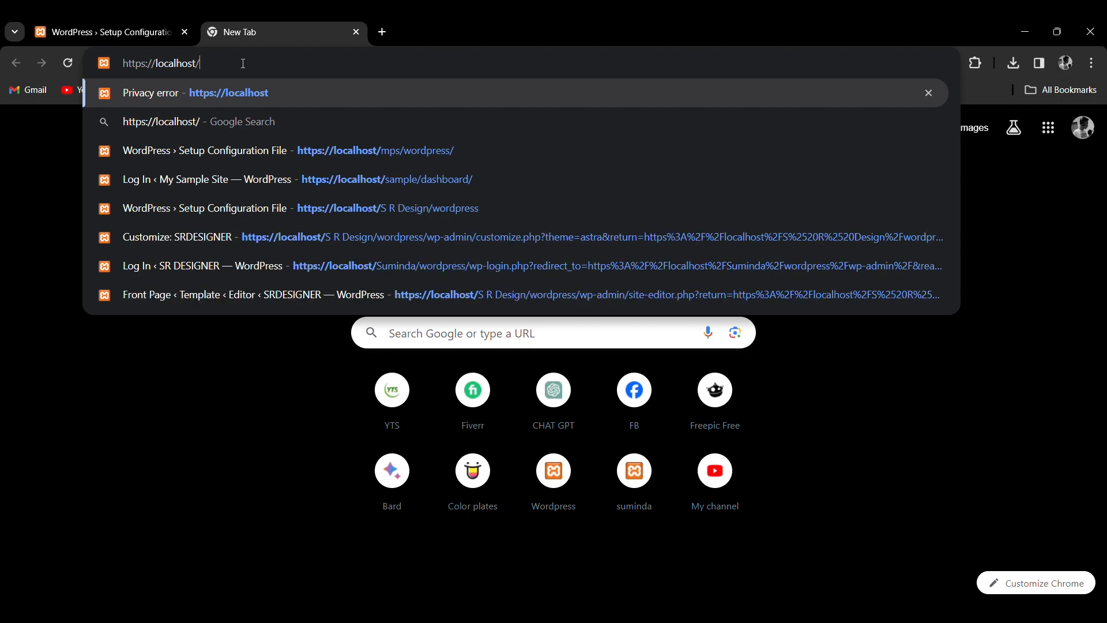
{"action": "key", "text": "Return"}
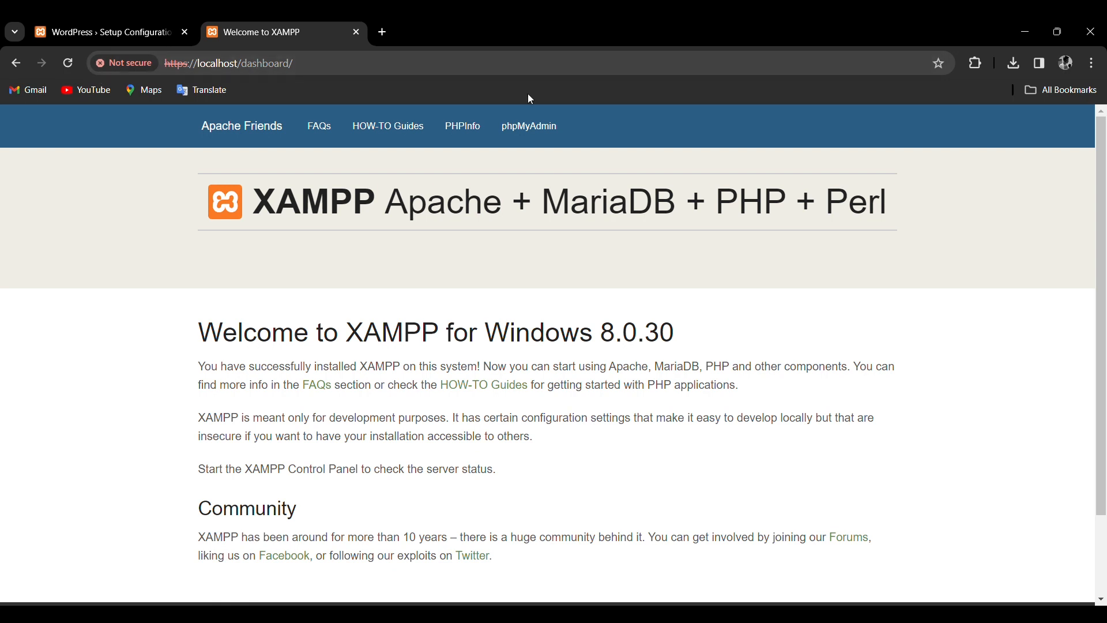
{"action": "left_click", "coordinate": [534, 135]}
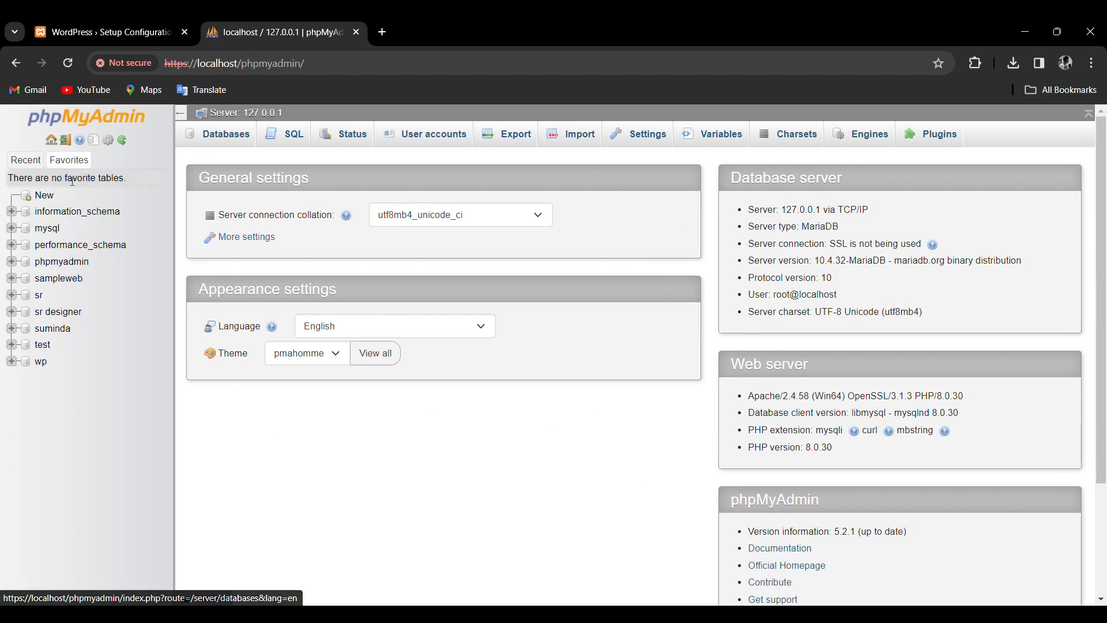
Create a new database named mpsanimation under Databases.
{"action": "left_click", "coordinate": [47, 201]}
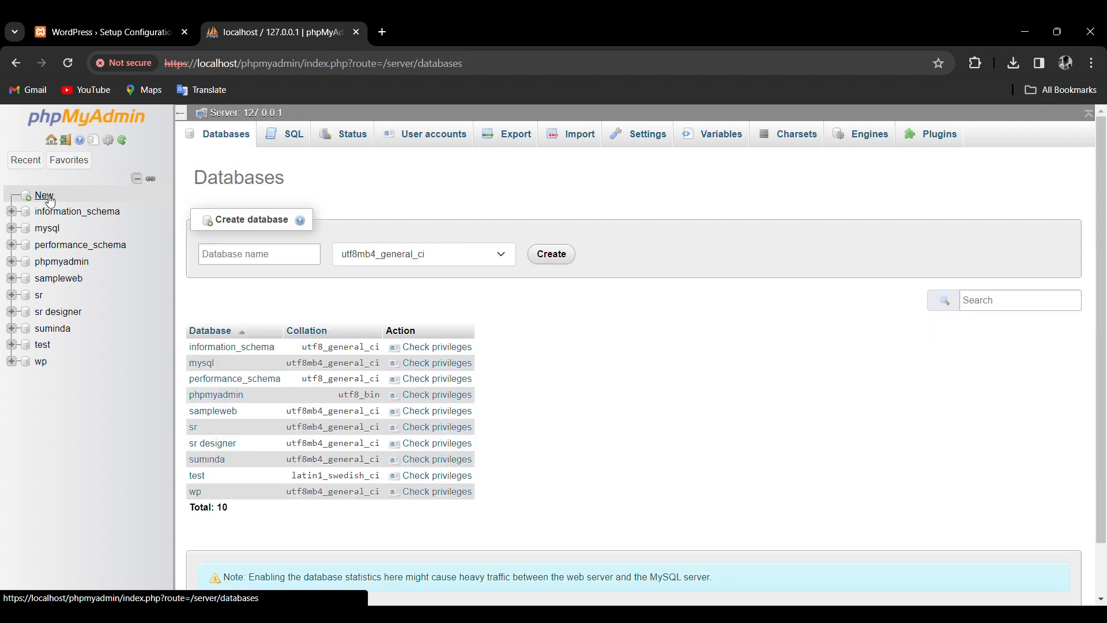
{"action": "left_click", "coordinate": [242, 252]}
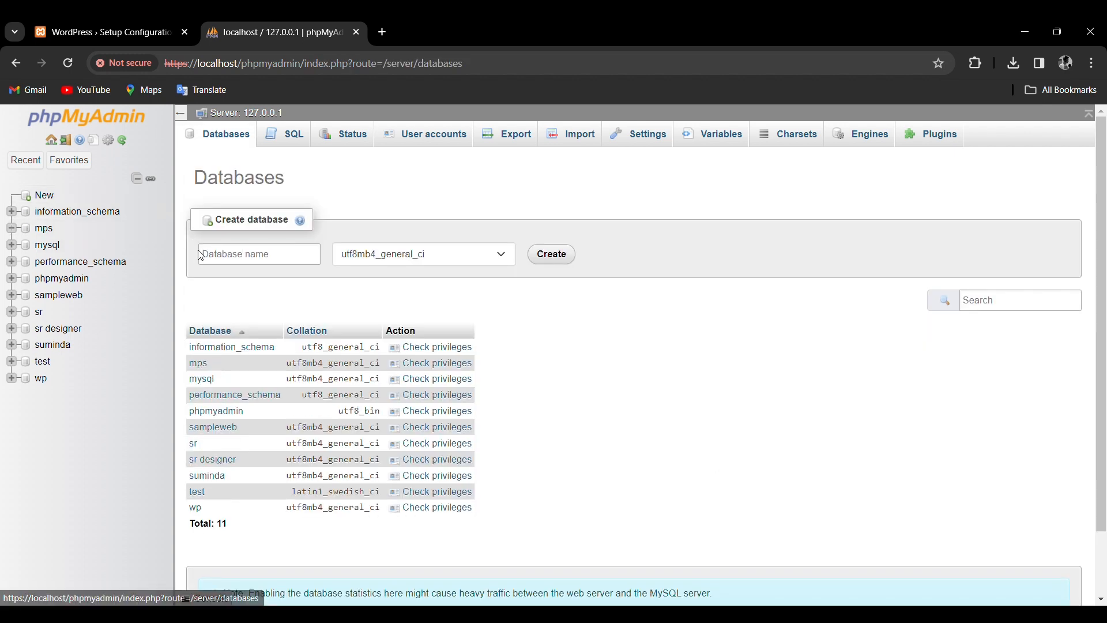
{"action": "left_click", "coordinate": [213, 258]}
{"action": "left_click", "coordinate": [213, 257]}
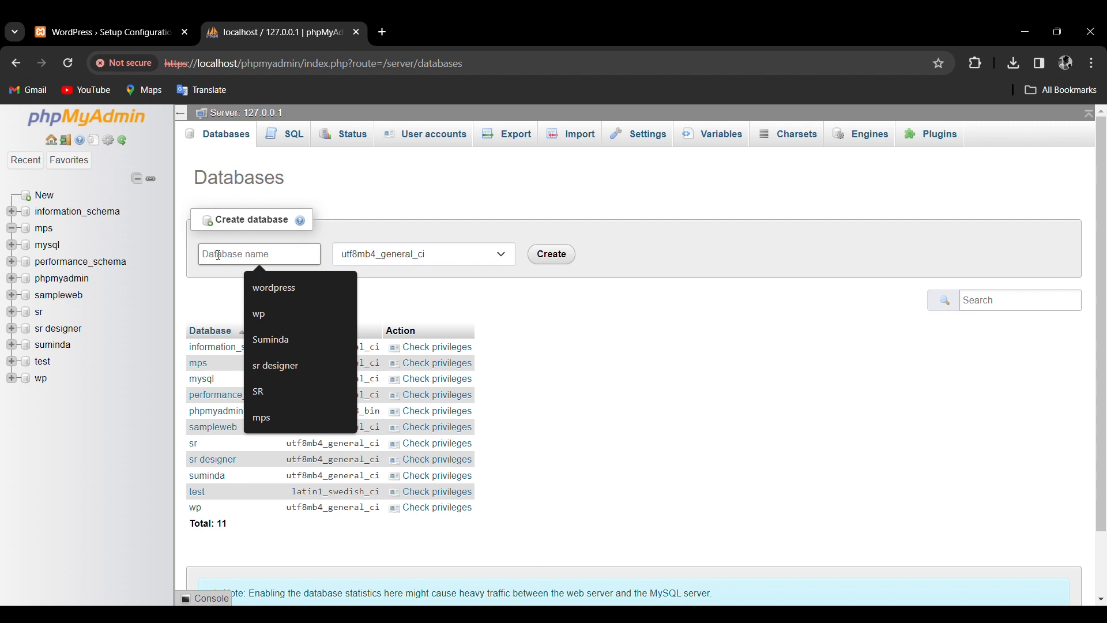
{"action": "type", "text": "mpsanimation"}
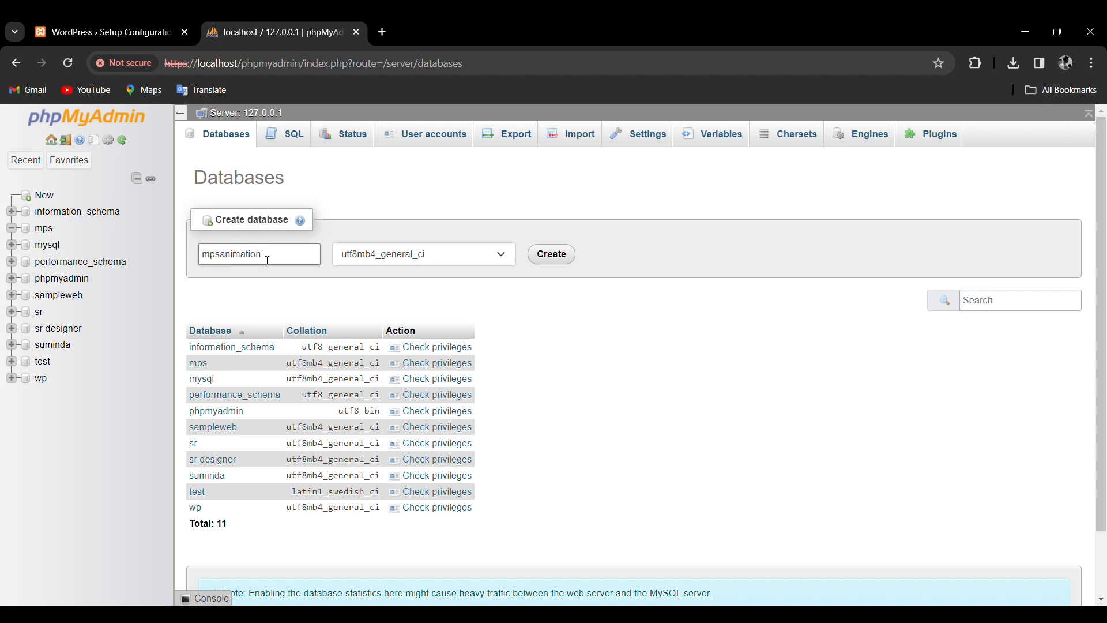
{"action": "left_click", "coordinate": [268, 261]}
{"action": "left_click", "coordinate": [553, 259]}
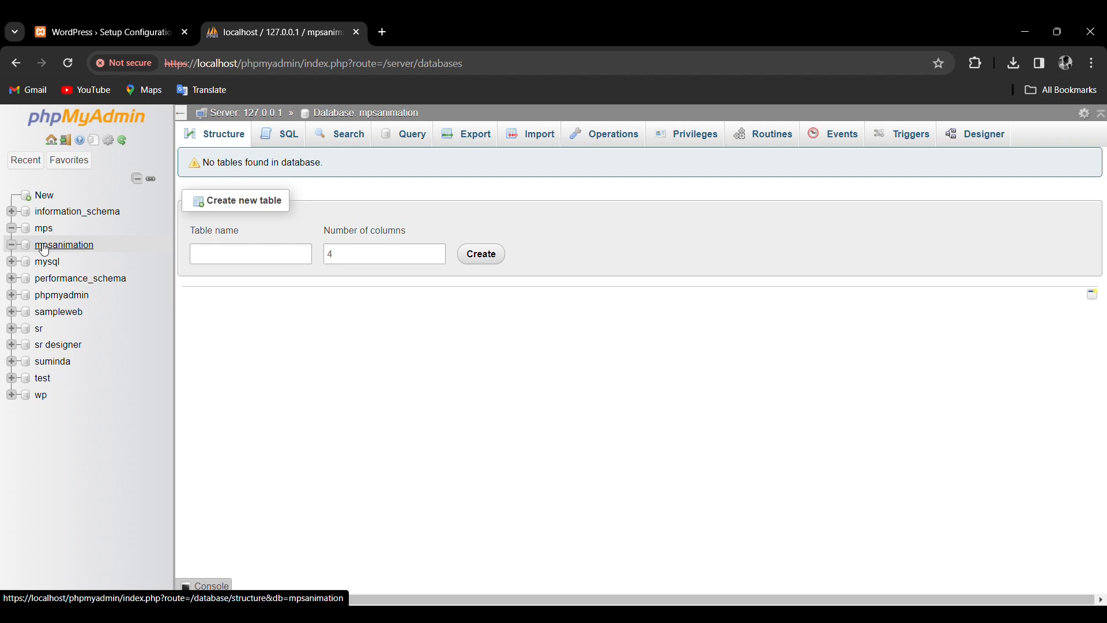
Submit database name mpsanimation with user root, then run the installation.
{"action": "left_click", "coordinate": [116, 35]}
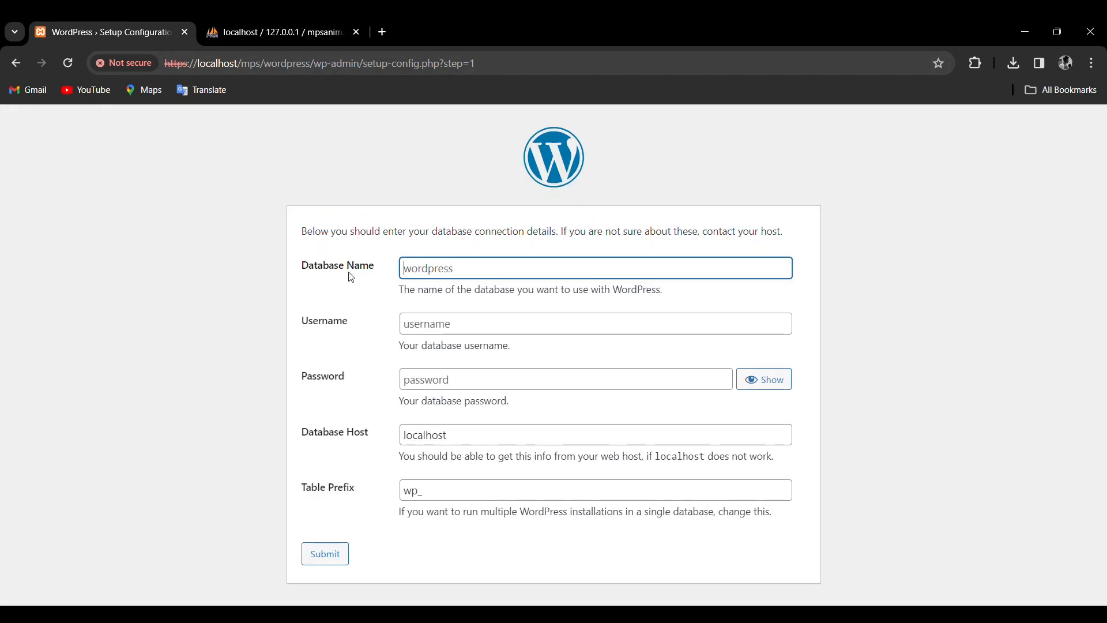
{"action": "left_click", "coordinate": [283, 23]}
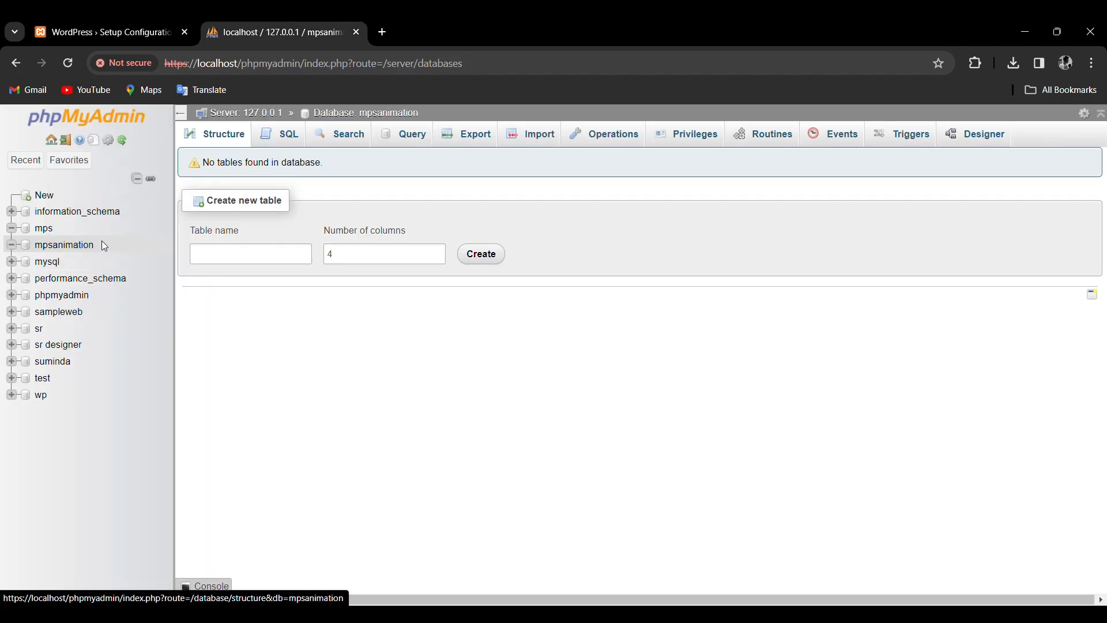
{"action": "left_click", "coordinate": [104, 33]}
{"action": "left_click", "coordinate": [414, 265]}
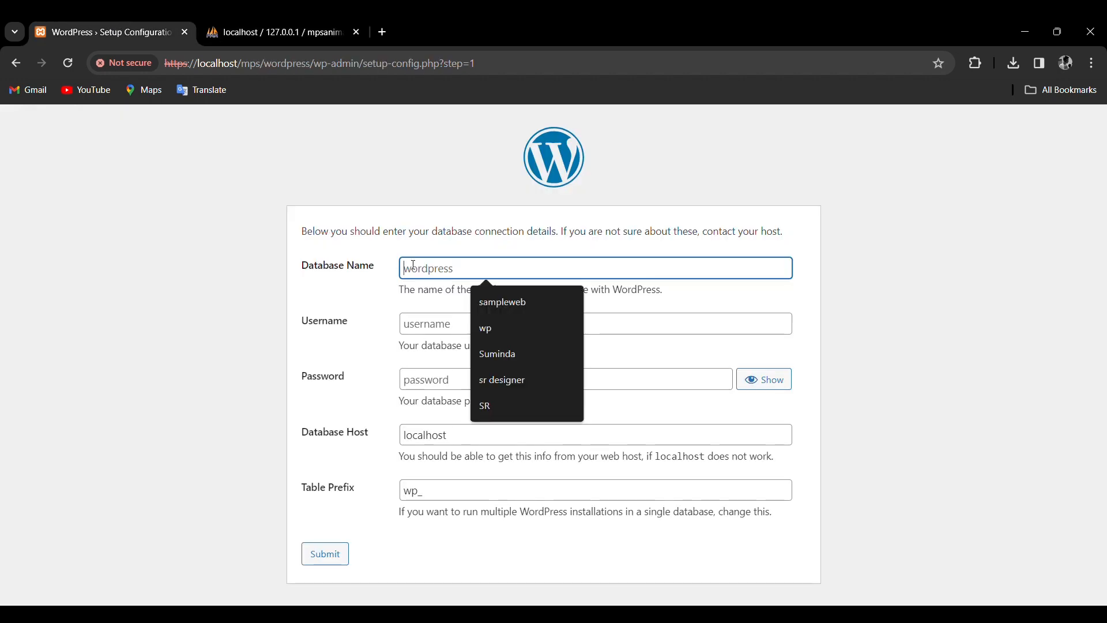
{"action": "type", "text": "mpsanimation"}
{"action": "left_click", "coordinate": [431, 324]}
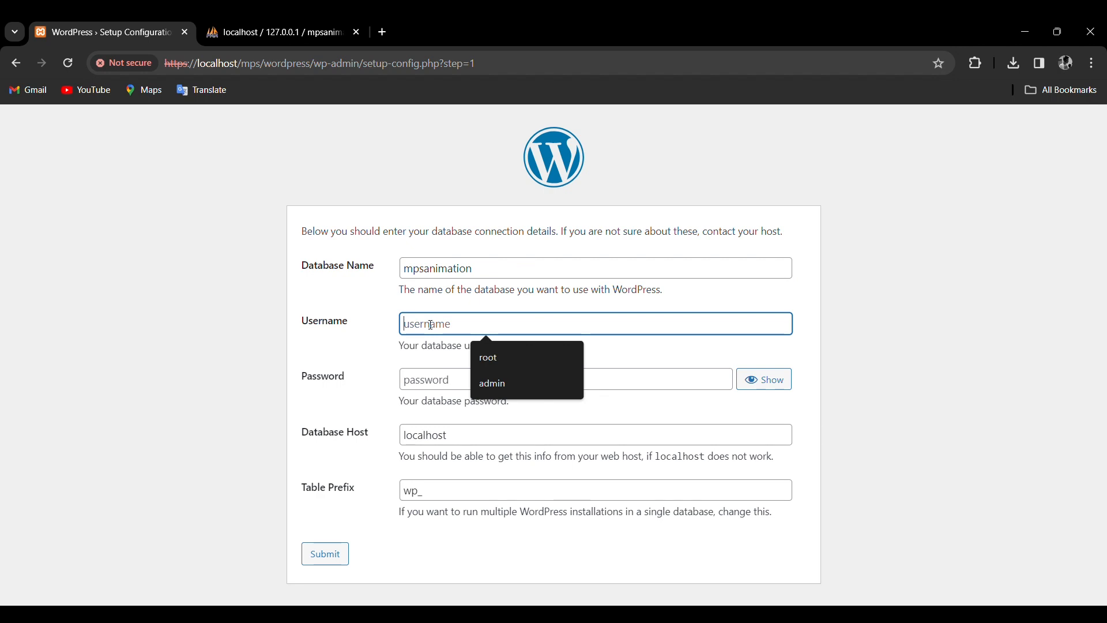
{"action": "type", "text": "root"}
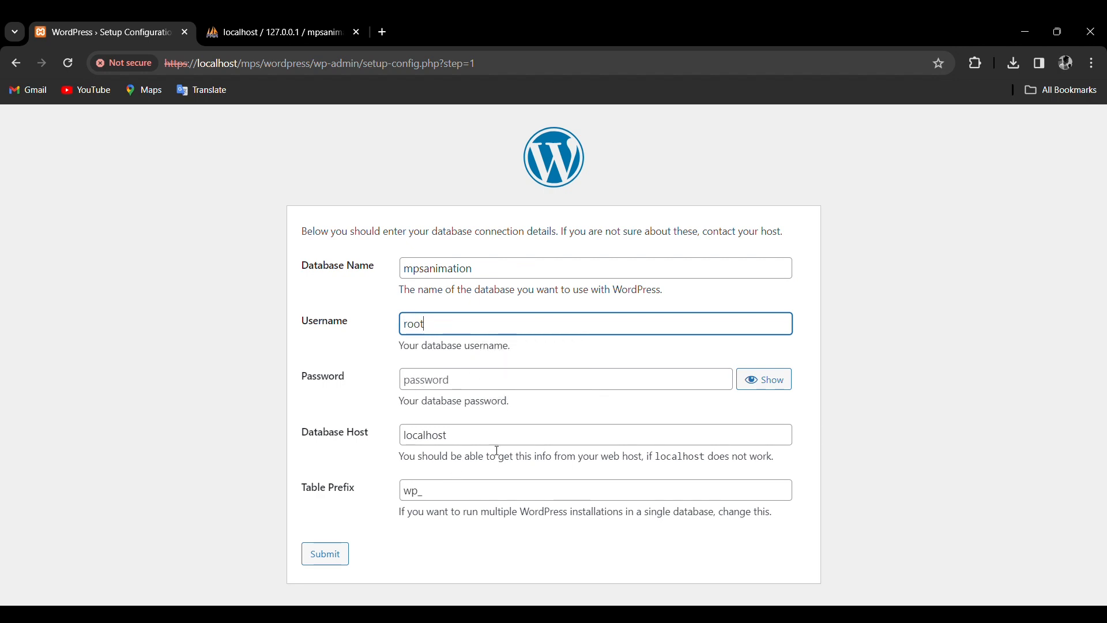
{"action": "left_click", "coordinate": [326, 557]}
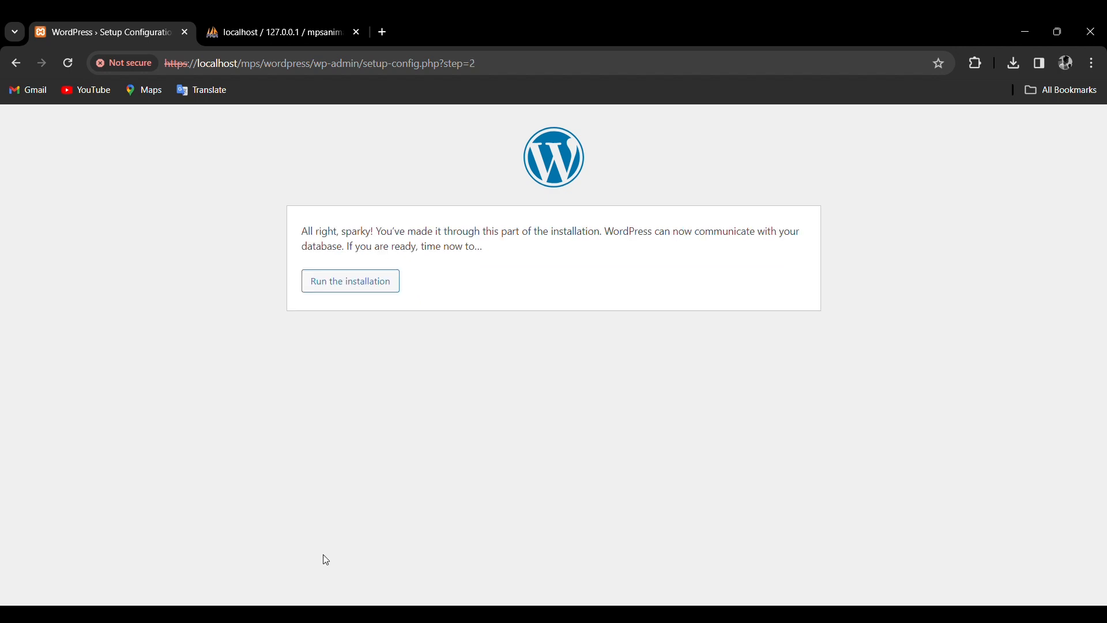
{"action": "left_click", "coordinate": [355, 284]}
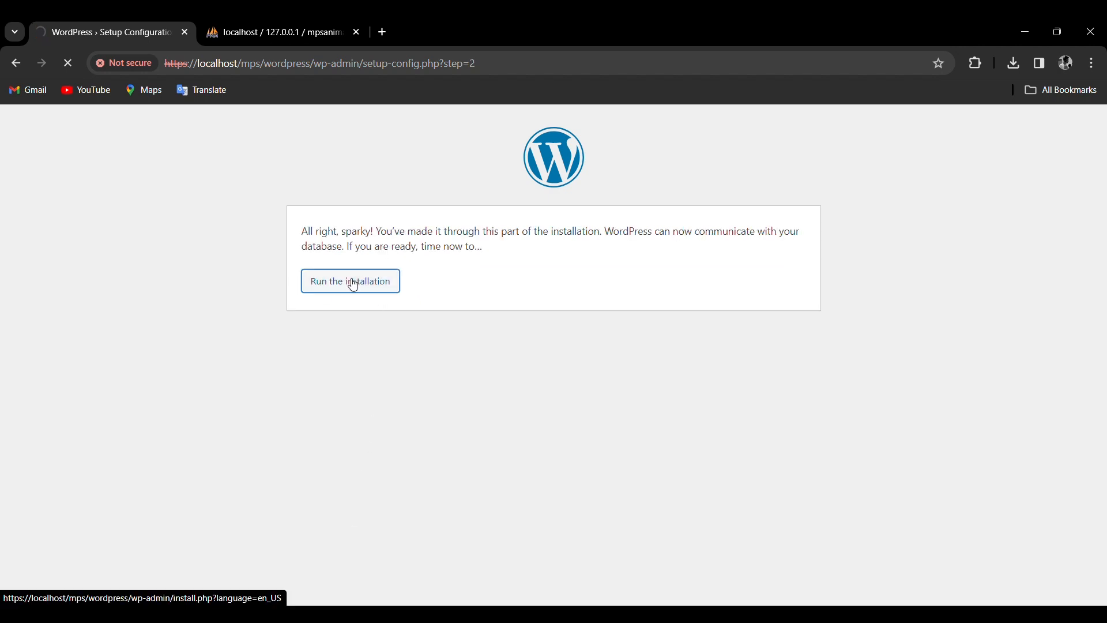
Install the site titled MPS ANIMATION with an admin account, weak password, e-mail, and search engines discouraged.
{"action": "scroll", "coordinate": [354, 284], "scroll_direction": "down", "scroll_amount": 3}
{"action": "left_click", "coordinate": [446, 261]}
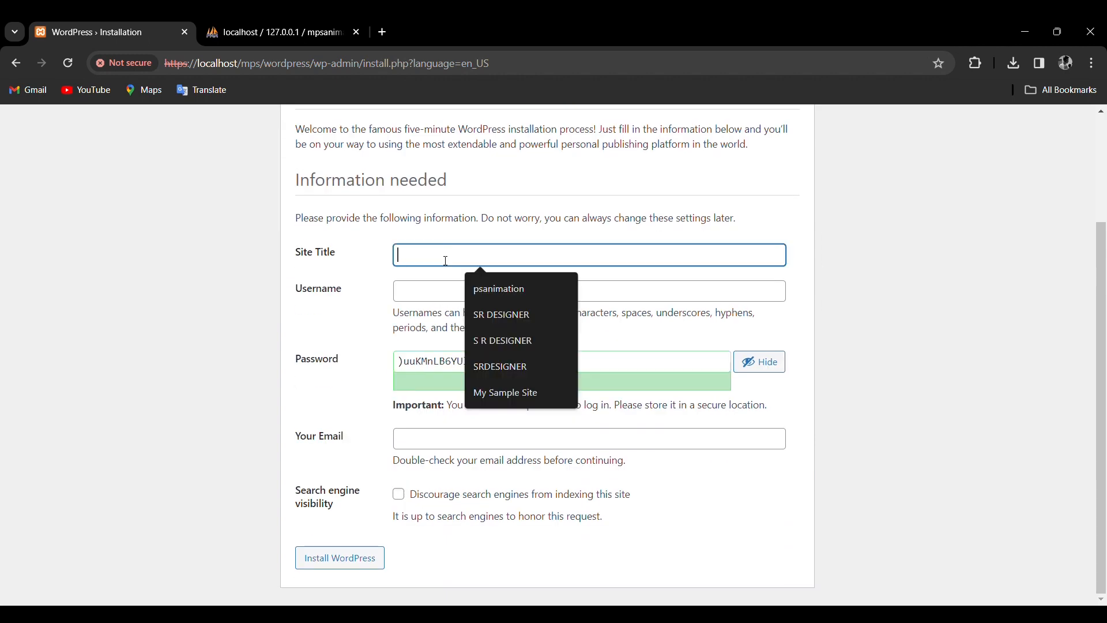
{"action": "type", "text": "MPS ANIMATION"}
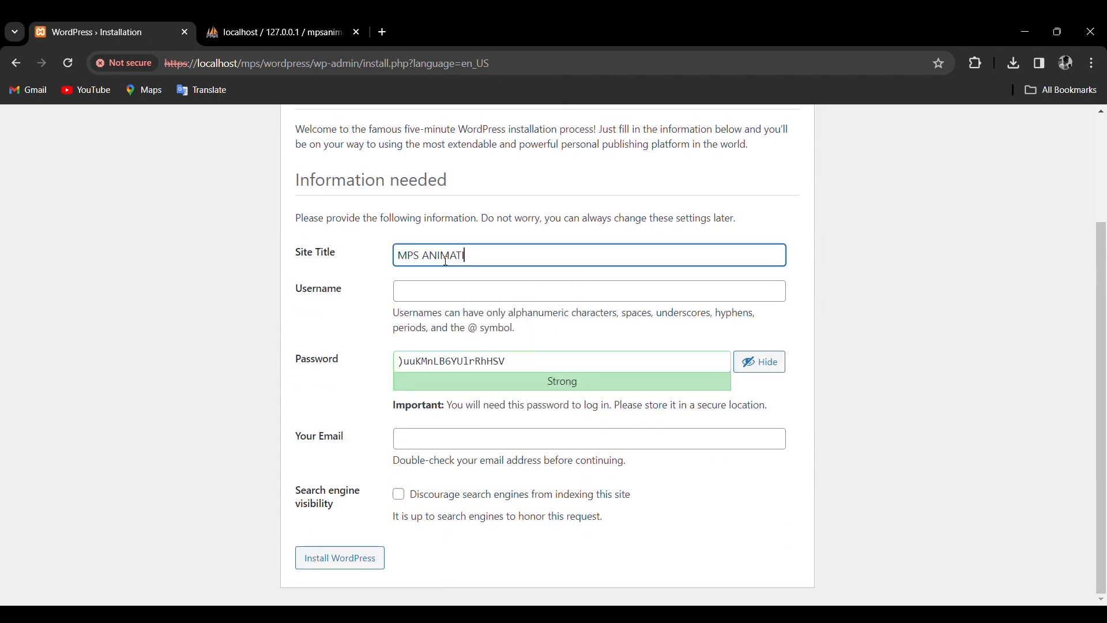
{"action": "left_click", "coordinate": [435, 287]}
{"action": "type", "text": "admin"}
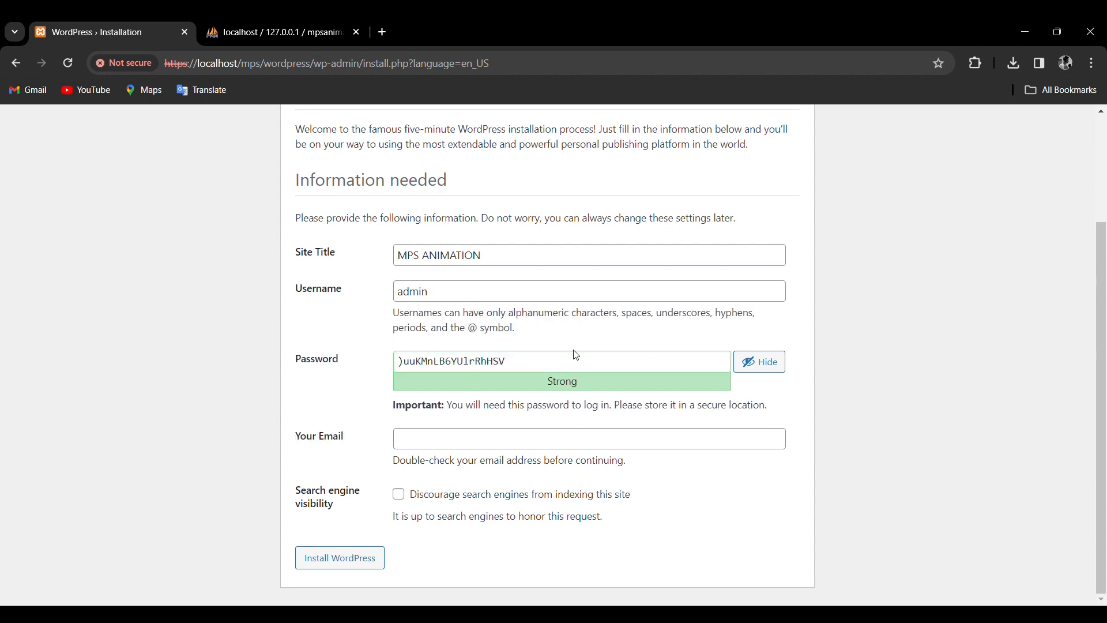
{"action": "left_click_drag", "start_coordinate": [574, 354], "coordinate": [356, 368]}
{"action": "type", "text": "1234"}
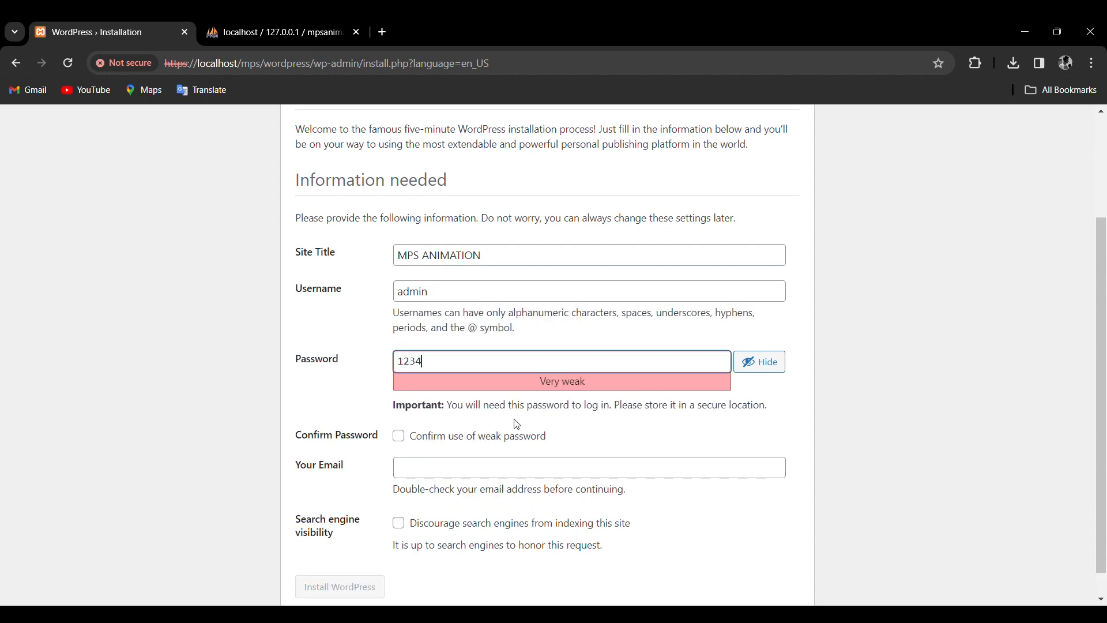
{"action": "scroll", "coordinate": [462, 417], "scroll_direction": "down", "scroll_amount": 1}
{"action": "left_click", "coordinate": [399, 408]}
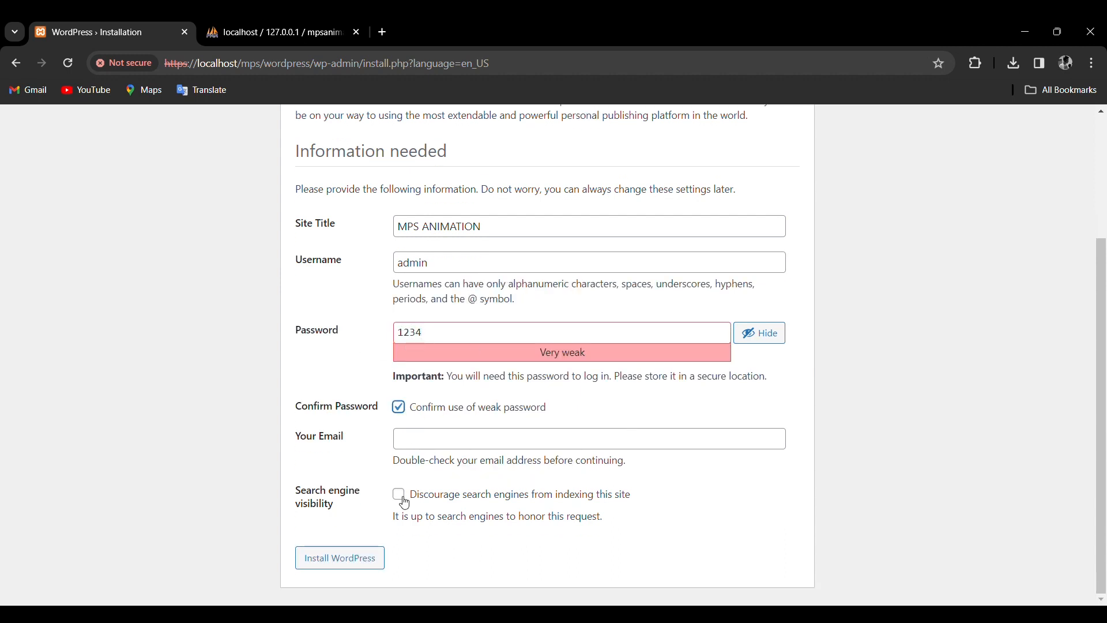
{"action": "left_click", "coordinate": [419, 440]}
{"action": "left_click", "coordinate": [507, 501]}
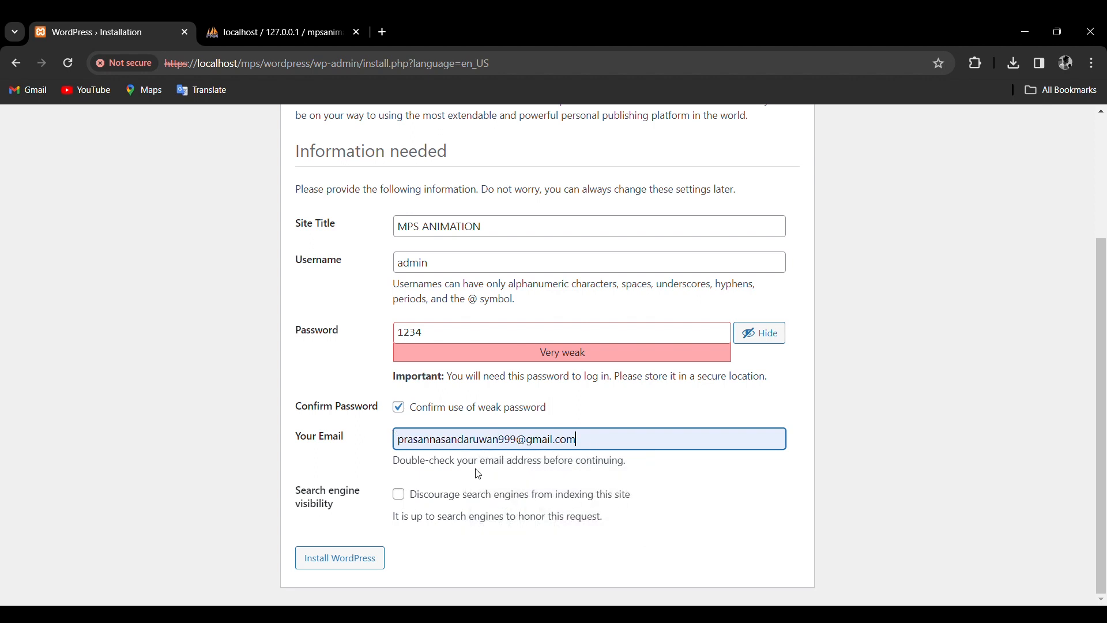
{"action": "left_click", "coordinate": [398, 497]}
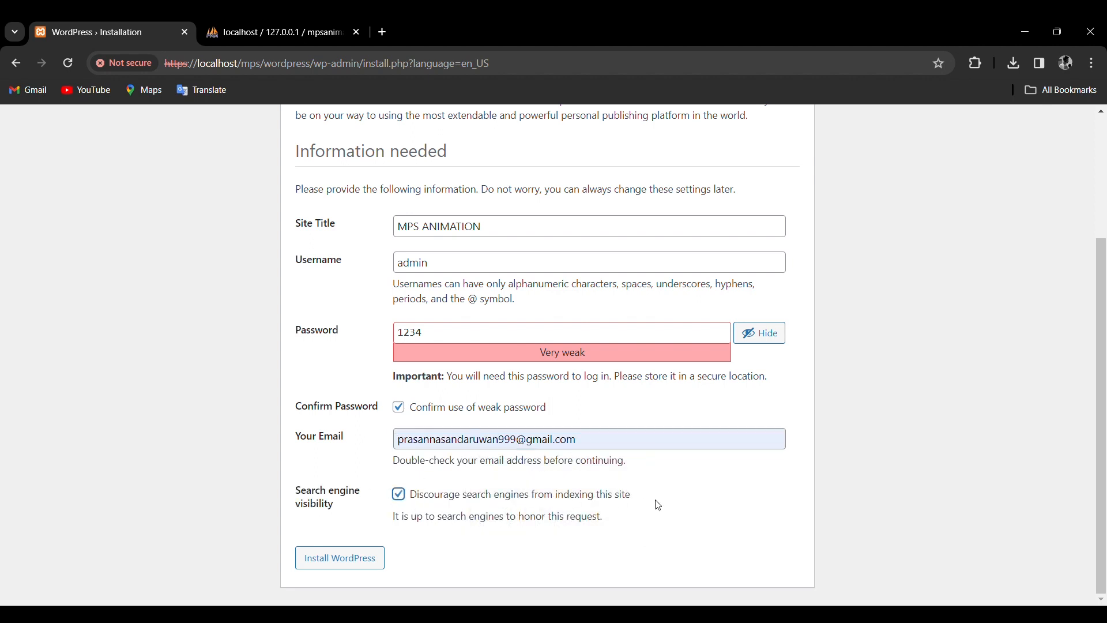
{"action": "left_click", "coordinate": [355, 569]}
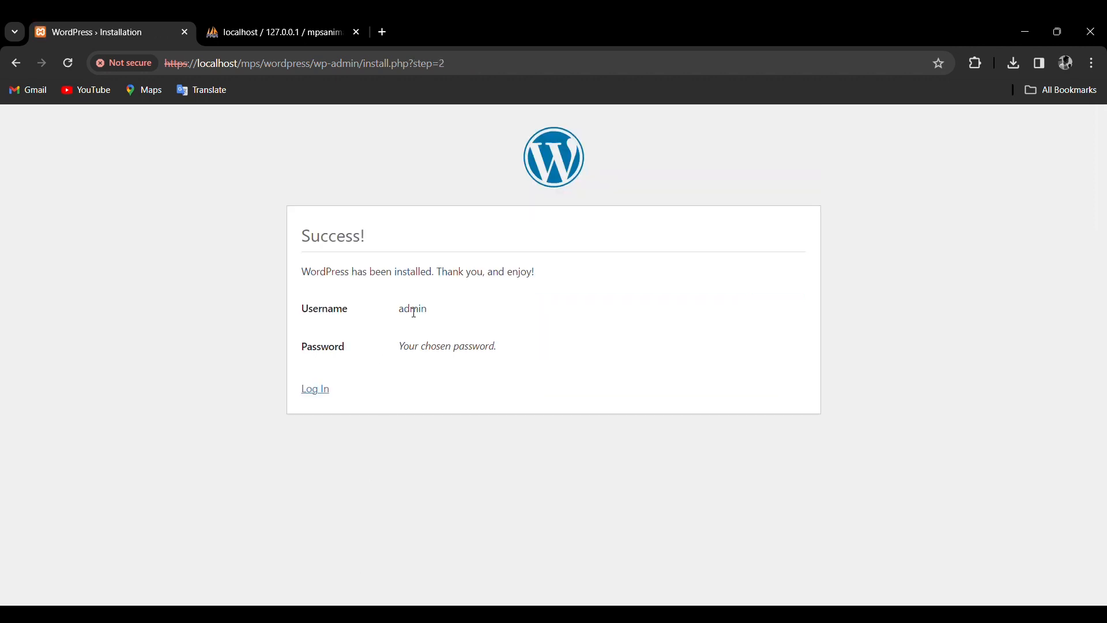
Log in with the admin credentials, staying signed in, and open the 6.4.2 version notes.
{"action": "left_click", "coordinate": [317, 390]}
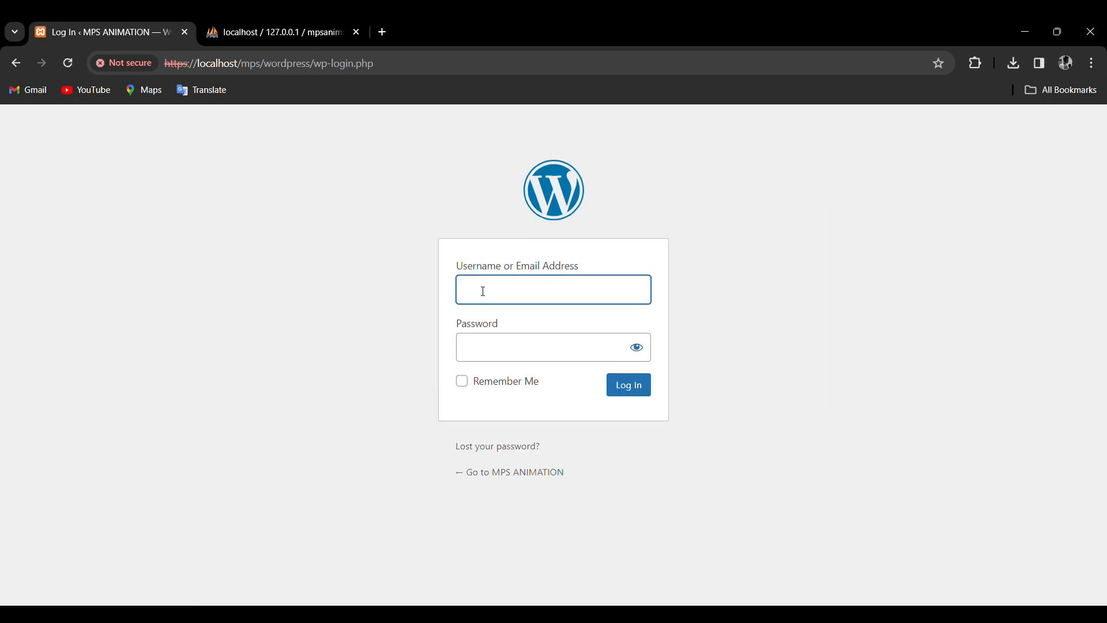
{"action": "left_click", "coordinate": [483, 292]}
{"action": "left_click", "coordinate": [535, 324]}
{"action": "left_click", "coordinate": [498, 354]}
{"action": "type", "text": "1234"}
{"action": "left_click", "coordinate": [637, 348]}
{"action": "left_click", "coordinate": [462, 383]}
{"action": "left_click", "coordinate": [620, 395]}
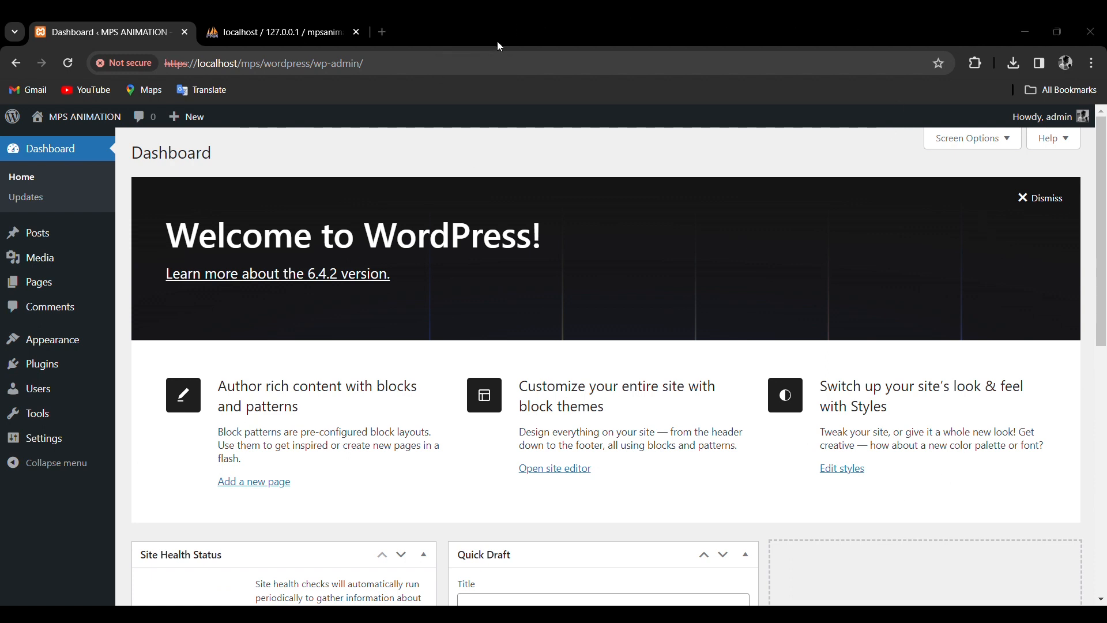
{"action": "left_click", "coordinate": [369, 274]}
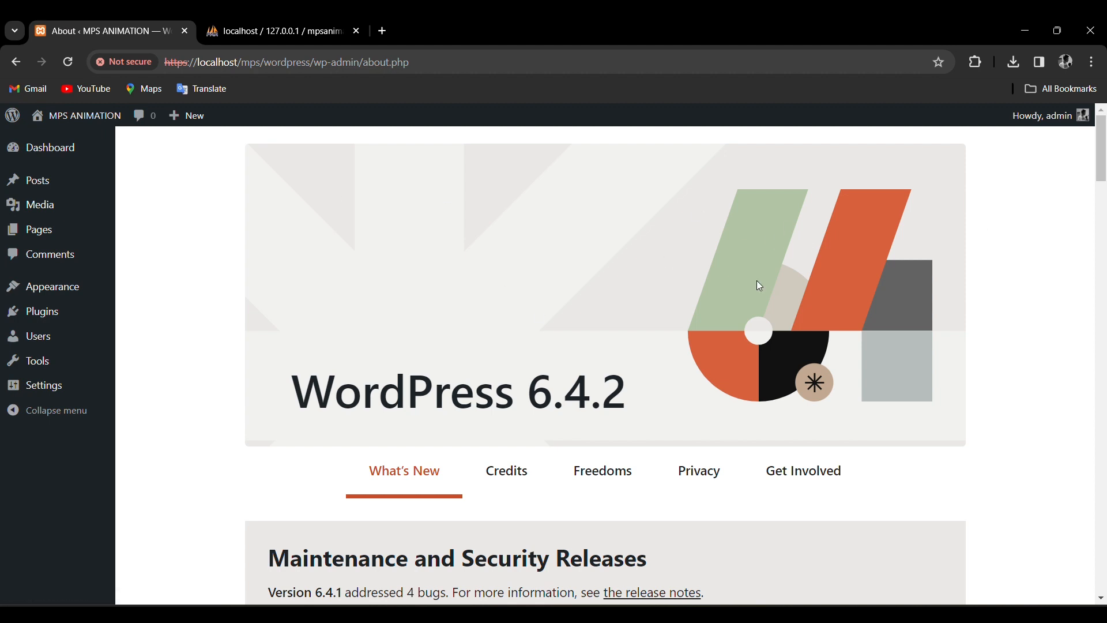
Move the Privacy Policy and Sample Page pages to the Trash with the Move to Trash bulk action.
{"action": "mouse_move", "coordinate": [57, 153]}
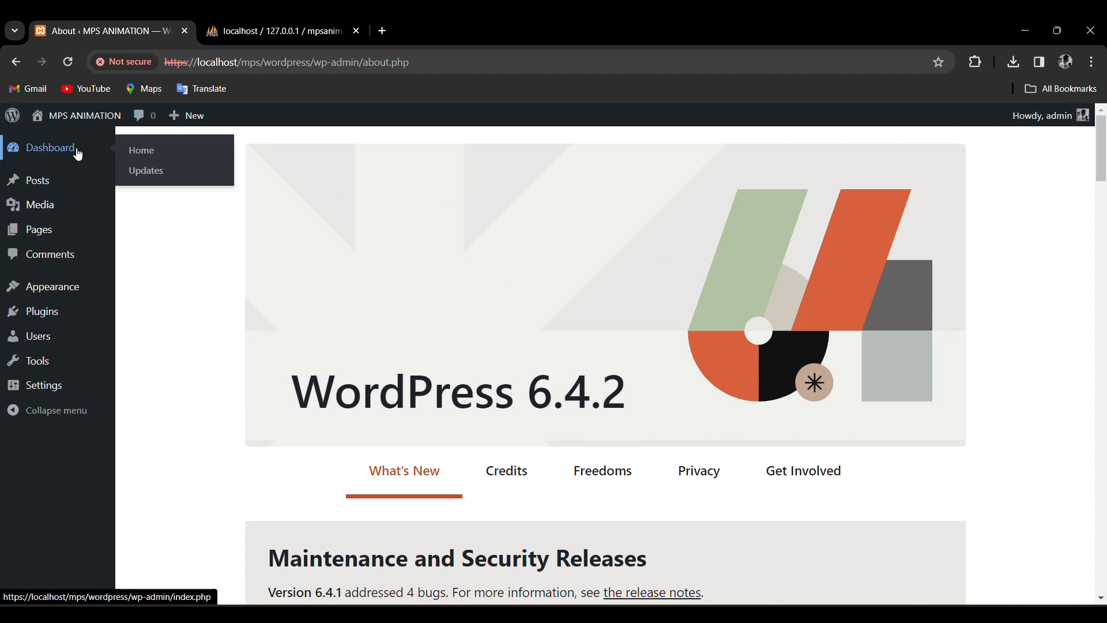
{"action": "left_click", "coordinate": [40, 232]}
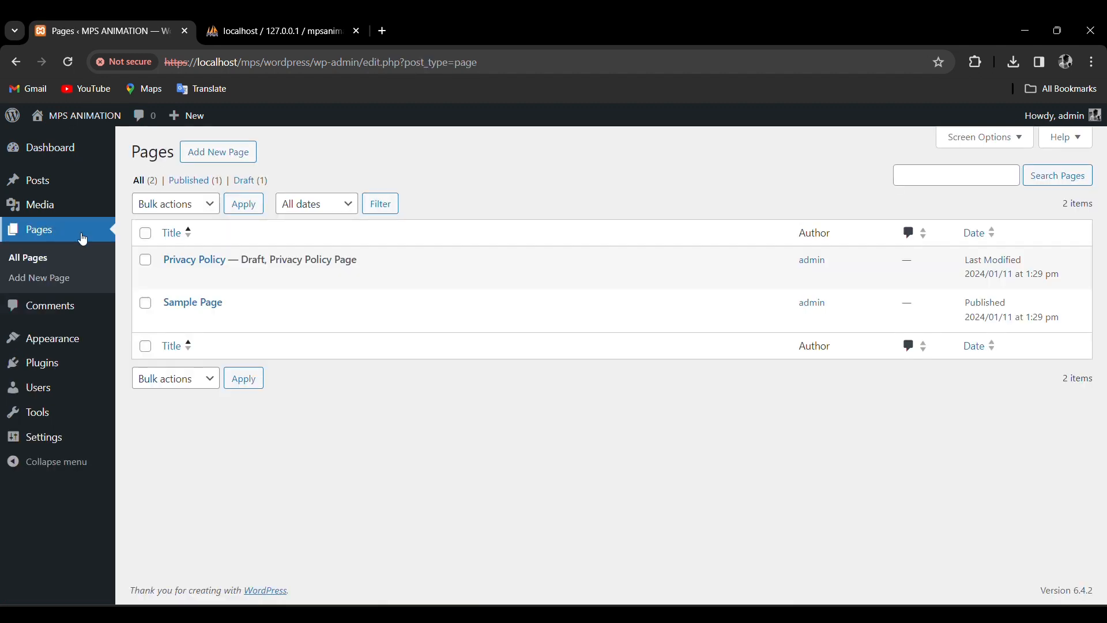
{"action": "left_click", "coordinate": [172, 208]}
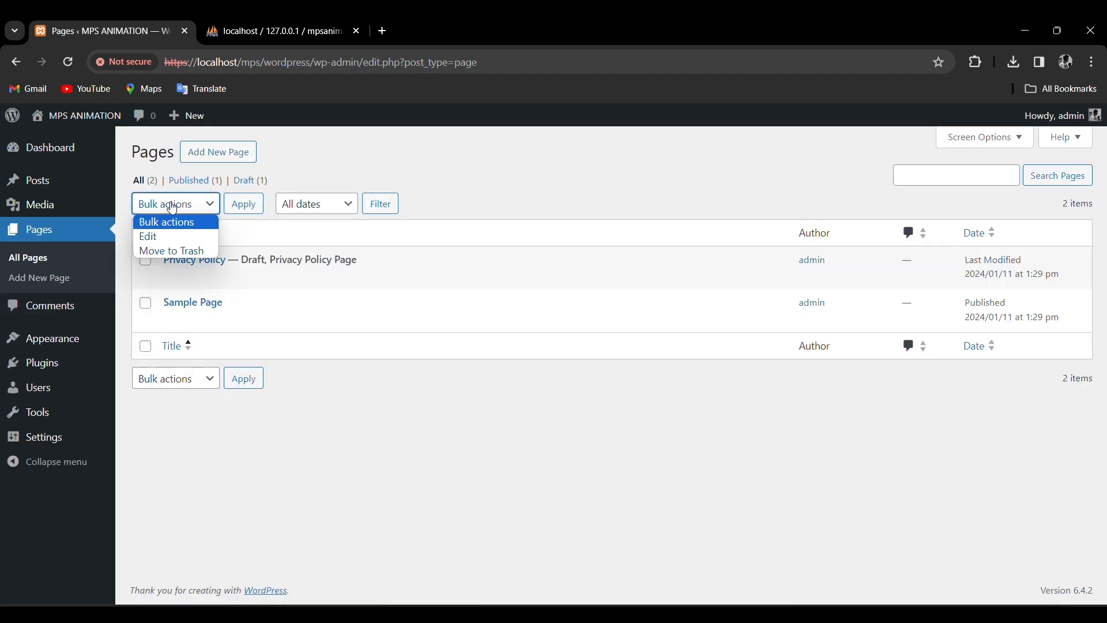
{"action": "left_click", "coordinate": [179, 253]}
{"action": "left_click", "coordinate": [146, 260]}
{"action": "left_click", "coordinate": [146, 303]}
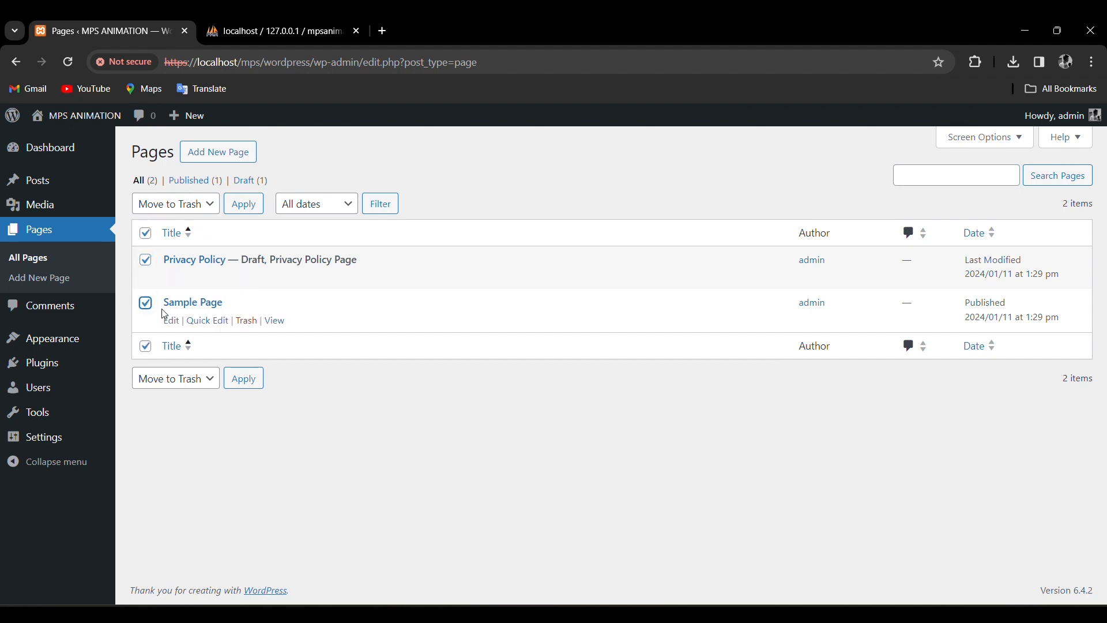
{"action": "left_click", "coordinate": [250, 210]}
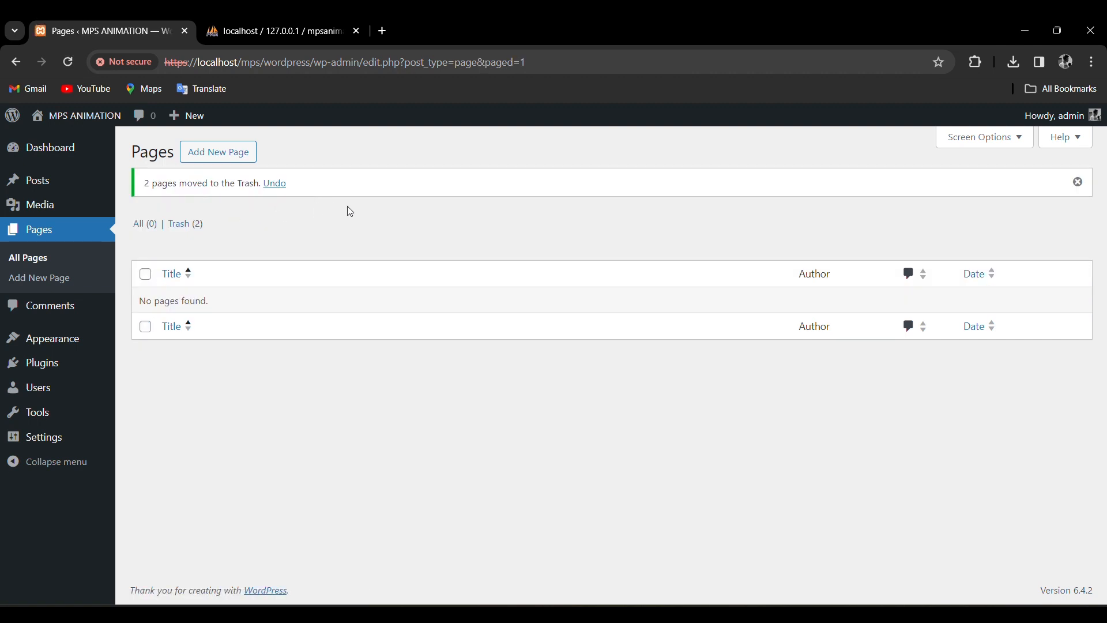
Trash the Hello world! post with the Move to Trash bulk action, then go to Add New Plugin.
{"action": "mouse_move", "coordinate": [70, 190]}
{"action": "left_click", "coordinate": [51, 188]}
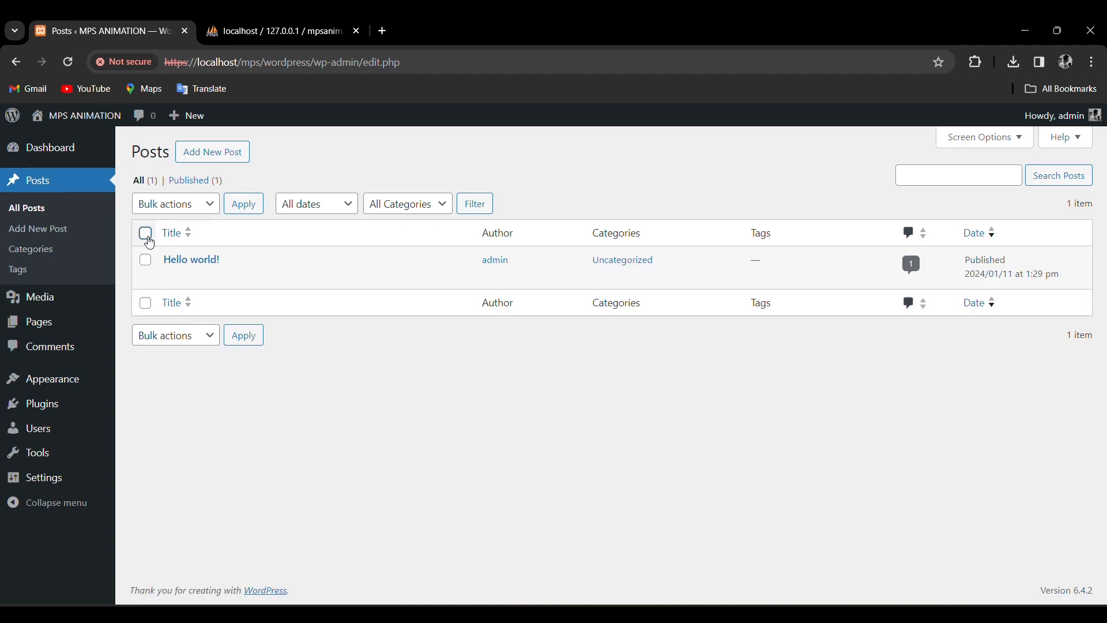
{"action": "left_click", "coordinate": [147, 238]}
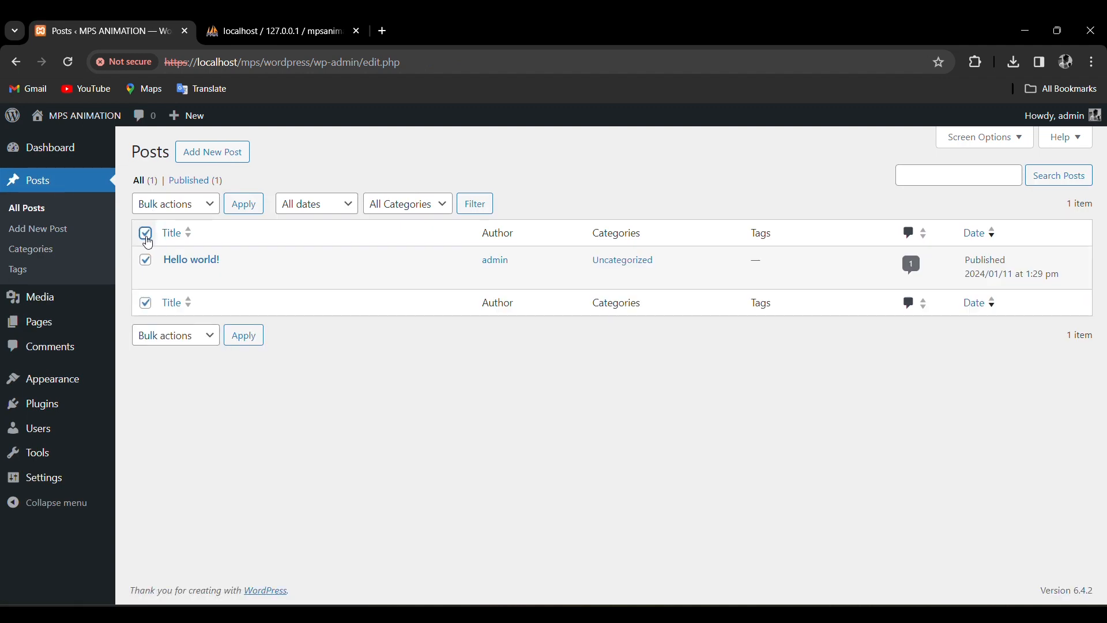
{"action": "left_click", "coordinate": [195, 210]}
{"action": "left_click", "coordinate": [172, 252]}
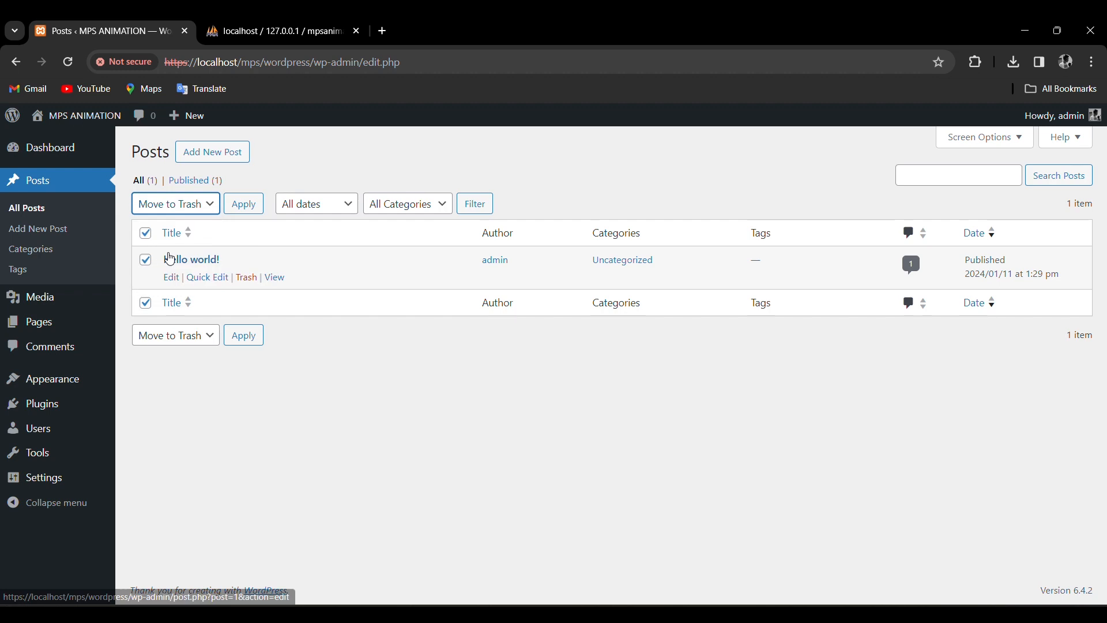
{"action": "left_click", "coordinate": [240, 206]}
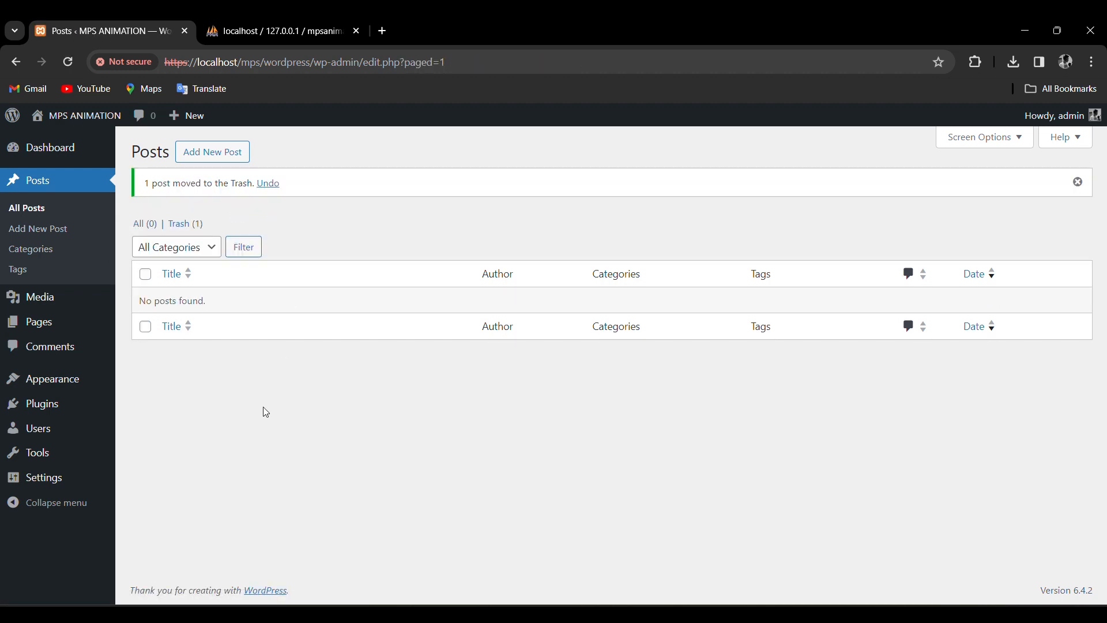
{"action": "mouse_move", "coordinate": [49, 408]}
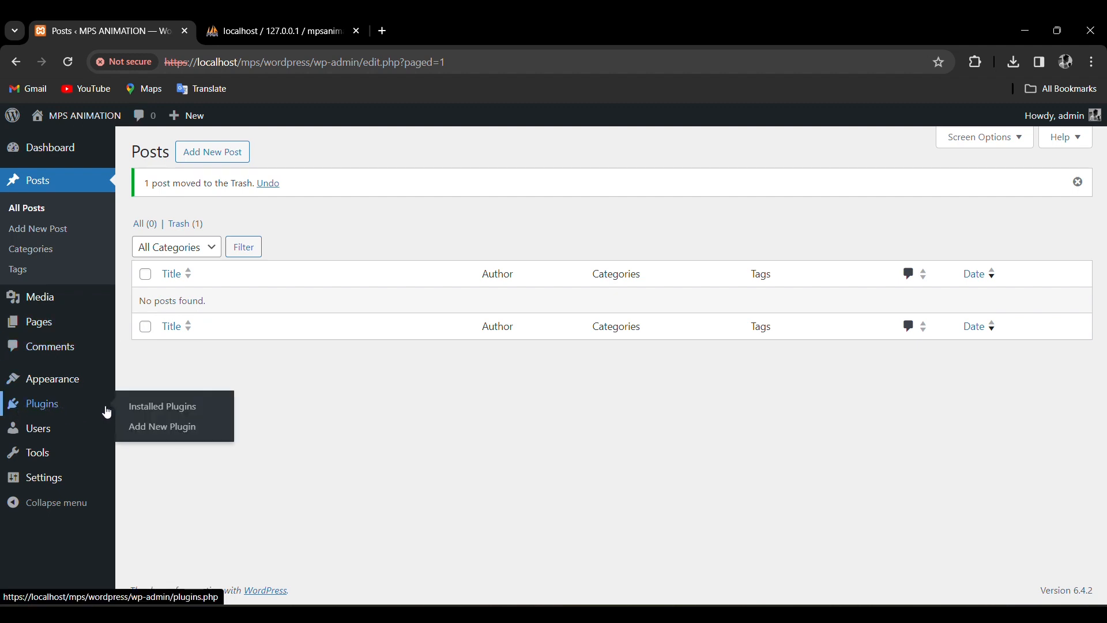
{"action": "left_click", "coordinate": [162, 438]}
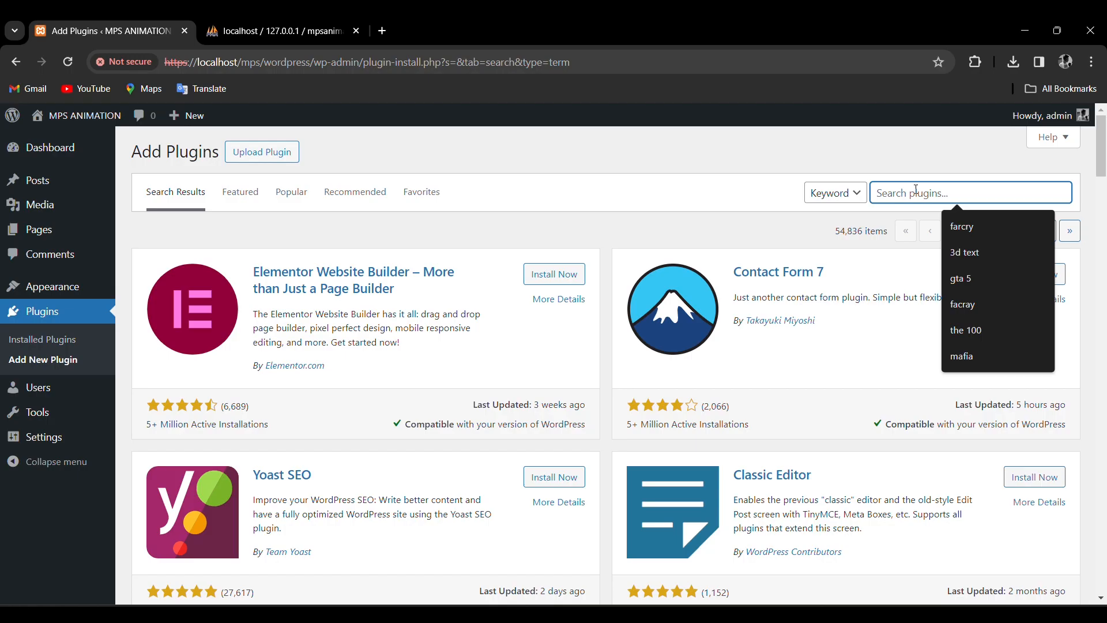
Search plugins for 'template eleme', then install and activate Starter Templates.
{"action": "type", "text": "template"}
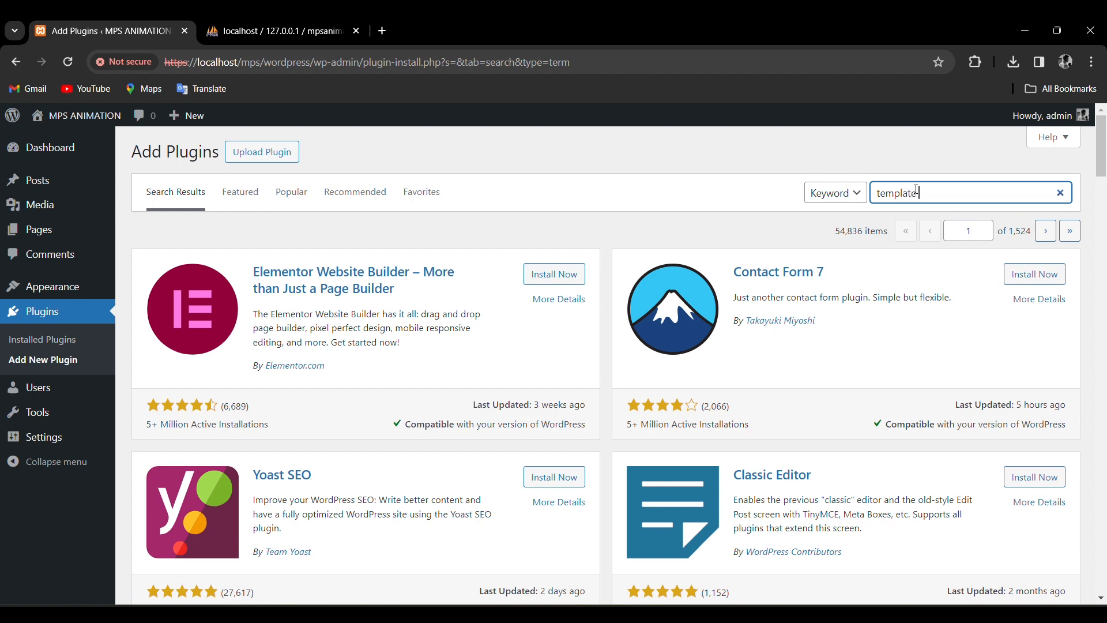
{"action": "type", "text": " elementor"}
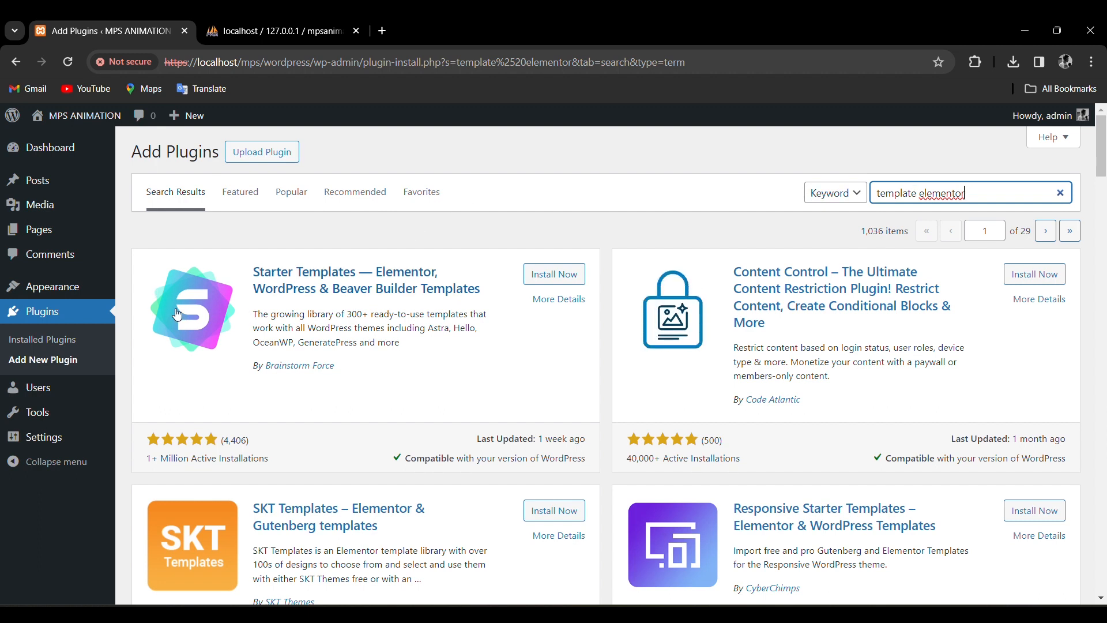
{"action": "left_click", "coordinate": [528, 273]}
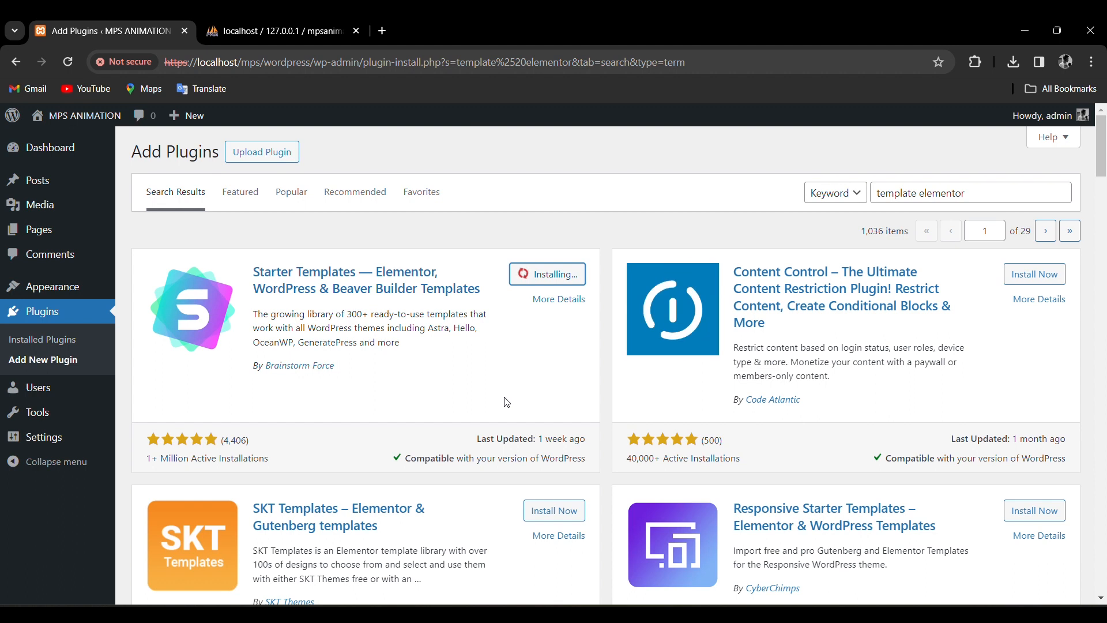
{"action": "left_click", "coordinate": [568, 279]}
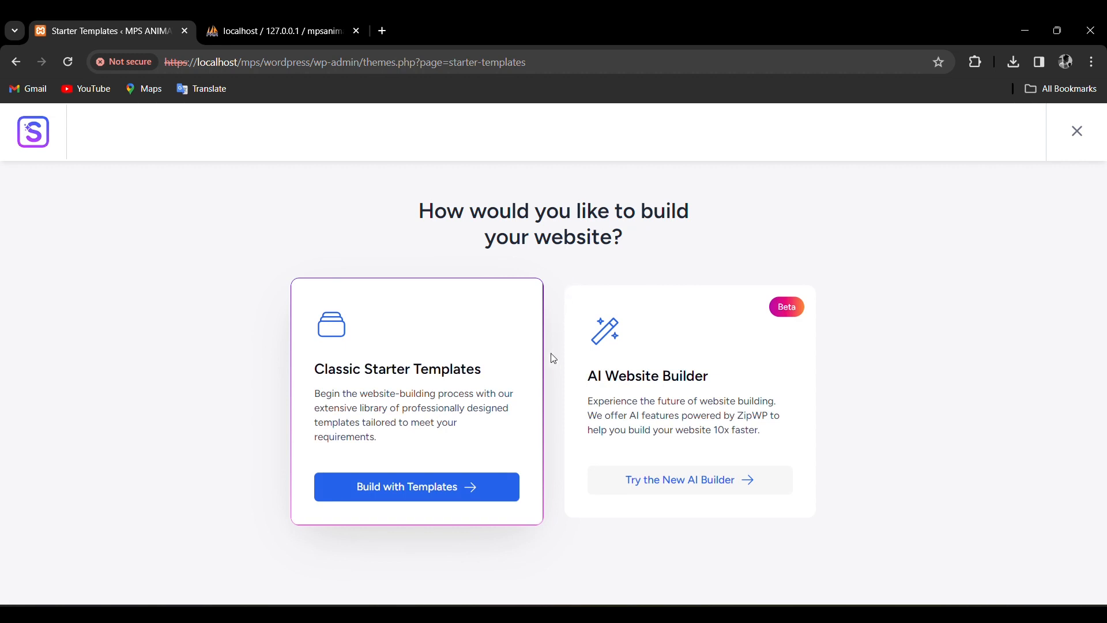
Pick classic starter templates with Elementor, browse the template grid, then exit to the Dashboard.
{"action": "left_click", "coordinate": [387, 491]}
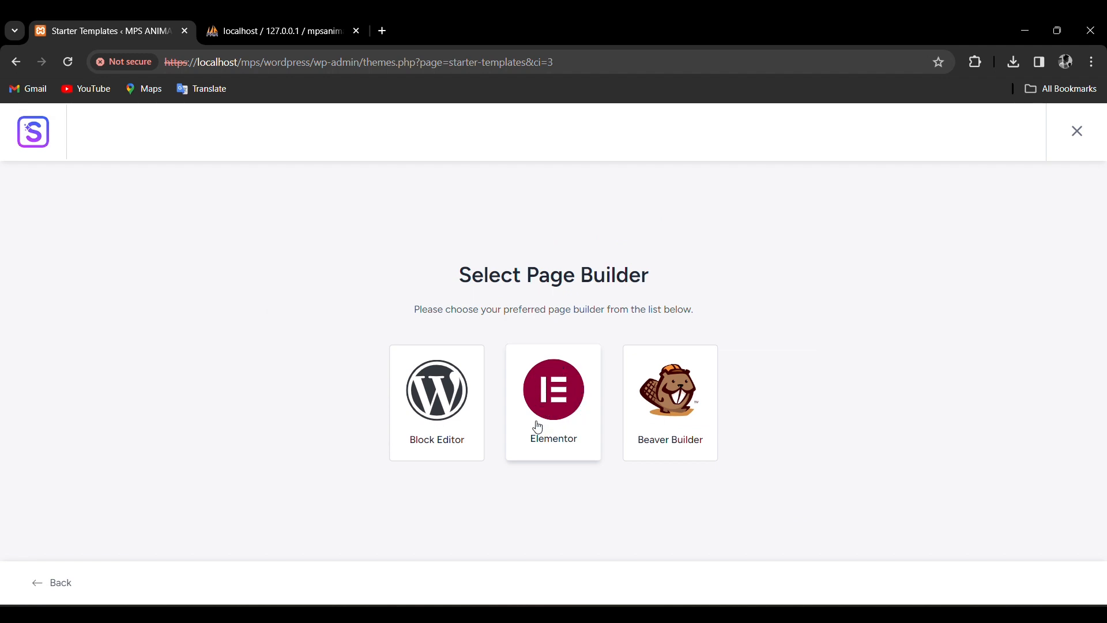
{"action": "left_click", "coordinate": [590, 423]}
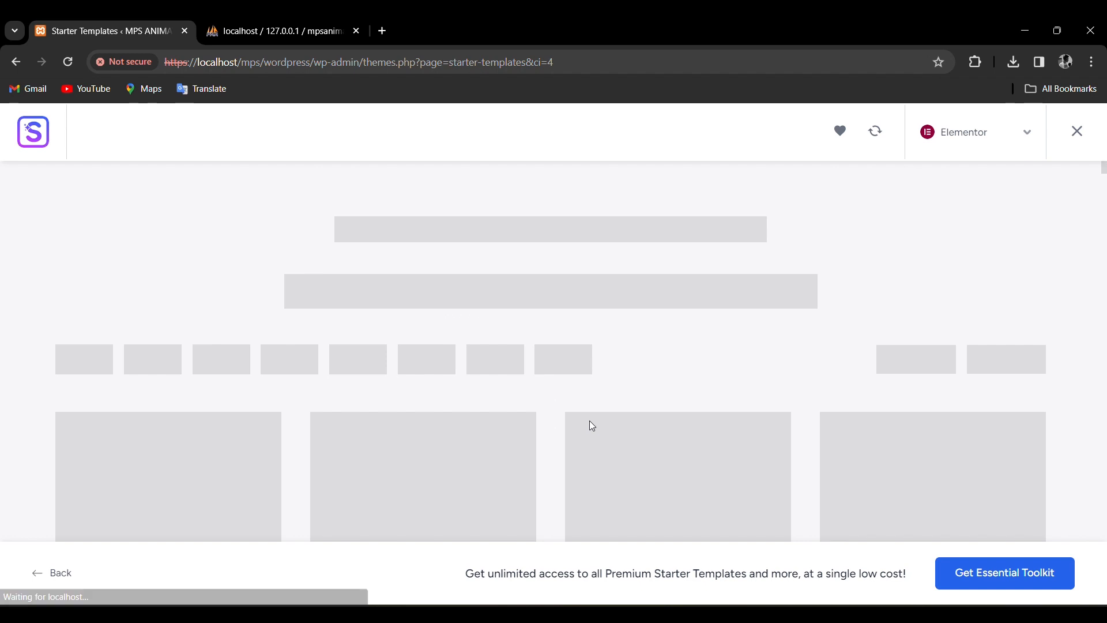
{"action": "scroll", "coordinate": [486, 347], "scroll_direction": "down", "scroll_amount": 5}
{"action": "scroll", "coordinate": [512, 341], "scroll_direction": "down", "scroll_amount": 2}
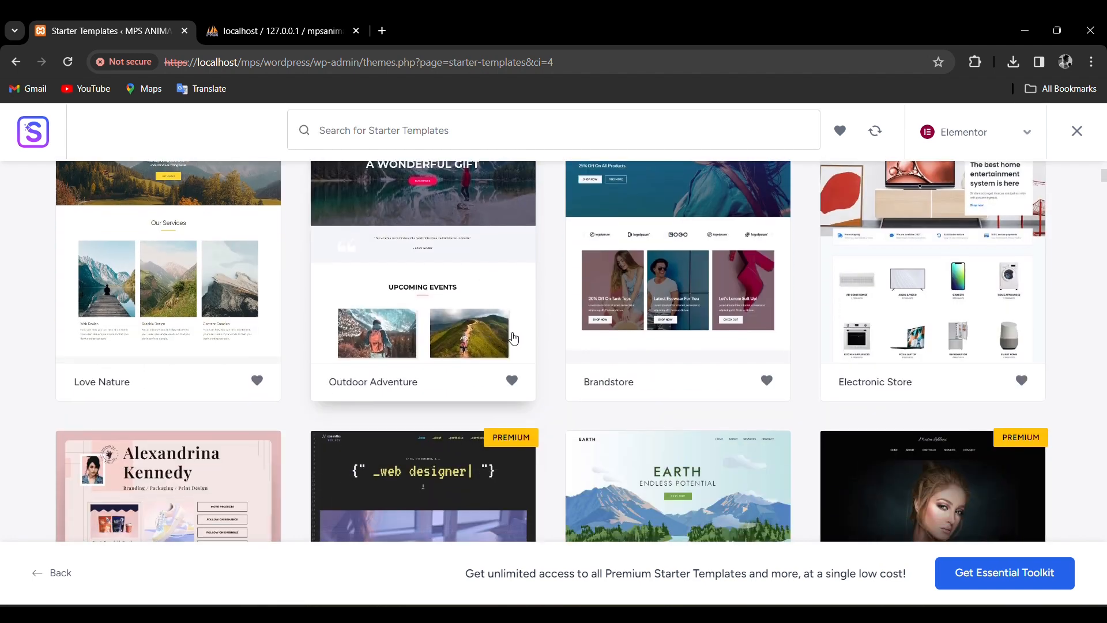
{"action": "scroll", "coordinate": [513, 338], "scroll_direction": "up", "scroll_amount": 4}
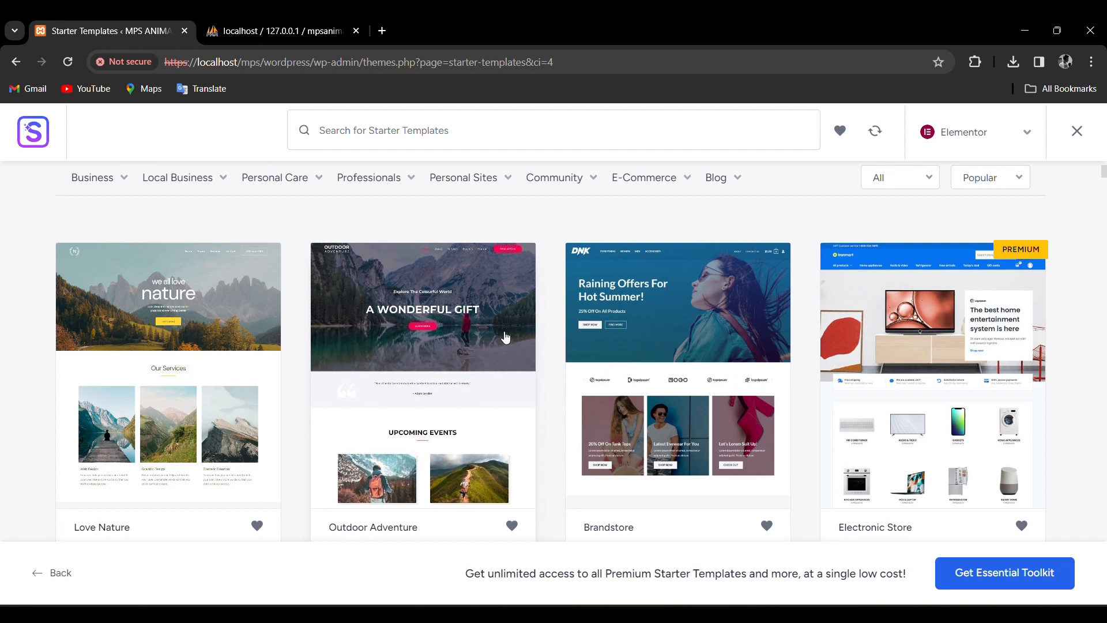
{"action": "left_click", "coordinate": [1078, 132]}
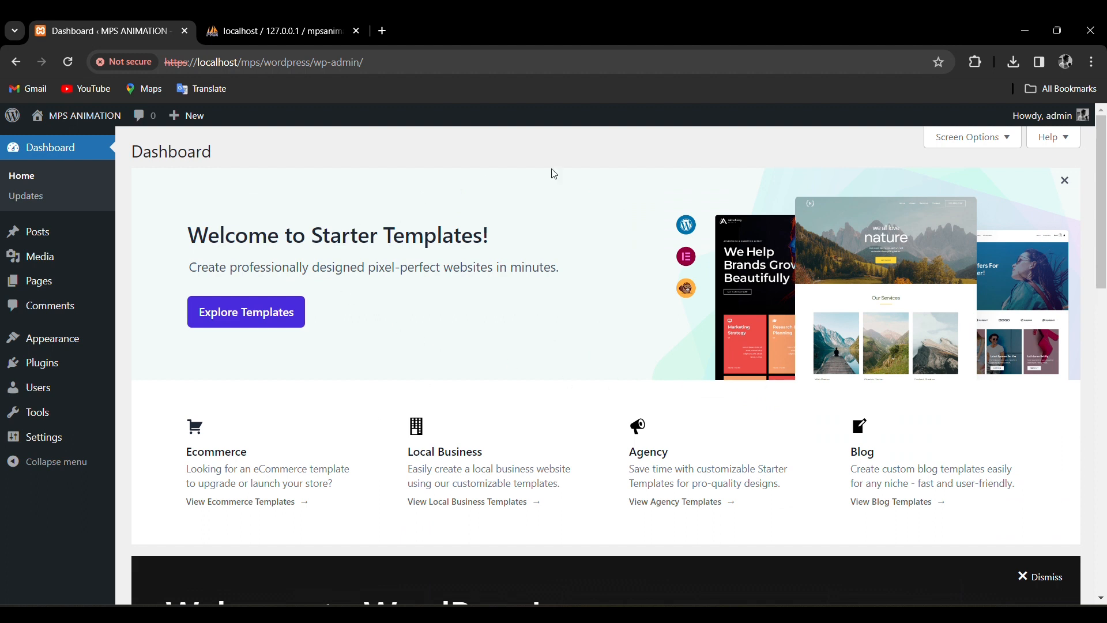
Find Elementor Website Builder by searching 'build elementor' in Add Plugins, then install and activate it.
{"action": "mouse_move", "coordinate": [42, 364]}
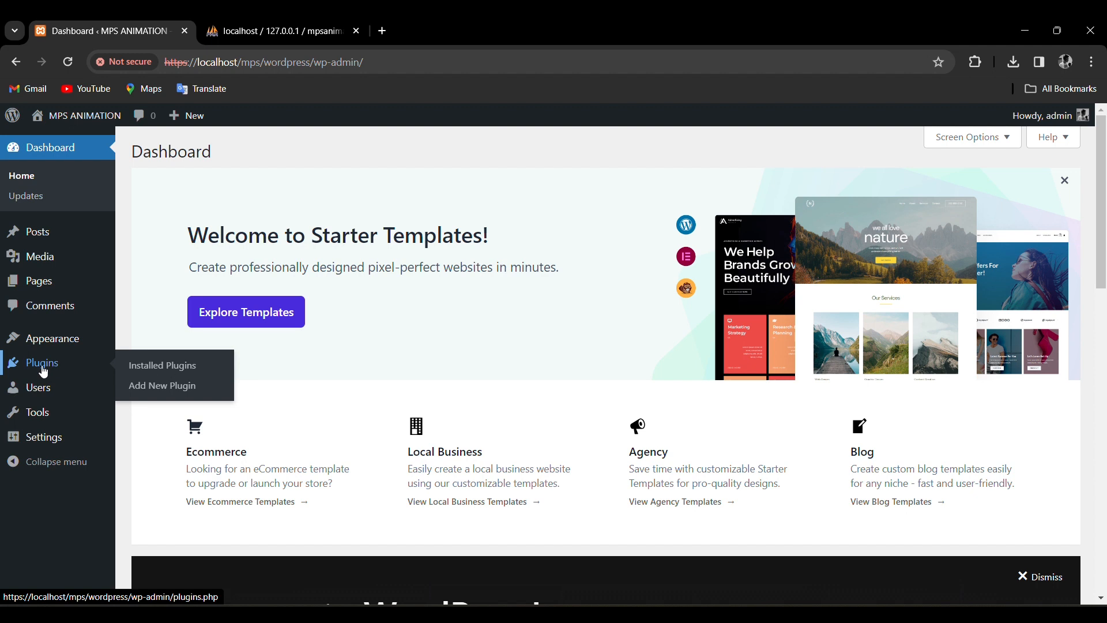
{"action": "left_click", "coordinate": [163, 386]}
{"action": "left_click", "coordinate": [959, 195]}
{"action": "type", "text": "build elemento"}
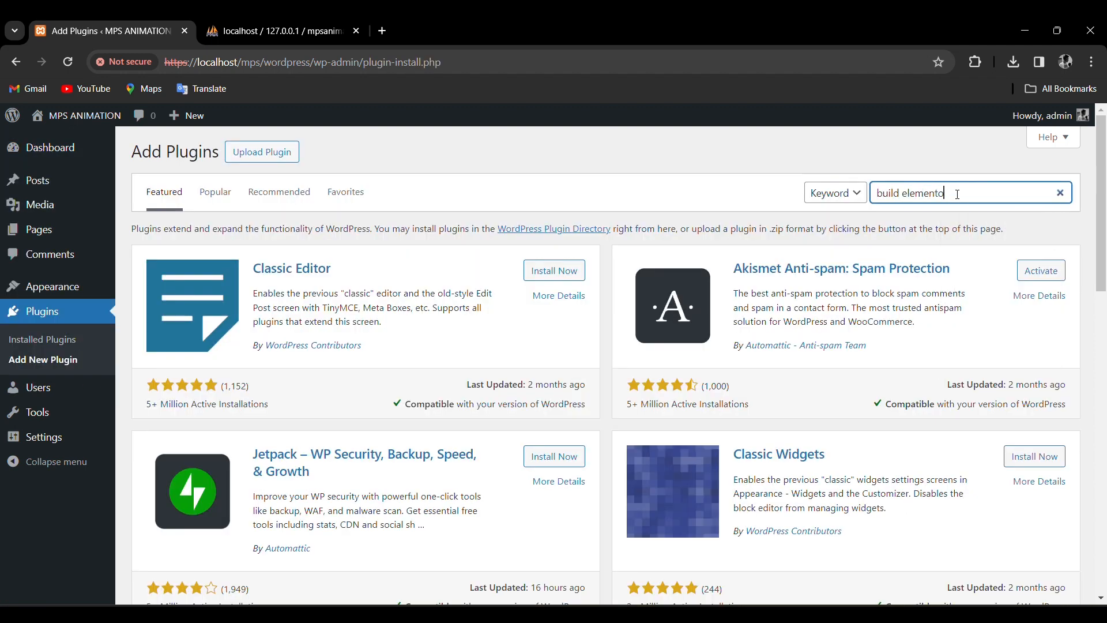
{"action": "left_click", "coordinate": [557, 276]}
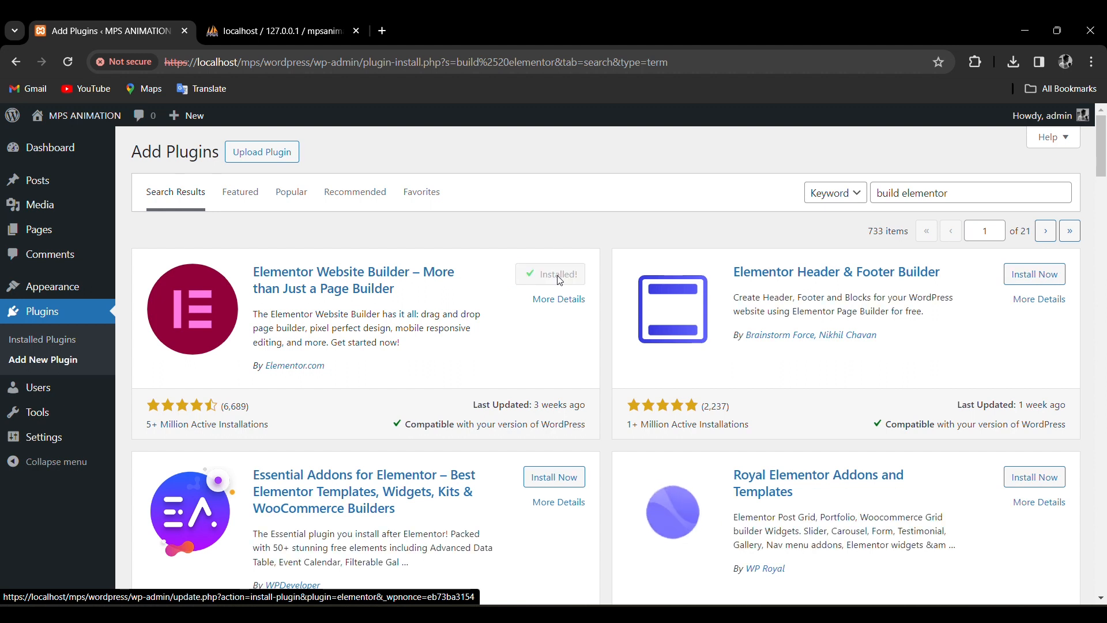
{"action": "left_click", "coordinate": [559, 281]}
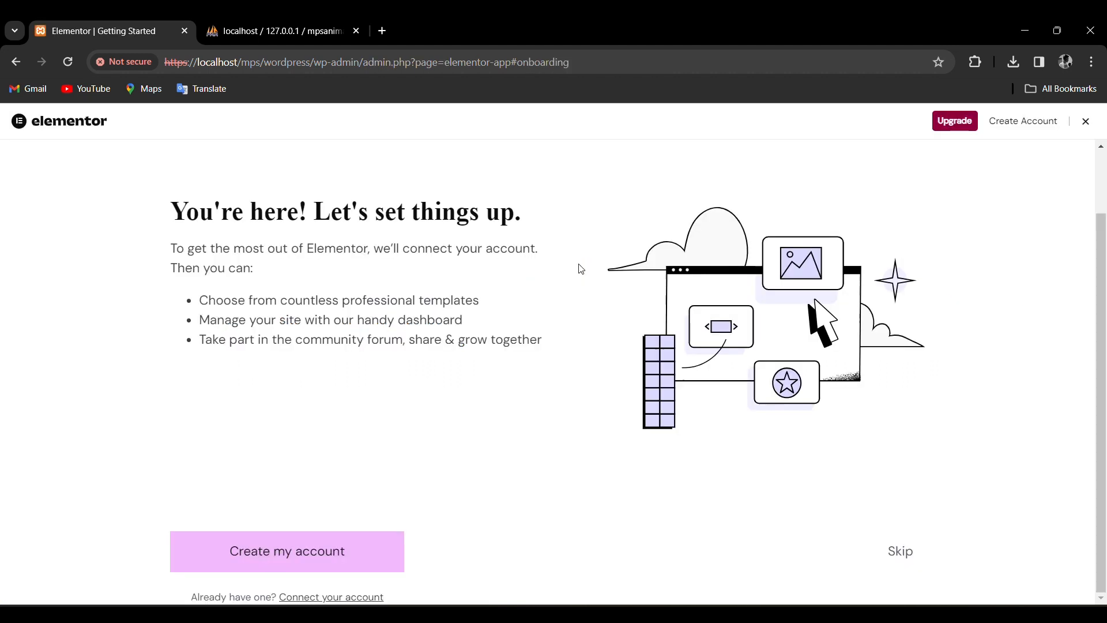
Skip the Elementor account and Hello theme steps and keep the site name MPS ANIMATION.
{"action": "scroll", "coordinate": [845, 558], "scroll_direction": "down", "scroll_amount": 1}
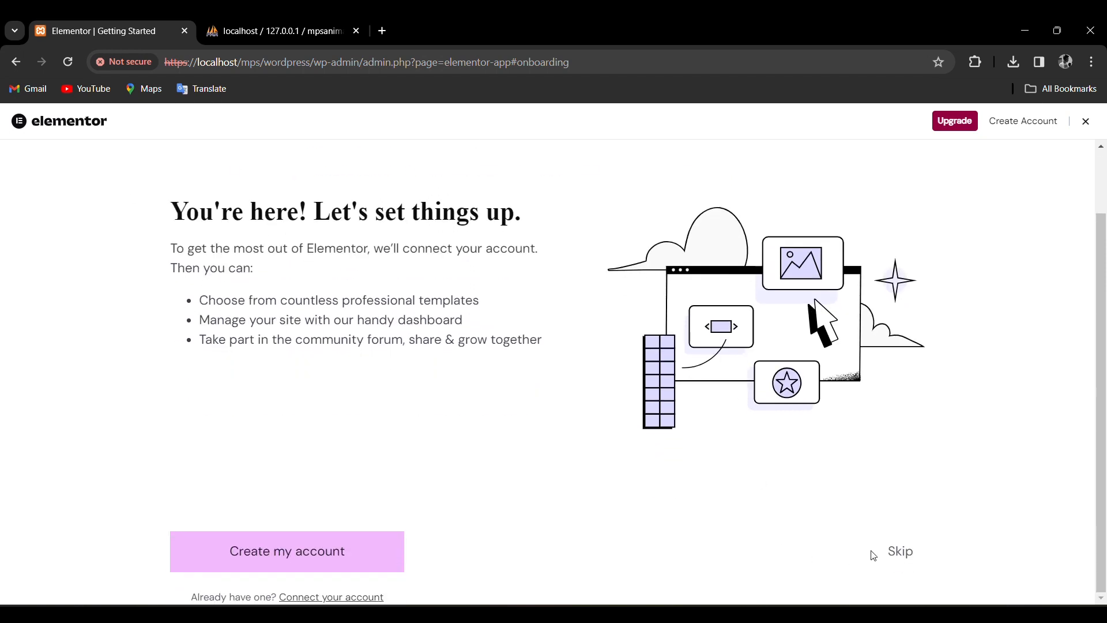
{"action": "left_click", "coordinate": [906, 562]}
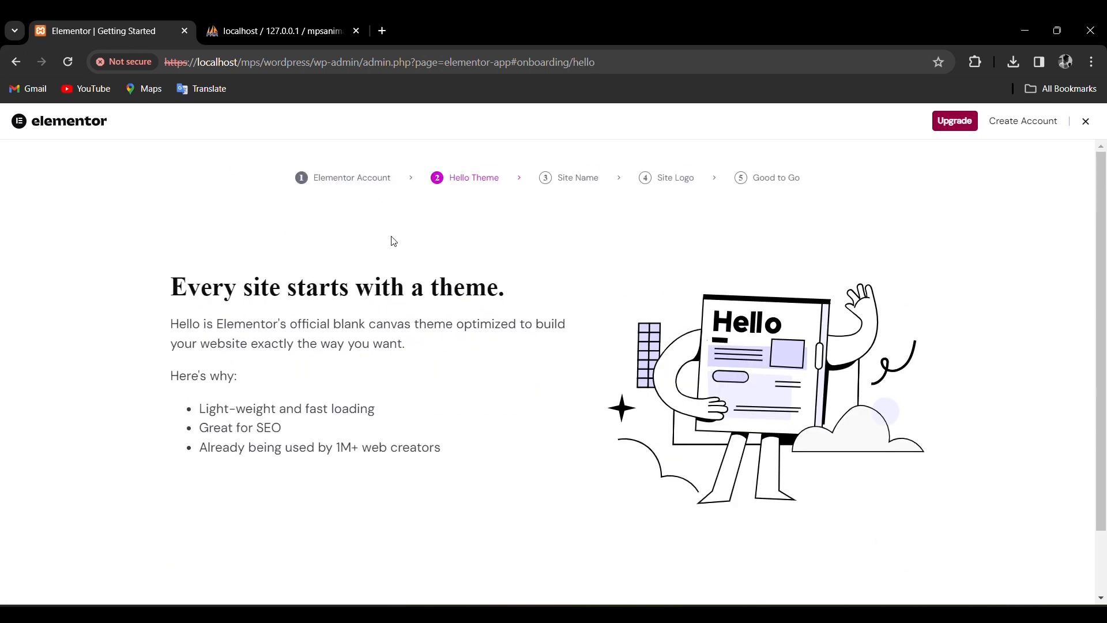
{"action": "scroll", "coordinate": [823, 399], "scroll_direction": "down", "scroll_amount": 1}
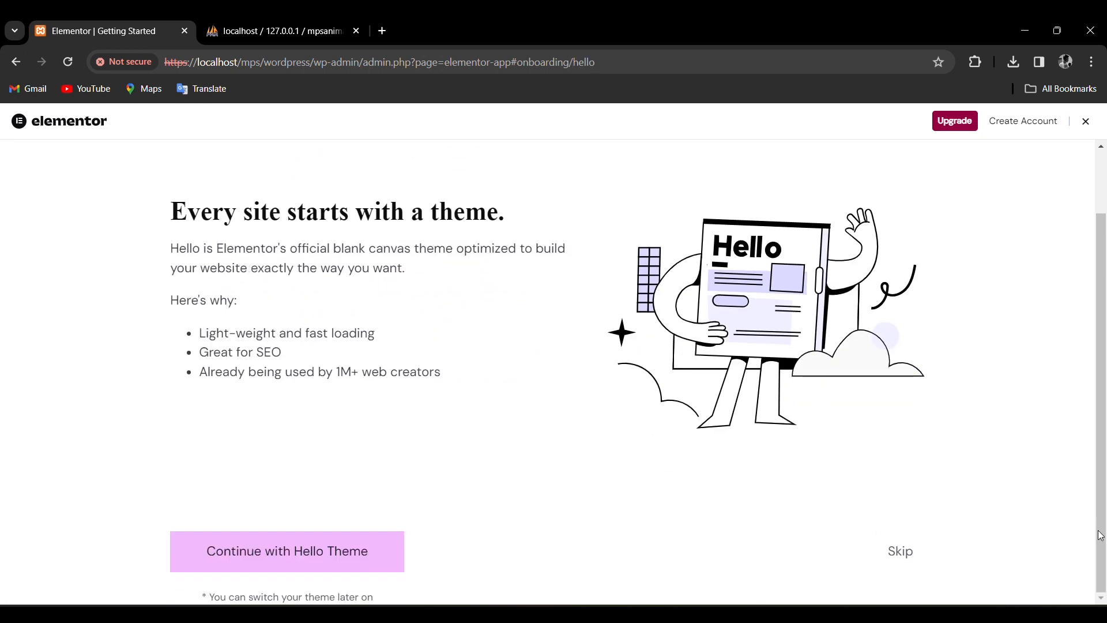
{"action": "left_click", "coordinate": [902, 551]}
{"action": "scroll", "coordinate": [371, 212], "scroll_direction": "down", "scroll_amount": 1}
{"action": "left_click", "coordinate": [258, 419]}
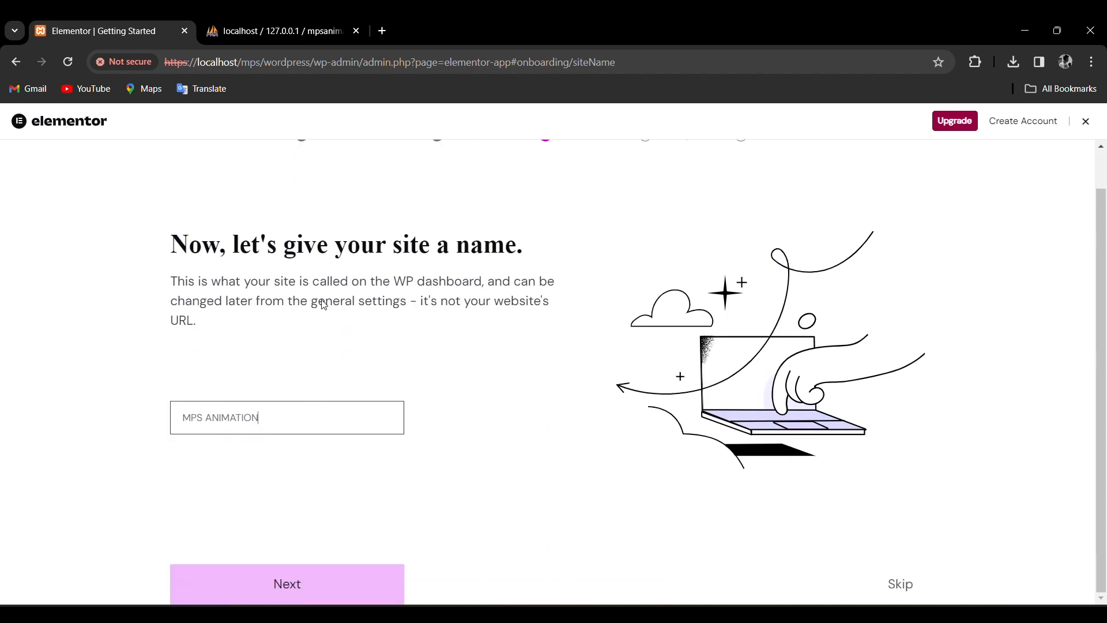
{"action": "left_click", "coordinate": [304, 594]}
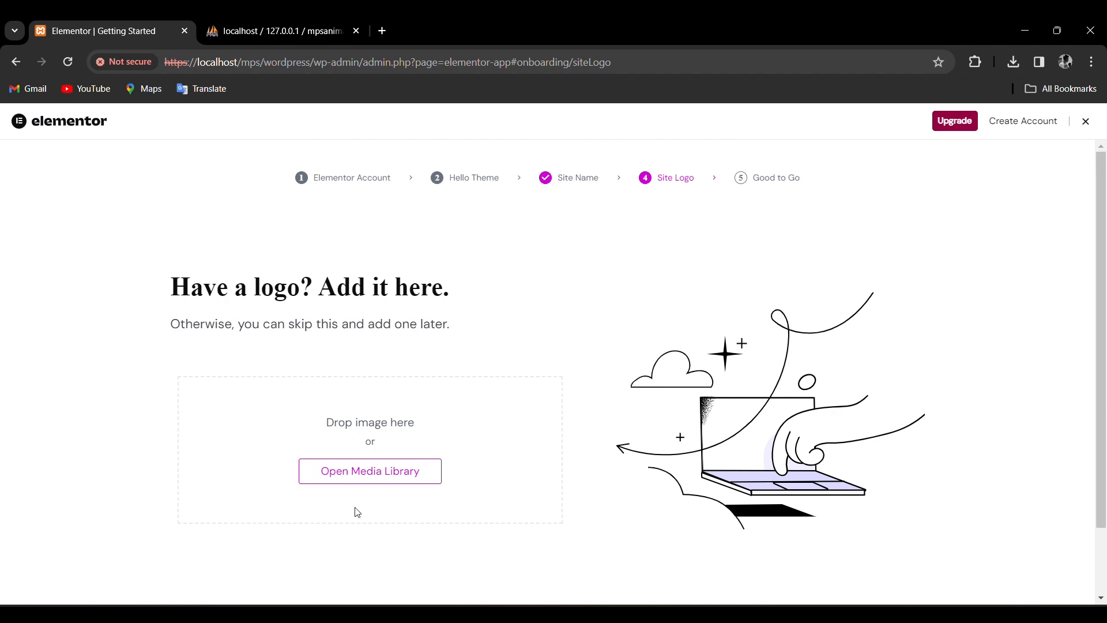
Upload the logo image as the site logo and finish the setup into the editor.
{"action": "left_click", "coordinate": [371, 481]}
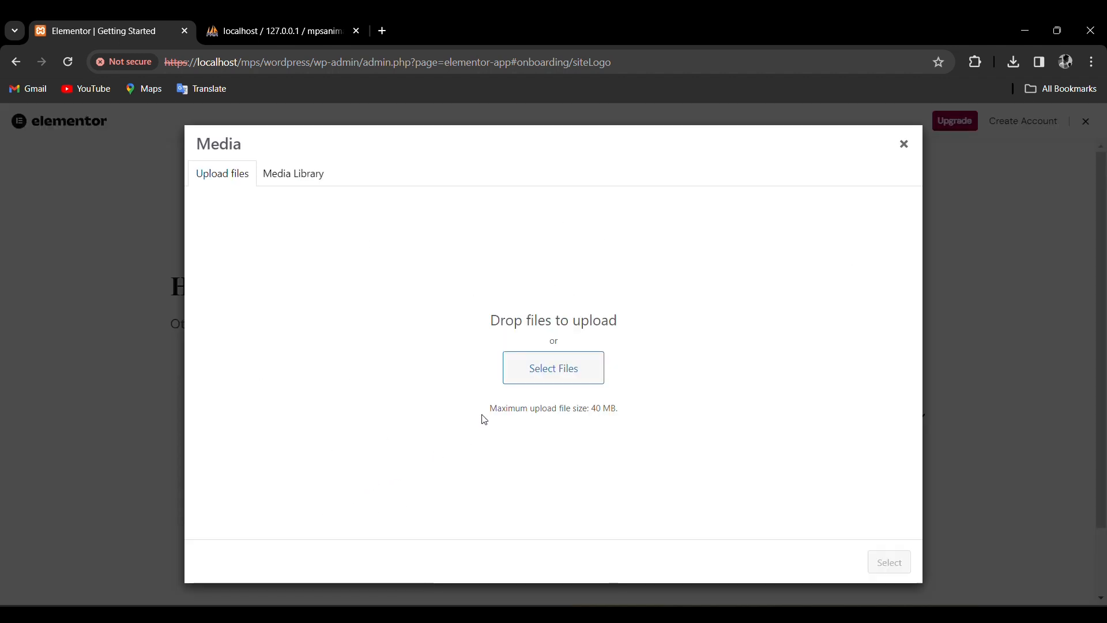
{"action": "left_click", "coordinate": [540, 375]}
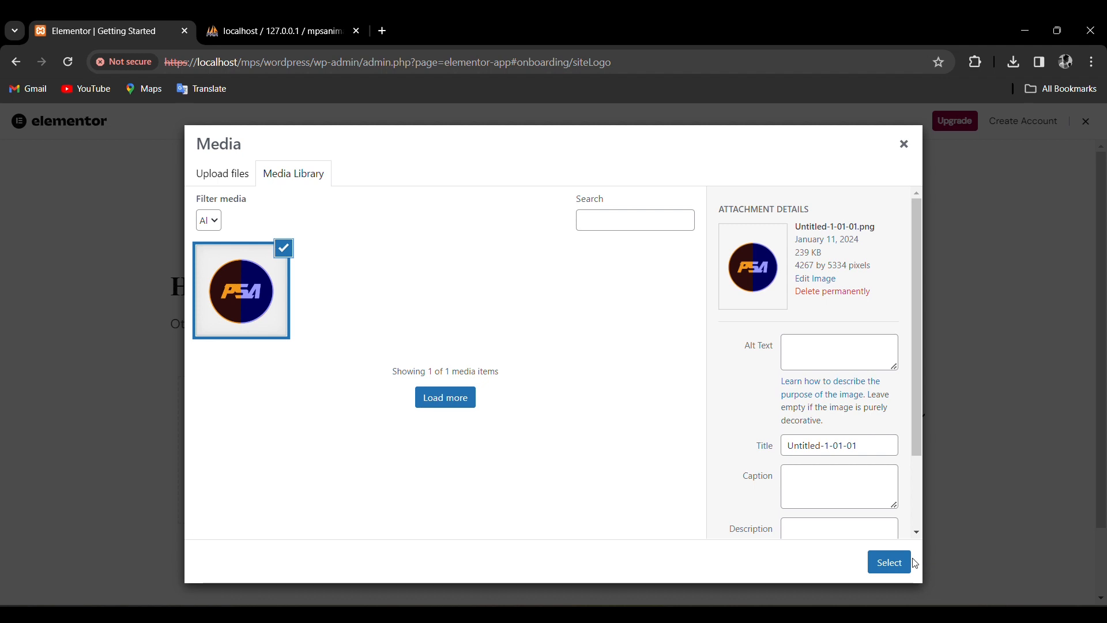
{"action": "left_click", "coordinate": [888, 561]}
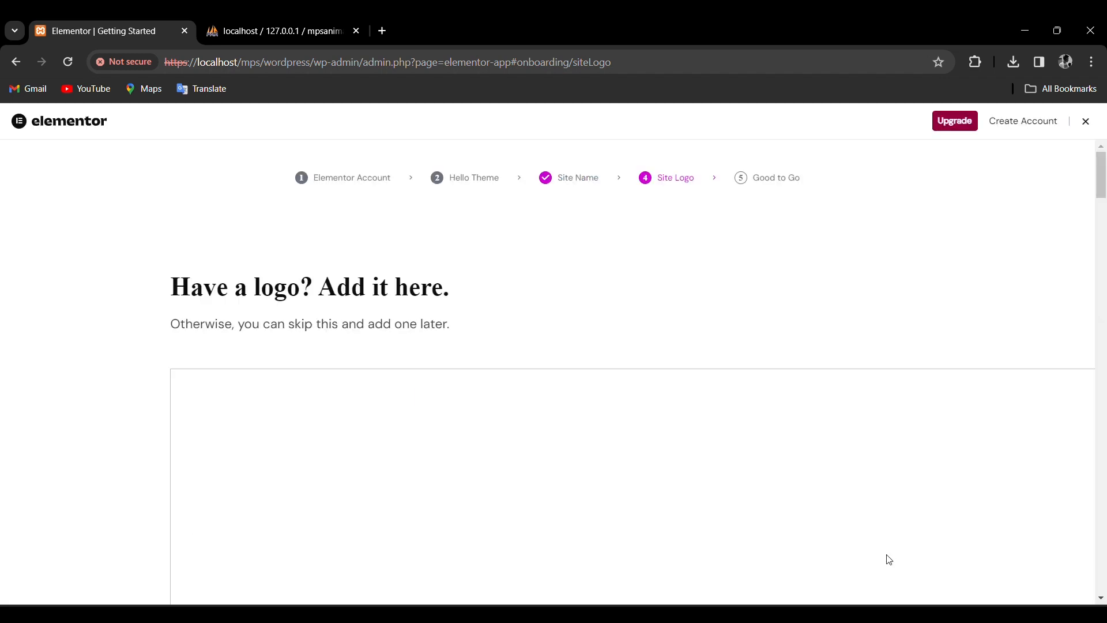
{"action": "scroll", "coordinate": [1072, 376], "scroll_direction": "down", "scroll_amount": 15}
{"action": "left_click_drag", "start_coordinate": [1058, 570], "coordinate": [1061, 609]}
{"action": "left_click", "coordinate": [346, 600]}
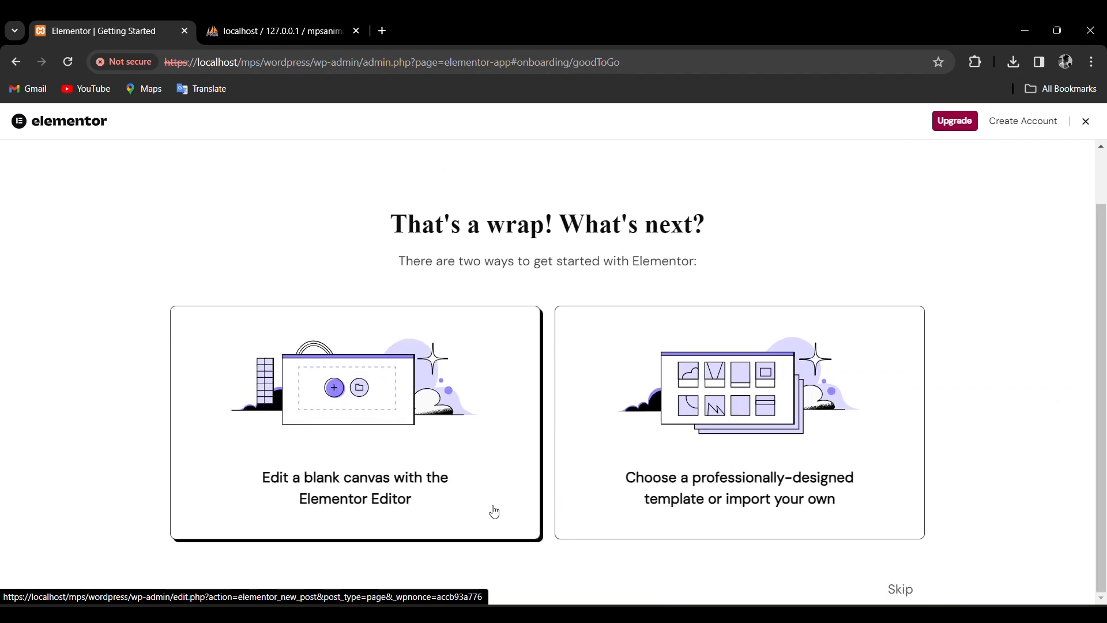
{"action": "left_click", "coordinate": [904, 591]}
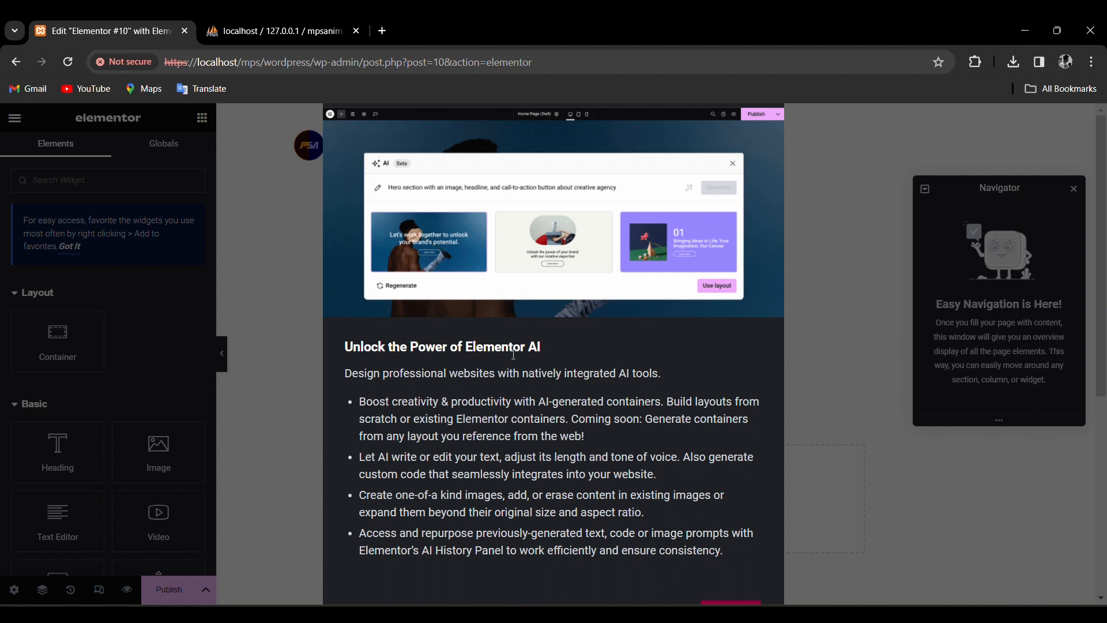
Dismiss the Elementor AI promotion and close the Navigator panel.
{"action": "left_click", "coordinate": [740, 602]}
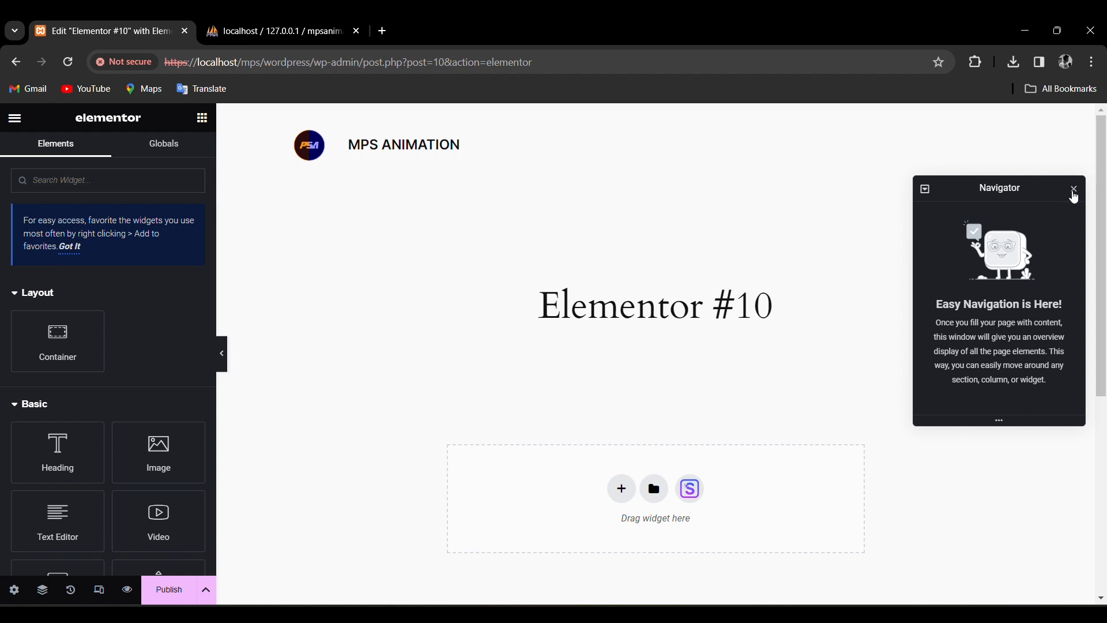
{"action": "left_click", "coordinate": [1076, 194]}
{"action": "scroll", "coordinate": [123, 423], "scroll_direction": "down", "scroll_amount": 10}
{"action": "scroll", "coordinate": [126, 424], "scroll_direction": "down", "scroll_amount": 11}
{"action": "scroll", "coordinate": [124, 422], "scroll_direction": "down", "scroll_amount": 4}
Exit the Elementor editor to This Post without saving, then return to the Dashboard.
{"action": "left_click", "coordinate": [15, 120]}
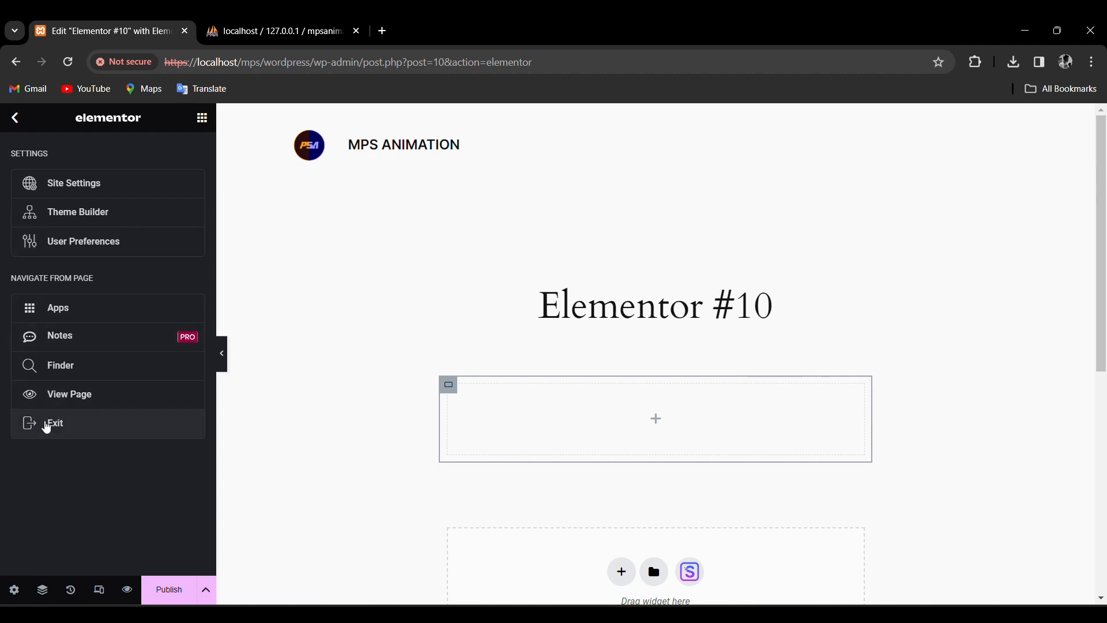
{"action": "left_click", "coordinate": [66, 437]}
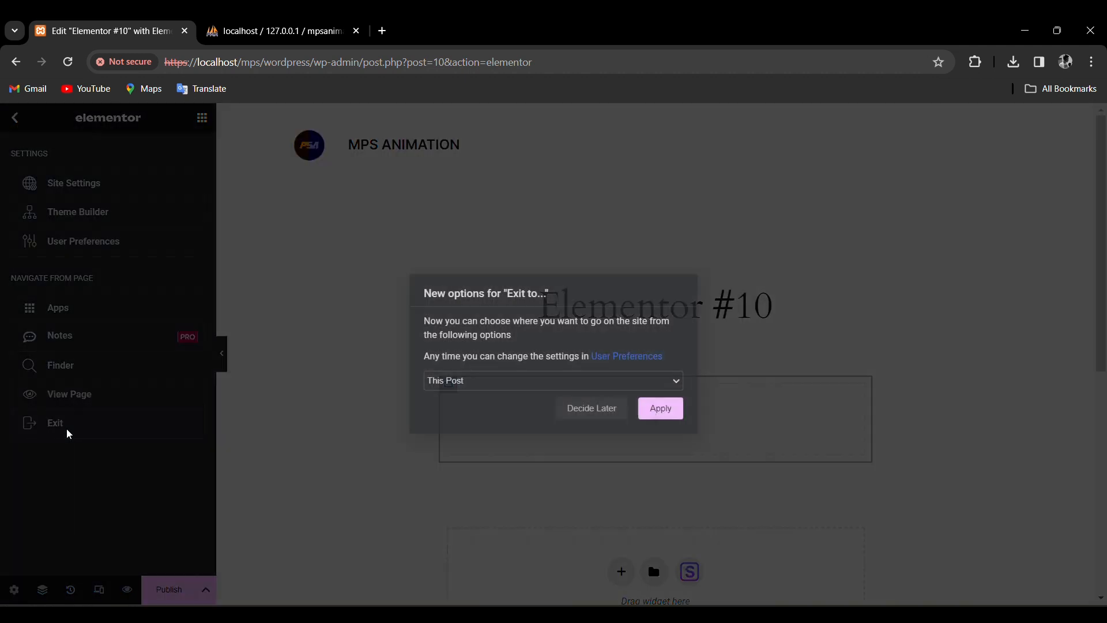
{"action": "left_click", "coordinate": [662, 408]}
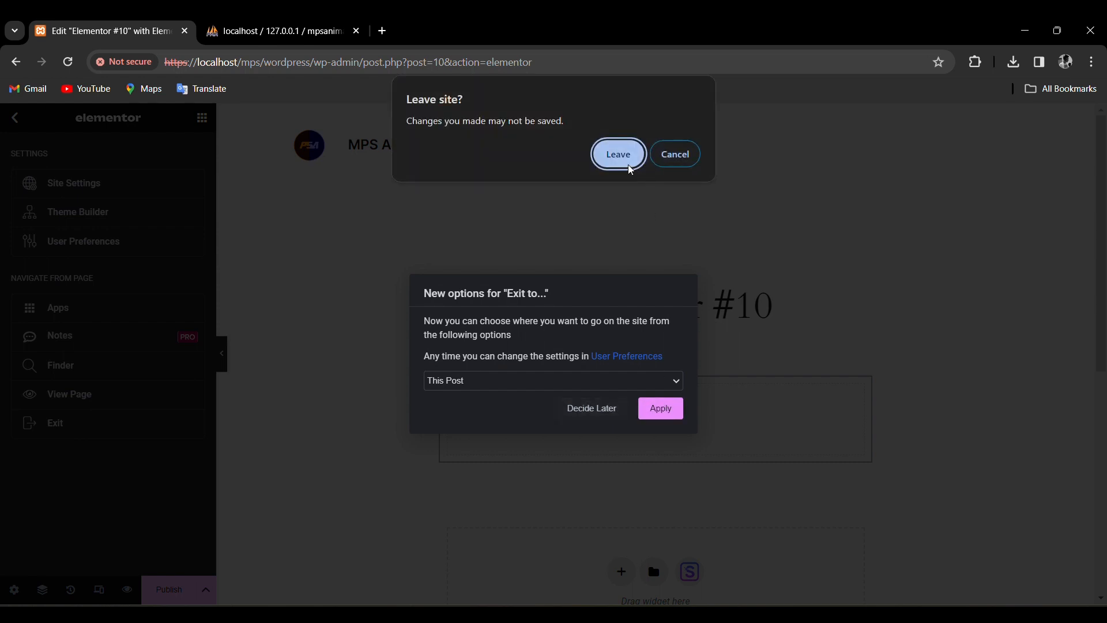
{"action": "left_click", "coordinate": [619, 155]}
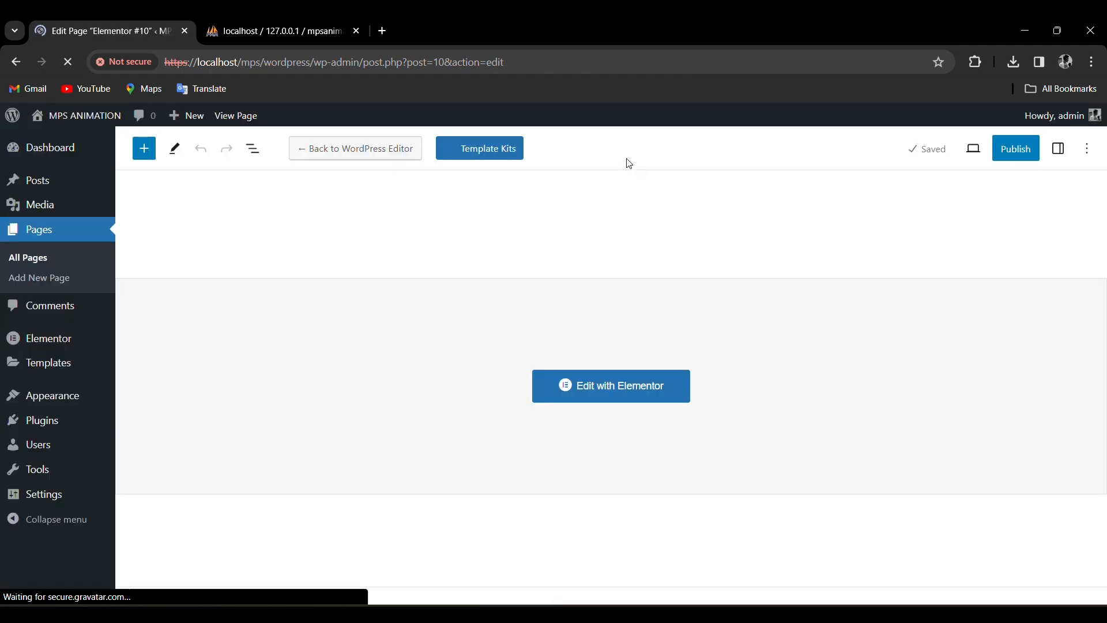
{"action": "left_click", "coordinate": [50, 151]}
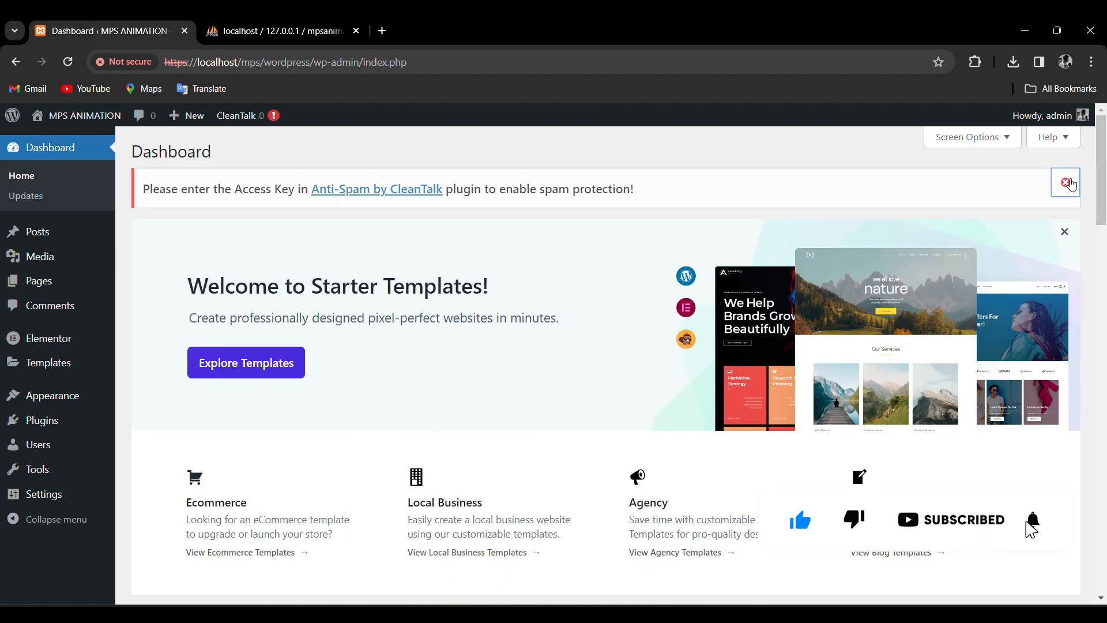
Dismiss the CleanTalk notice and open classic starter templates for Elementor.
{"action": "left_click", "coordinate": [1068, 182]}
{"action": "left_click", "coordinate": [270, 312]}
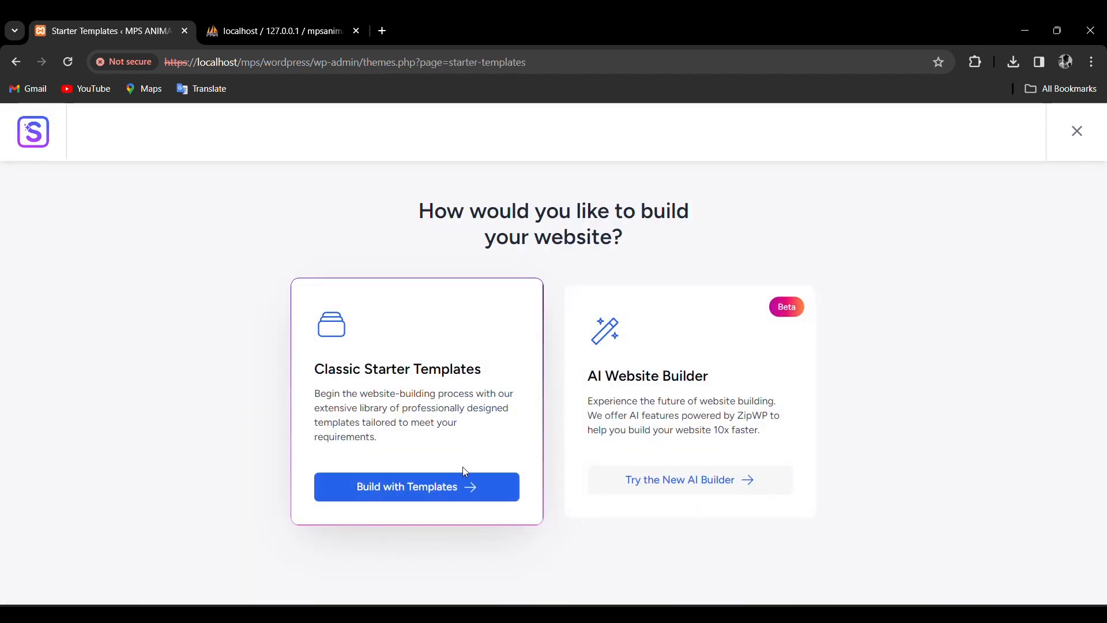
{"action": "left_click", "coordinate": [387, 497]}
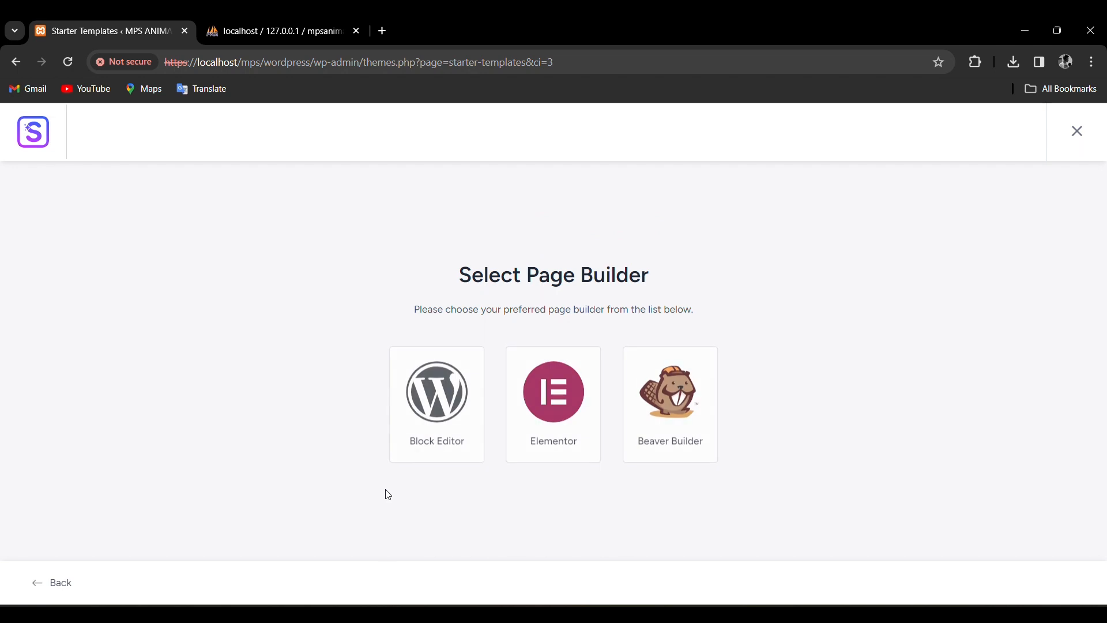
{"action": "left_click", "coordinate": [557, 404]}
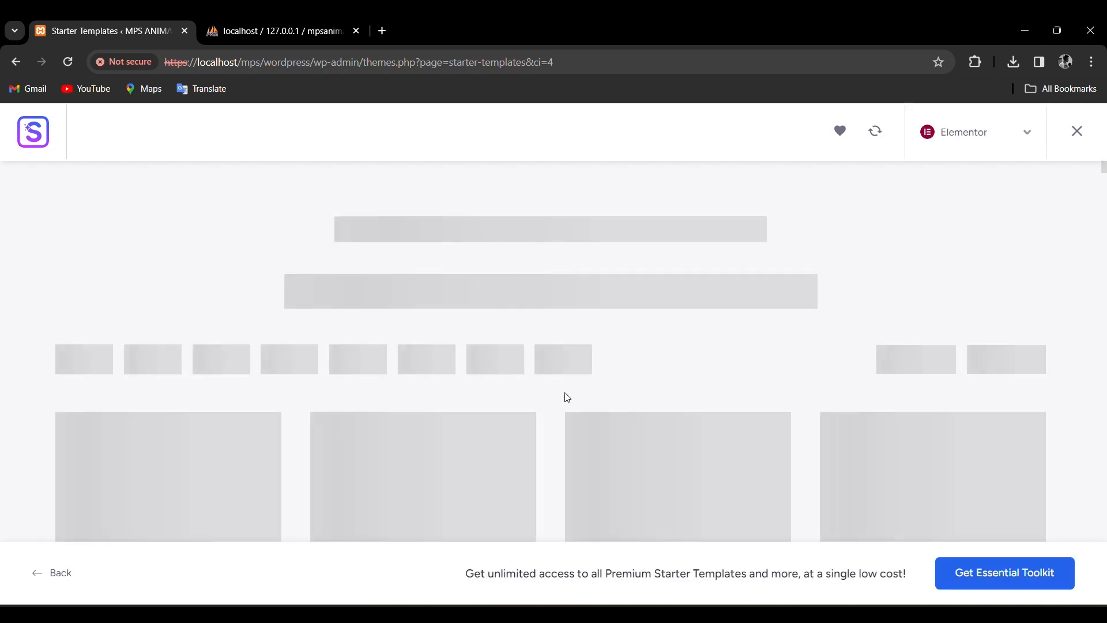
Scroll the template gallery and select the Guitarist template.
{"action": "scroll", "coordinate": [807, 276], "scroll_direction": "down", "scroll_amount": 5}
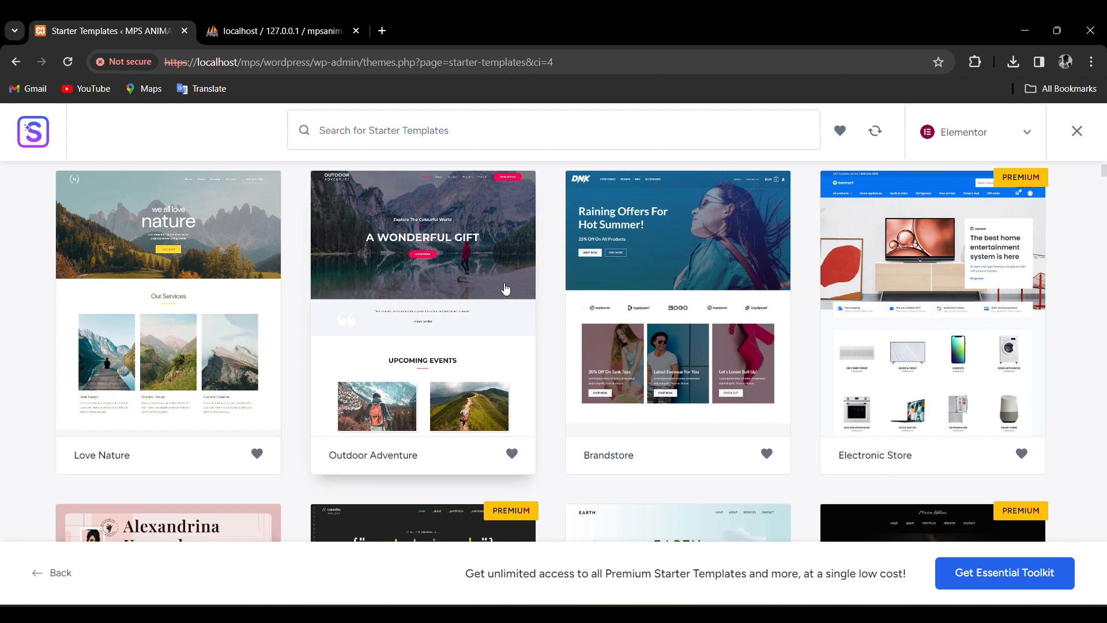
{"action": "scroll", "coordinate": [505, 289], "scroll_direction": "down", "scroll_amount": 6}
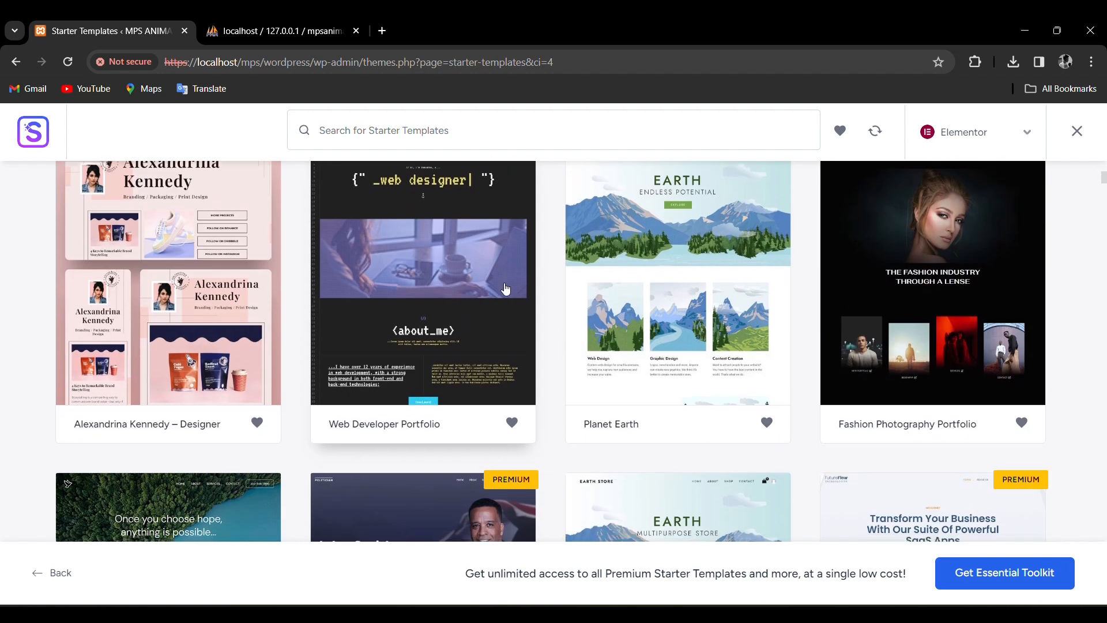
{"action": "scroll", "coordinate": [506, 289], "scroll_direction": "down", "scroll_amount": 7}
{"action": "scroll", "coordinate": [230, 468], "scroll_direction": "up", "scroll_amount": 6}
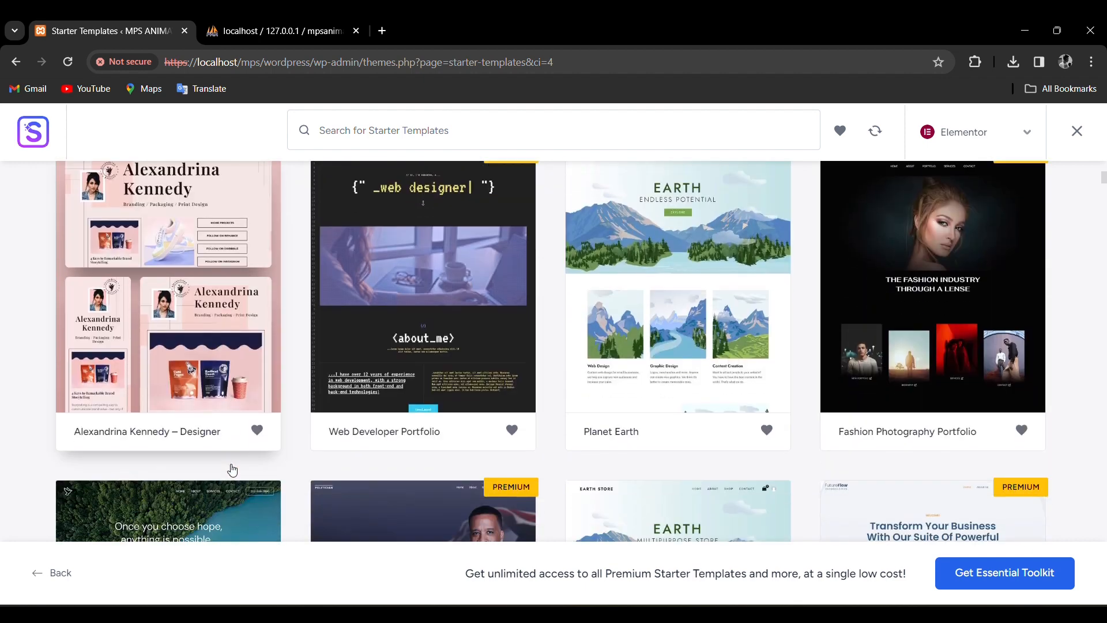
{"action": "scroll", "coordinate": [230, 467], "scroll_direction": "down", "scroll_amount": 5}
{"action": "scroll", "coordinate": [238, 463], "scroll_direction": "down", "scroll_amount": 7}
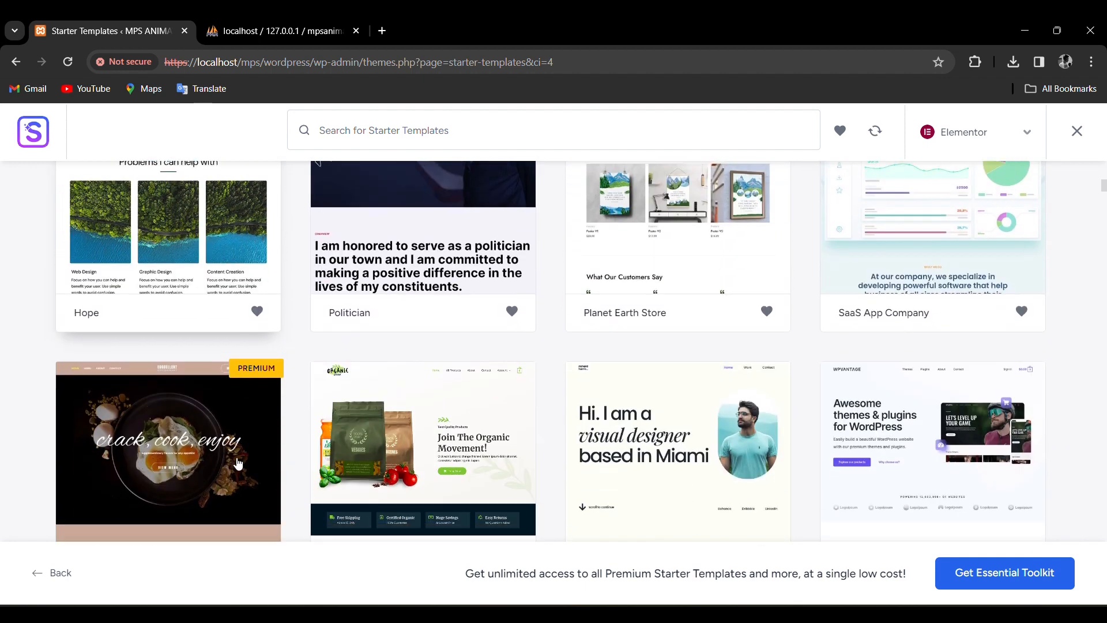
{"action": "scroll", "coordinate": [239, 463], "scroll_direction": "down", "scroll_amount": 5}
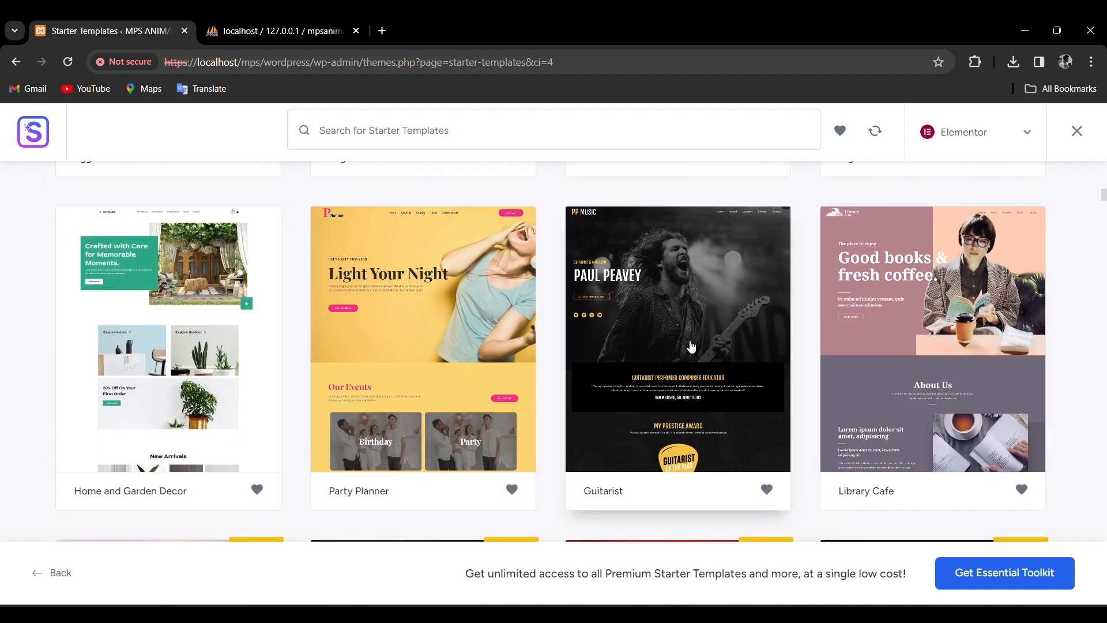
{"action": "left_click", "coordinate": [696, 343]}
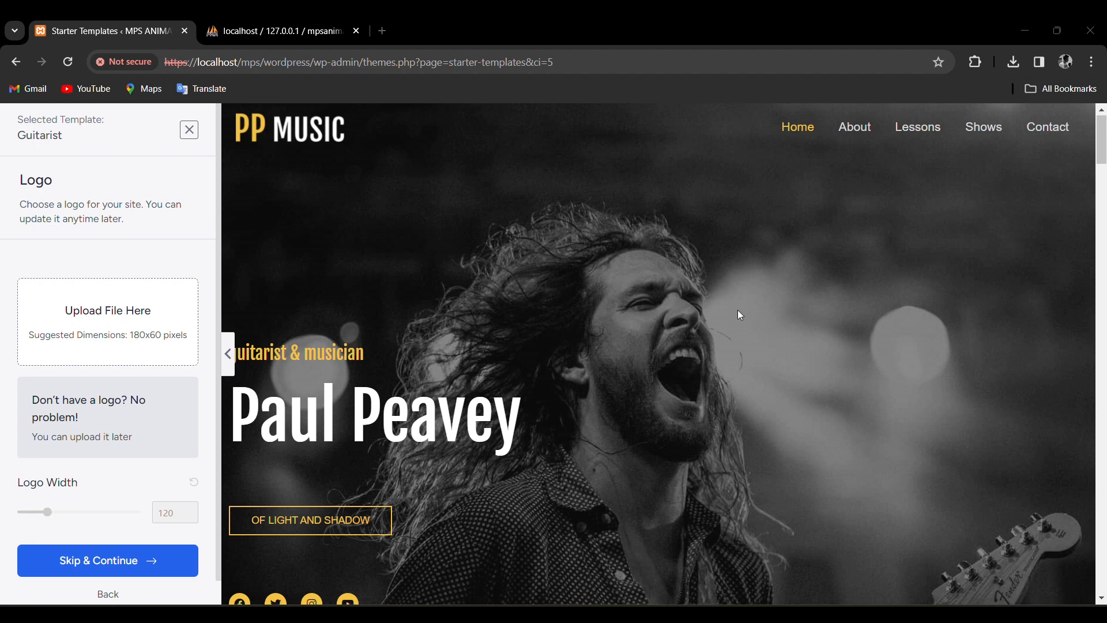
Apply the PSA logo from the media library at a logo width of 114.
{"action": "left_click", "coordinate": [108, 322]}
{"action": "left_click", "coordinate": [83, 302]}
{"action": "left_click", "coordinate": [1052, 563]}
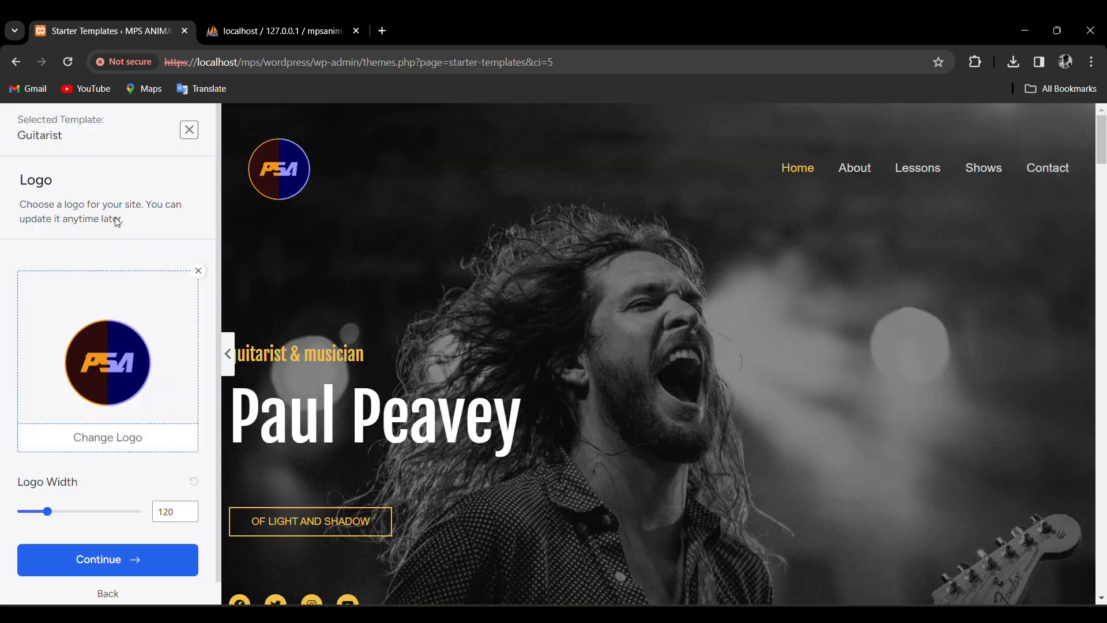
{"action": "scroll", "coordinate": [73, 505], "scroll_direction": "down", "scroll_amount": 1}
{"action": "left_click_drag", "start_coordinate": [49, 488], "coordinate": [48, 495]}
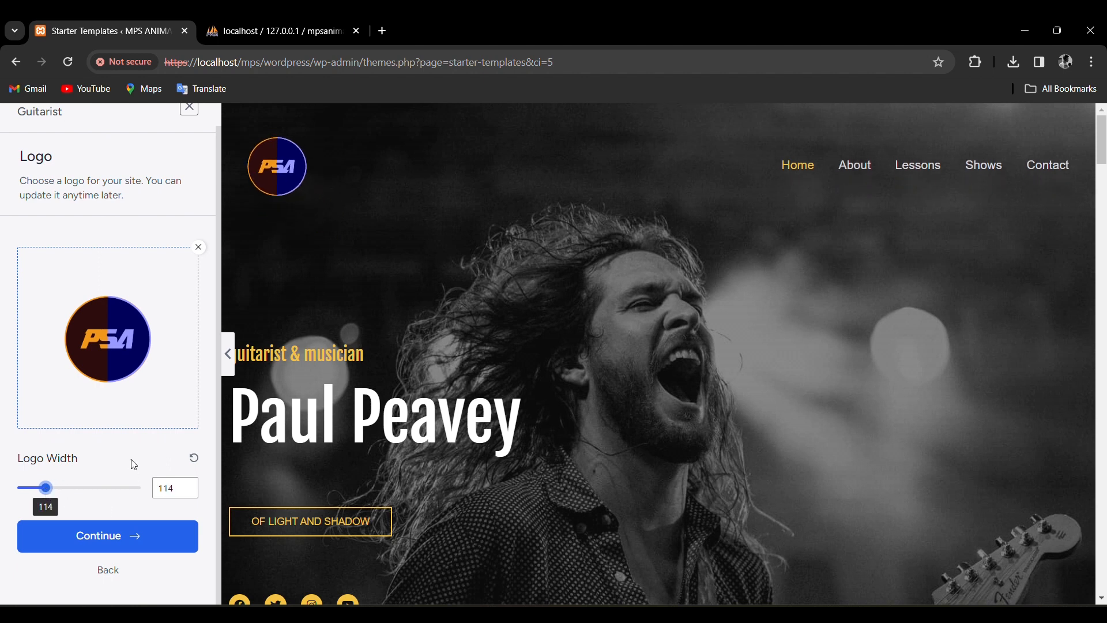
{"action": "left_click", "coordinate": [110, 547]}
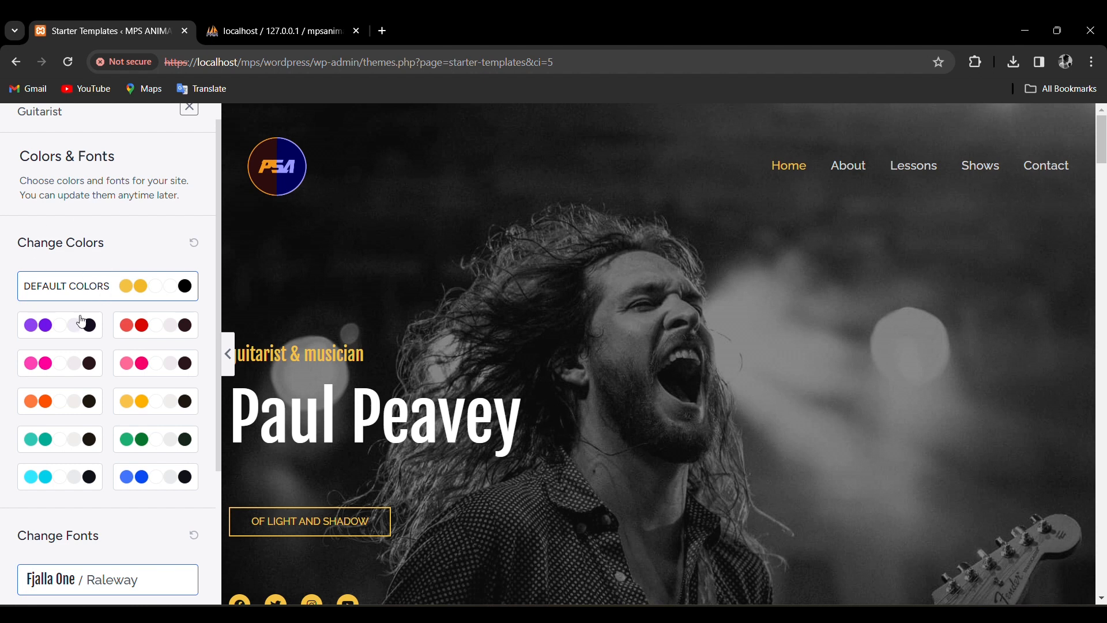
Preview the purple, red, pink, green, blue and cyan palettes, then revert to Default Colors.
{"action": "left_click", "coordinate": [75, 325]}
{"action": "left_click", "coordinate": [148, 285]}
{"action": "left_click", "coordinate": [153, 344]}
{"action": "left_click", "coordinate": [156, 369]}
{"action": "left_click", "coordinate": [151, 450]}
{"action": "left_click", "coordinate": [142, 483]}
{"action": "left_click", "coordinate": [75, 484]}
{"action": "left_click", "coordinate": [66, 376]}
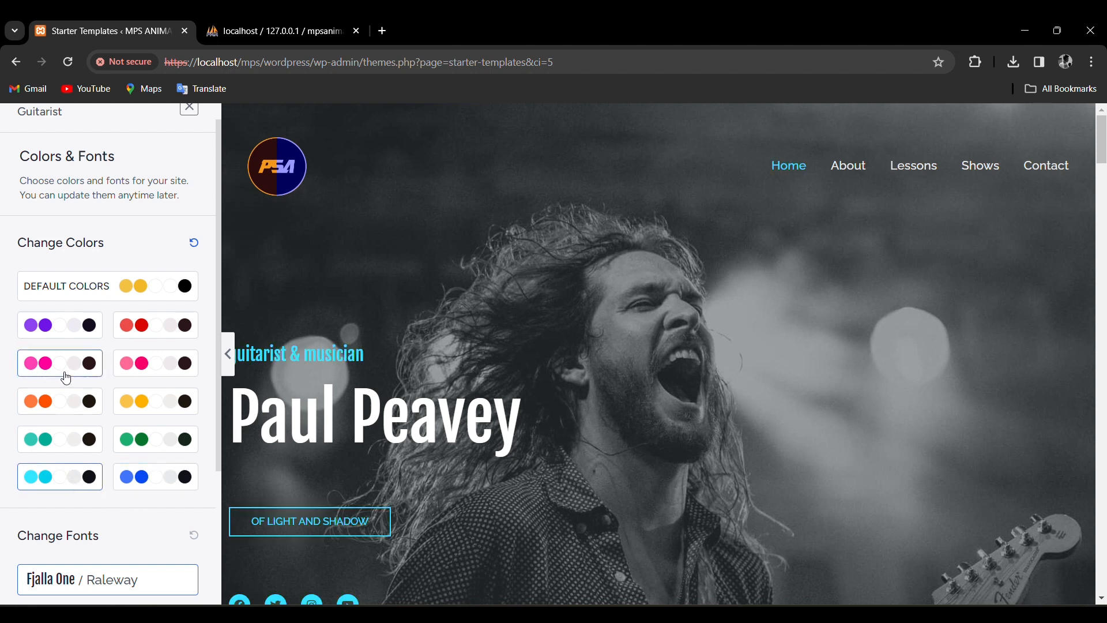
{"action": "left_click", "coordinate": [63, 326]}
{"action": "left_click", "coordinate": [133, 288]}
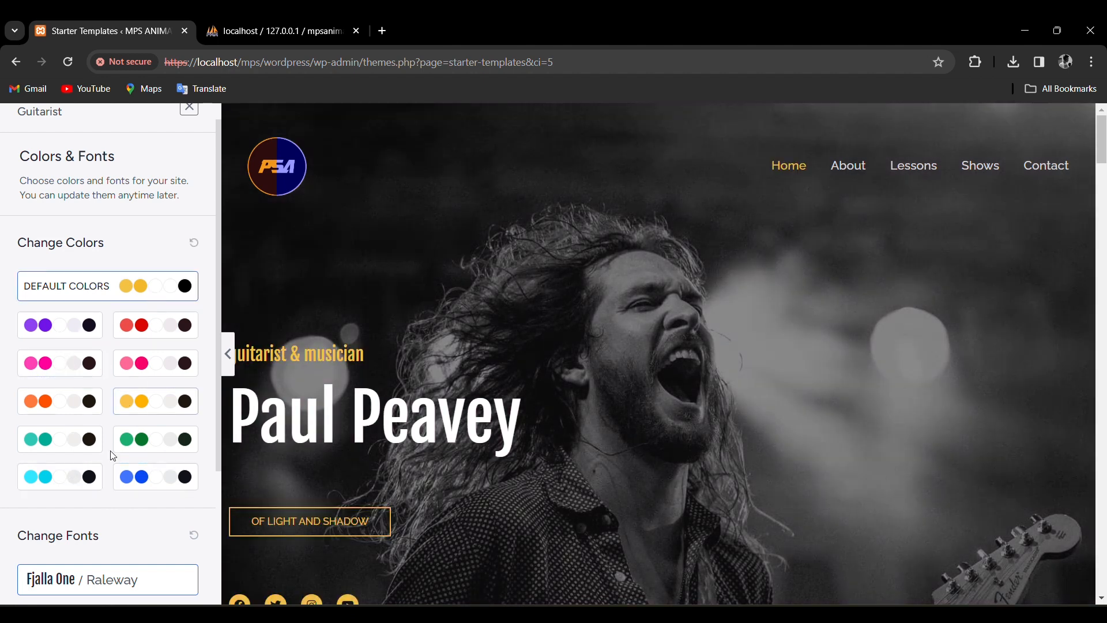
Try several font pairings and settle on Playfair Display / Source Sans Pro.
{"action": "scroll", "coordinate": [125, 408], "scroll_direction": "down", "scroll_amount": 3}
{"action": "left_click", "coordinate": [36, 437]}
{"action": "left_click", "coordinate": [82, 437]}
{"action": "left_click", "coordinate": [131, 440]}
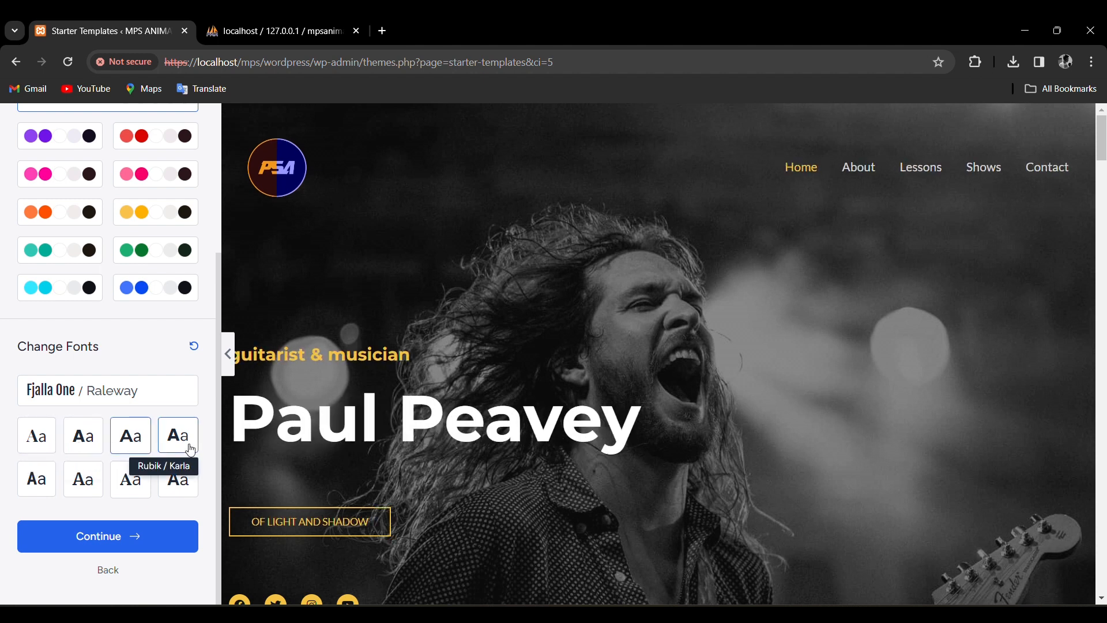
{"action": "left_click", "coordinate": [133, 484]}
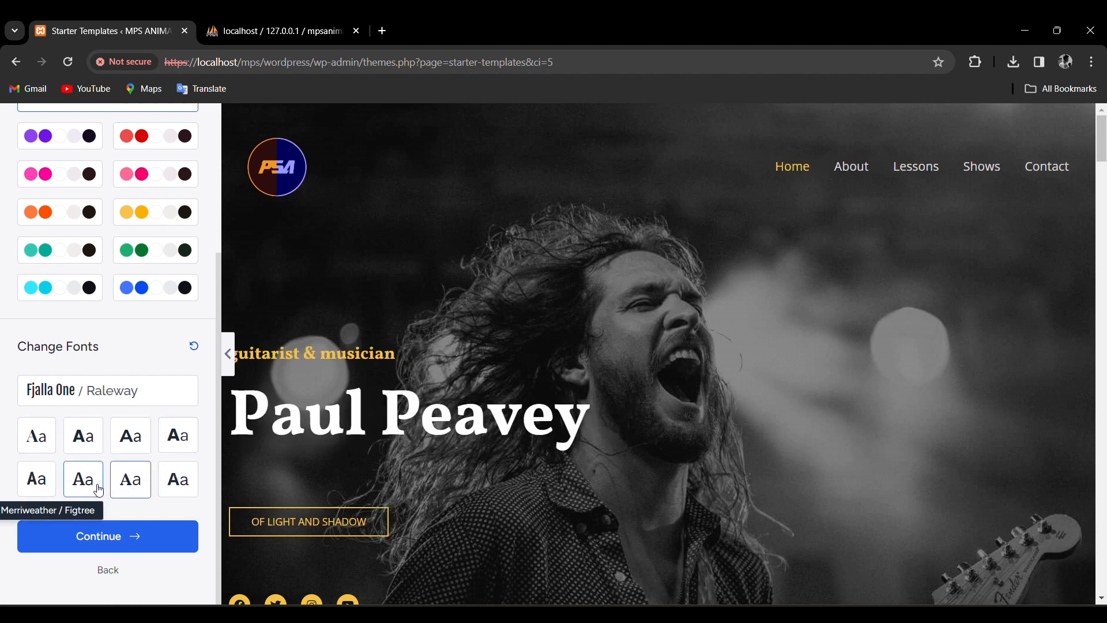
{"action": "left_click", "coordinate": [82, 479]}
{"action": "left_click", "coordinate": [35, 478]}
{"action": "left_click", "coordinate": [178, 437]}
{"action": "left_click", "coordinate": [131, 437]}
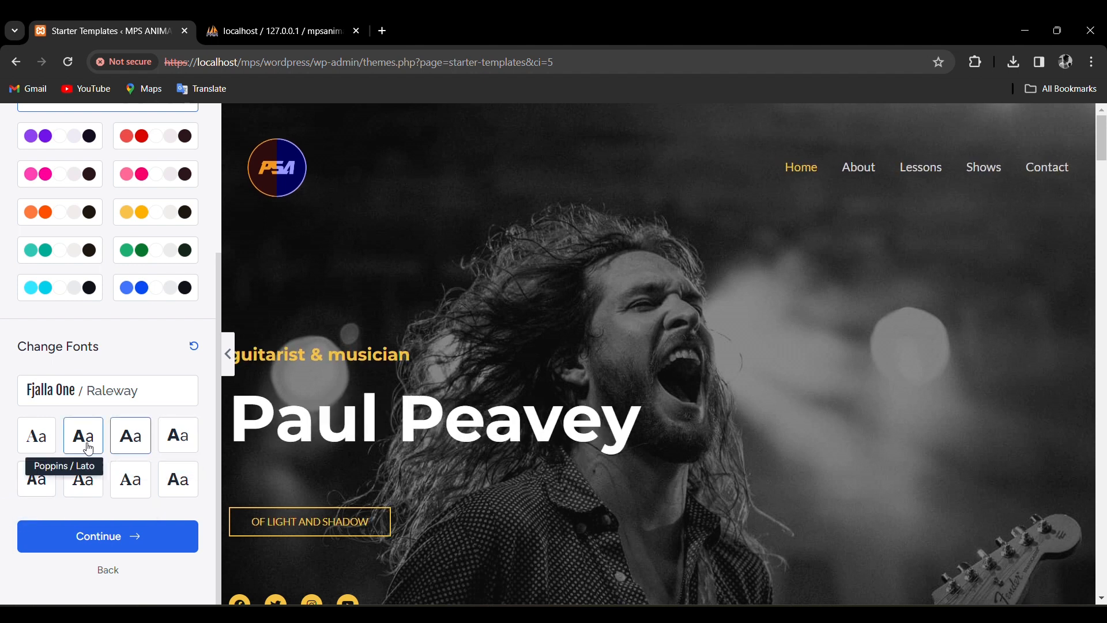
{"action": "left_click", "coordinate": [36, 439]}
{"action": "left_click", "coordinate": [177, 483]}
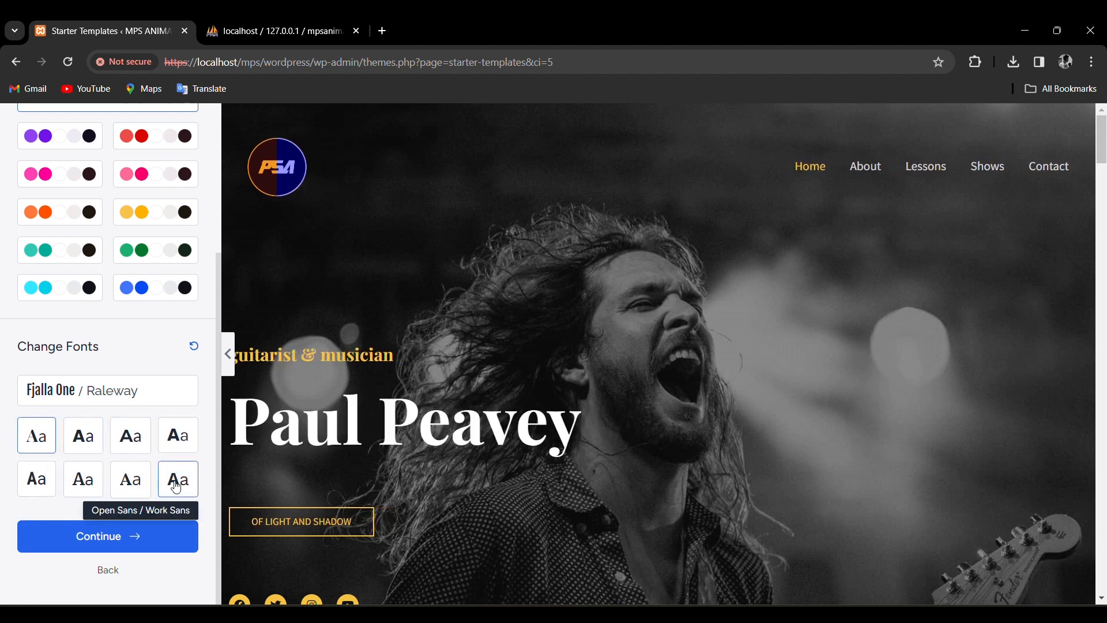
{"action": "left_click", "coordinate": [38, 436]}
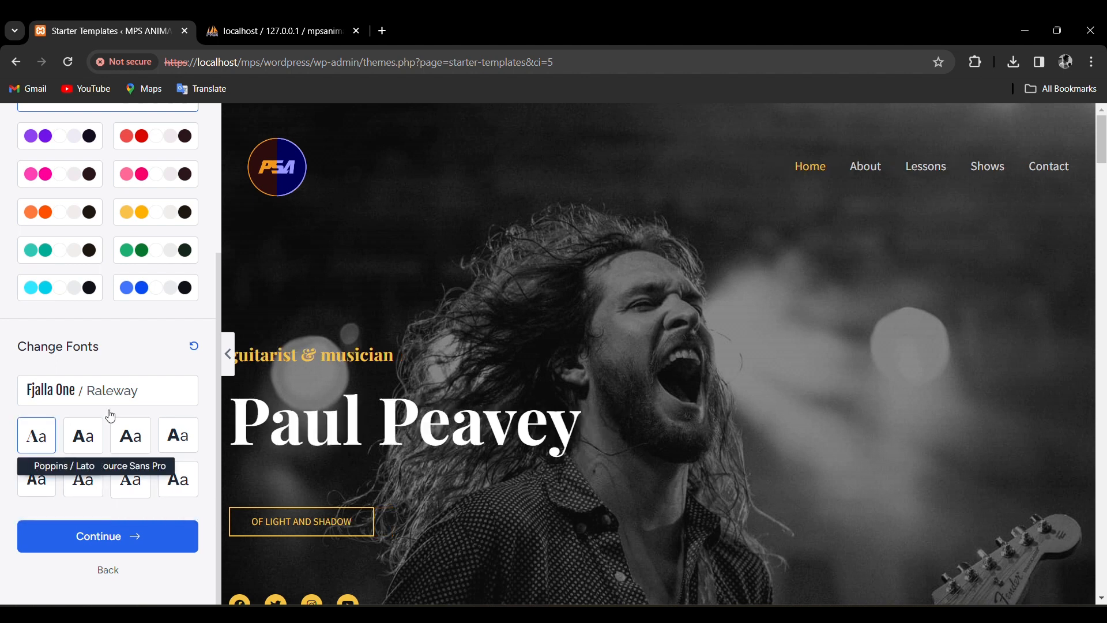
{"action": "left_click", "coordinate": [139, 536]}
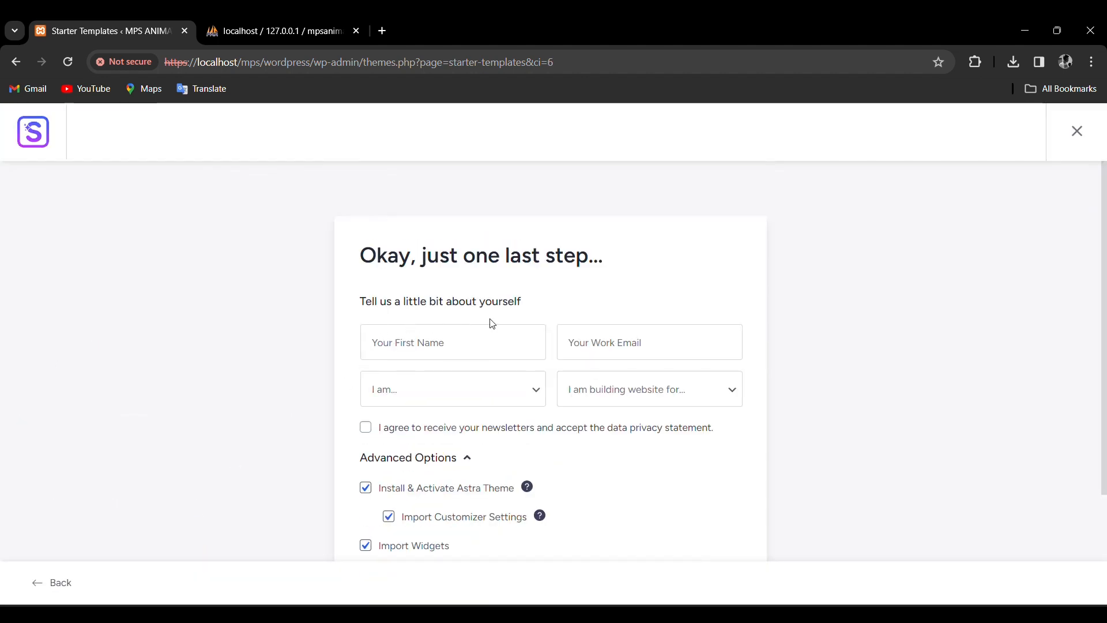
Fill in the first name and work email from saved details.
{"action": "scroll", "coordinate": [687, 484], "scroll_direction": "down", "scroll_amount": 3}
{"action": "scroll", "coordinate": [691, 454], "scroll_direction": "up", "scroll_amount": 3}
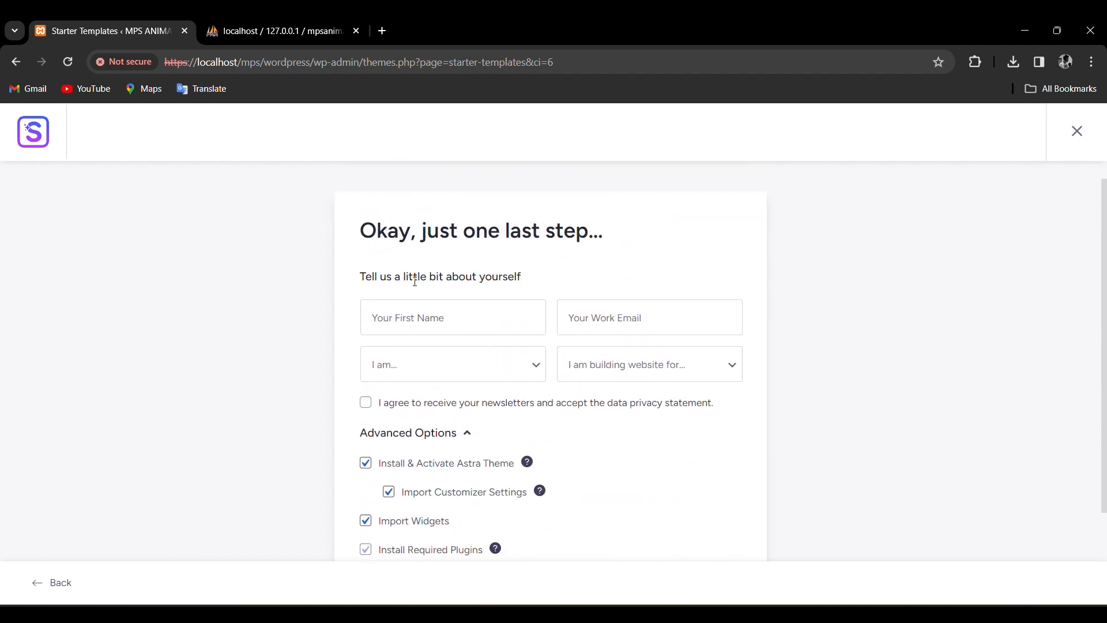
{"action": "left_click", "coordinate": [422, 314]}
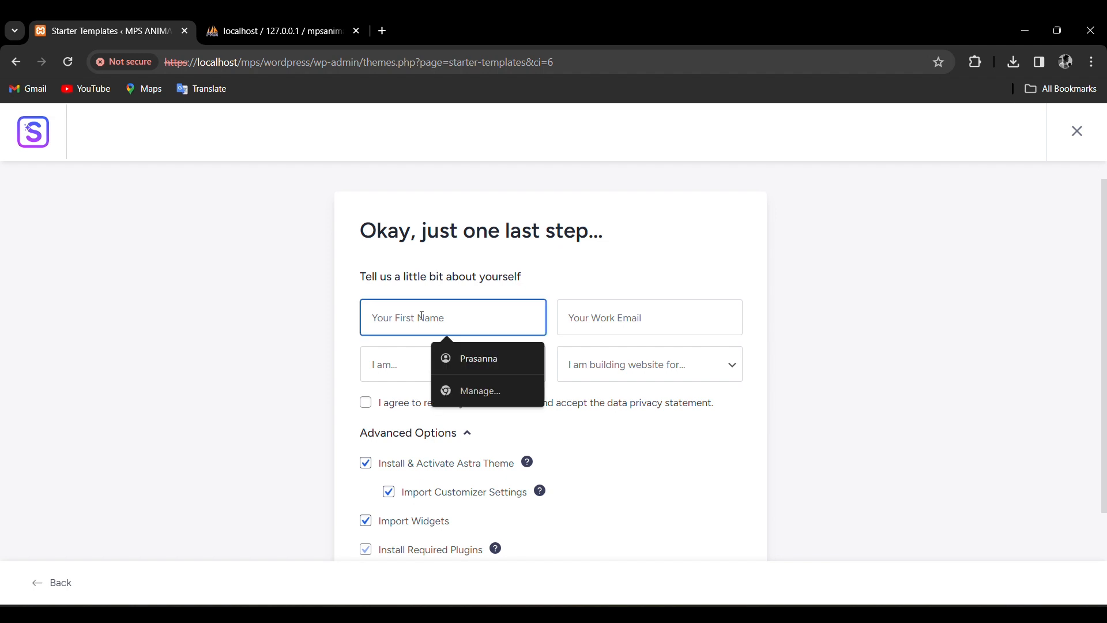
{"action": "left_click", "coordinate": [494, 357]}
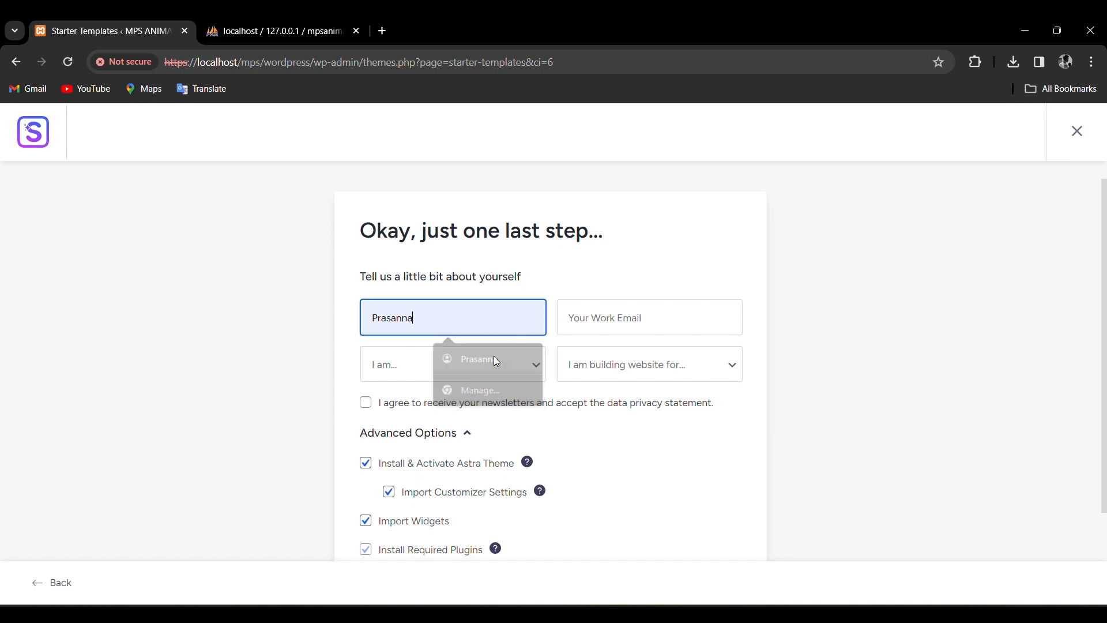
{"action": "left_click", "coordinate": [631, 322]}
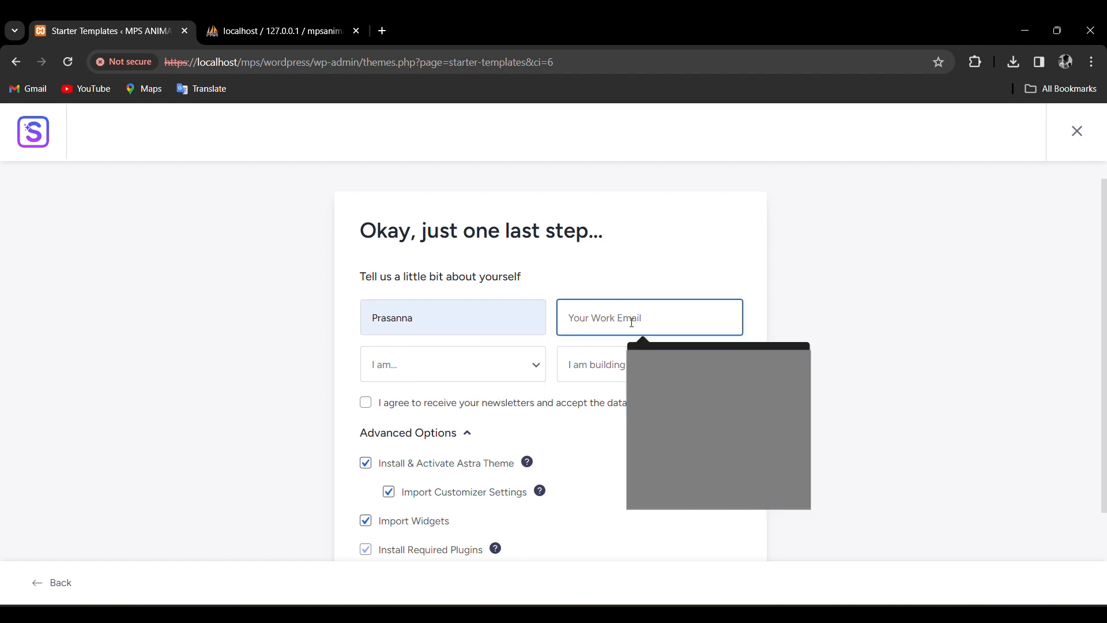
{"action": "left_click", "coordinate": [655, 385]}
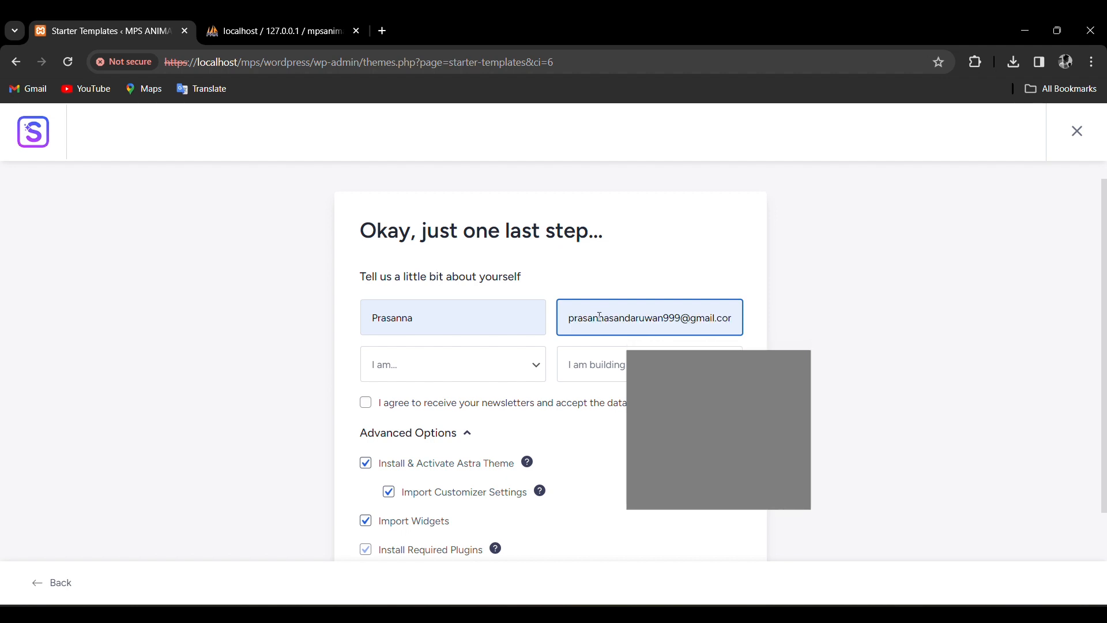
Choose Expert and Myself/My Company, accept the newsletter terms, and submit to build the site.
{"action": "left_click", "coordinate": [537, 367]}
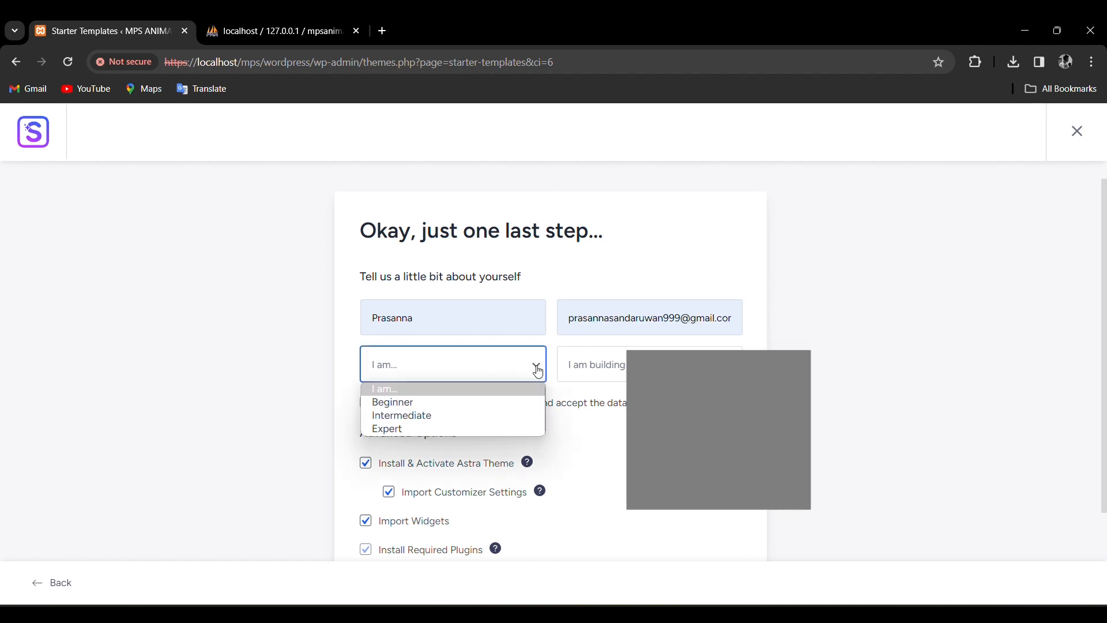
{"action": "left_click", "coordinate": [398, 429]}
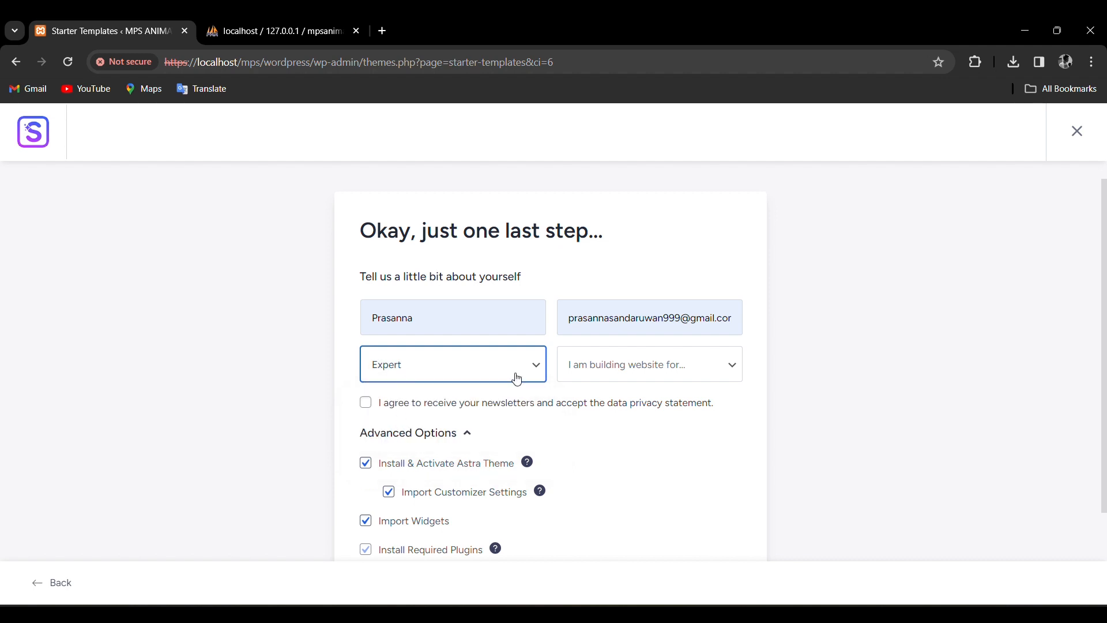
{"action": "left_click", "coordinate": [713, 368]}
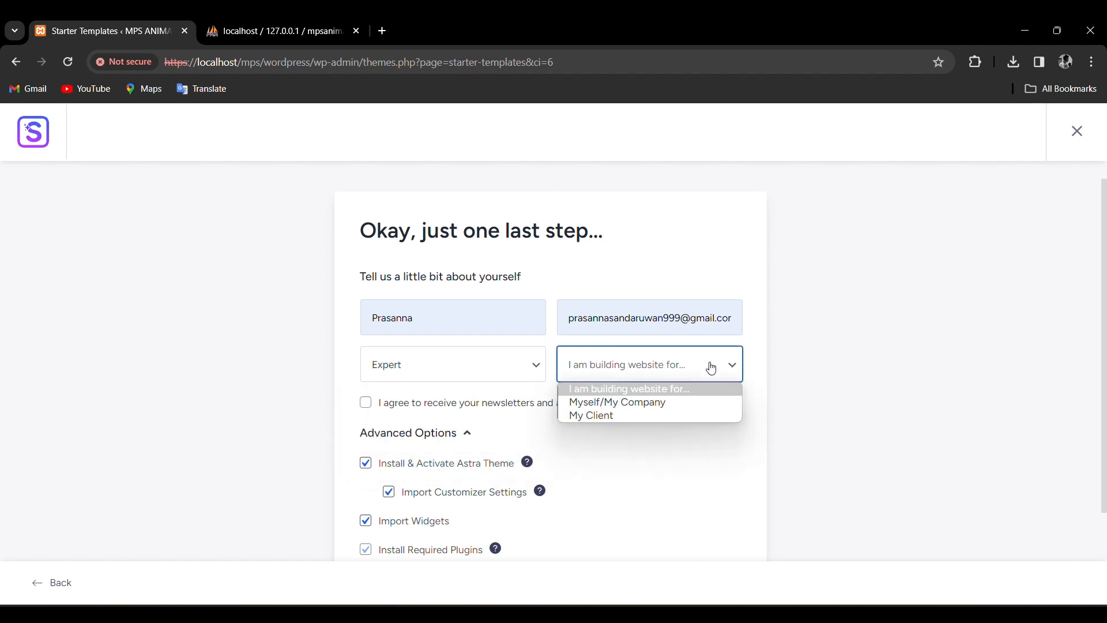
{"action": "left_click", "coordinate": [611, 407]}
{"action": "scroll", "coordinate": [423, 377], "scroll_direction": "down", "scroll_amount": 1}
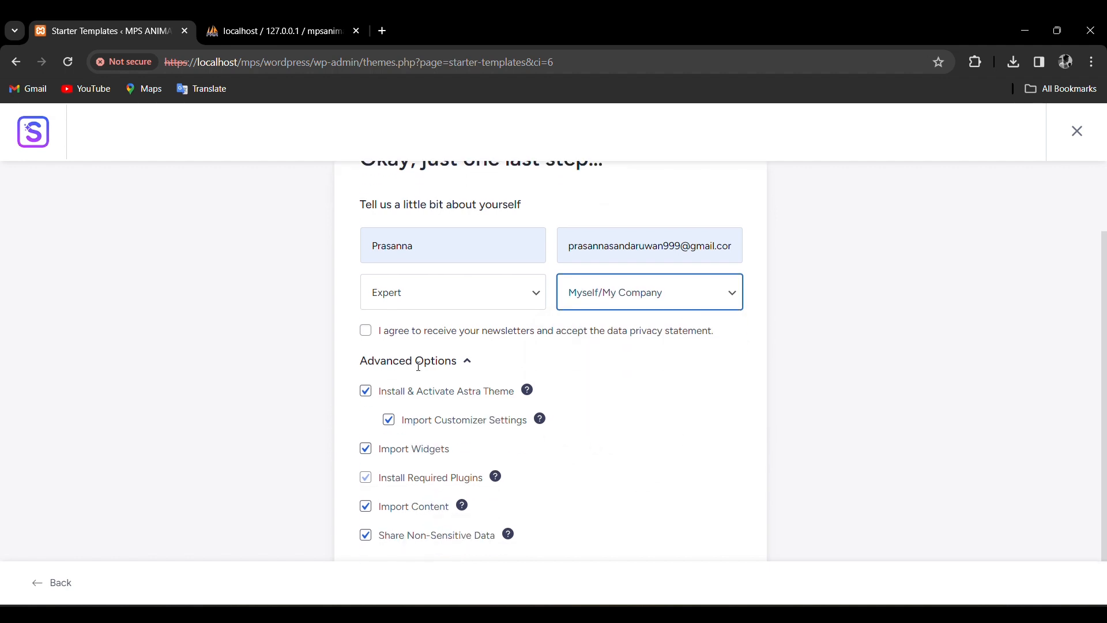
{"action": "left_click", "coordinate": [365, 332]}
{"action": "scroll", "coordinate": [577, 358], "scroll_direction": "down", "scroll_amount": 1}
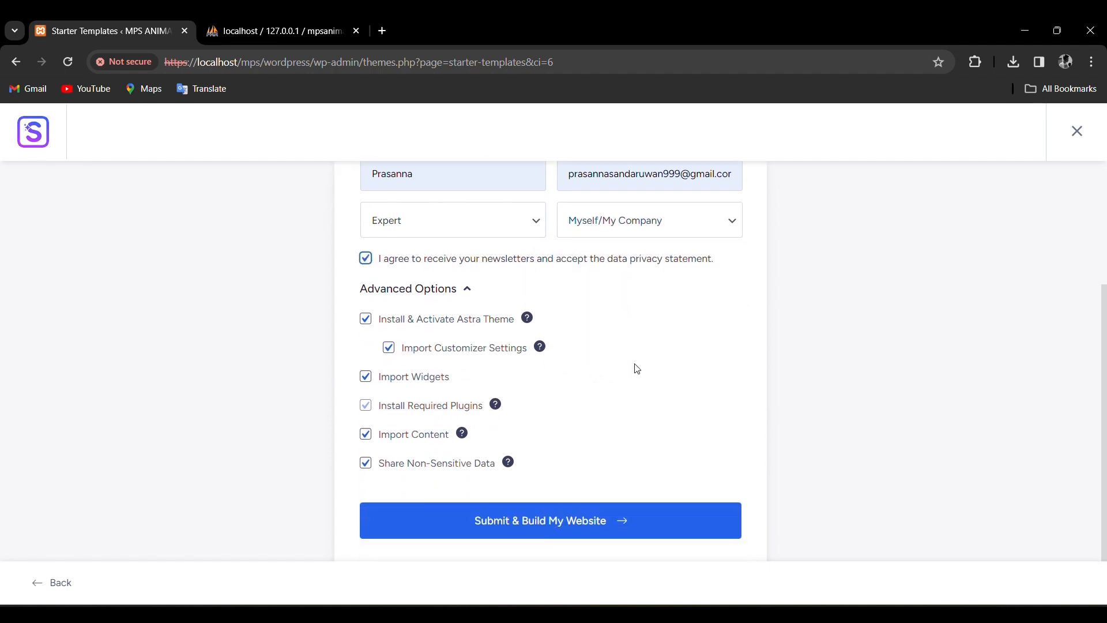
{"action": "left_click", "coordinate": [584, 535]}
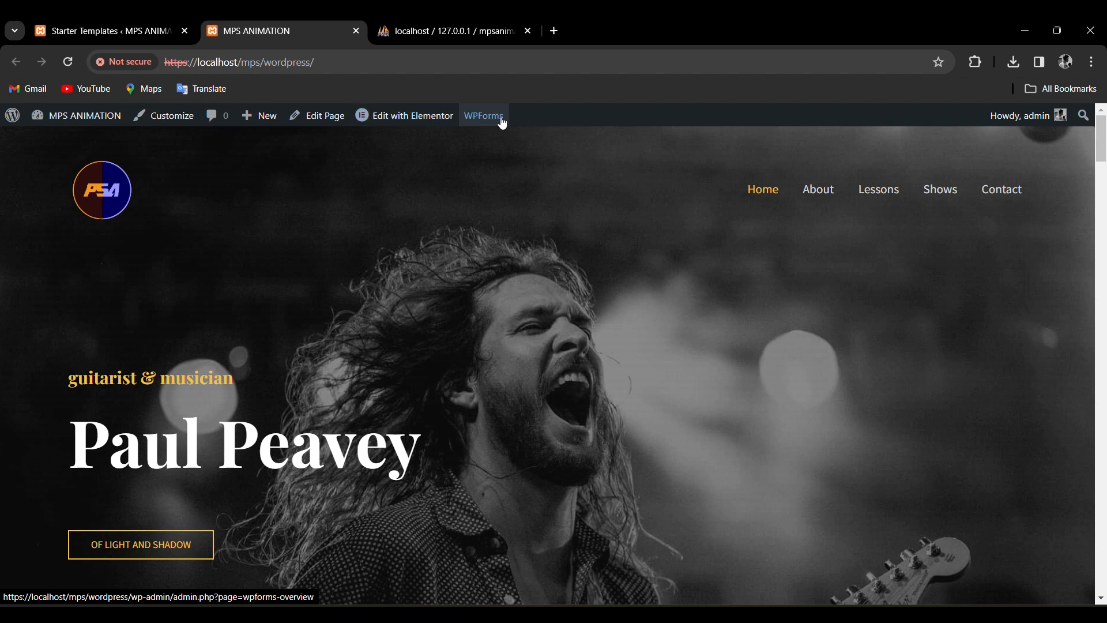
Launch Elementor on the Home page from the admin bar's Edit with Elementor link.
{"action": "mouse_move", "coordinate": [391, 124]}
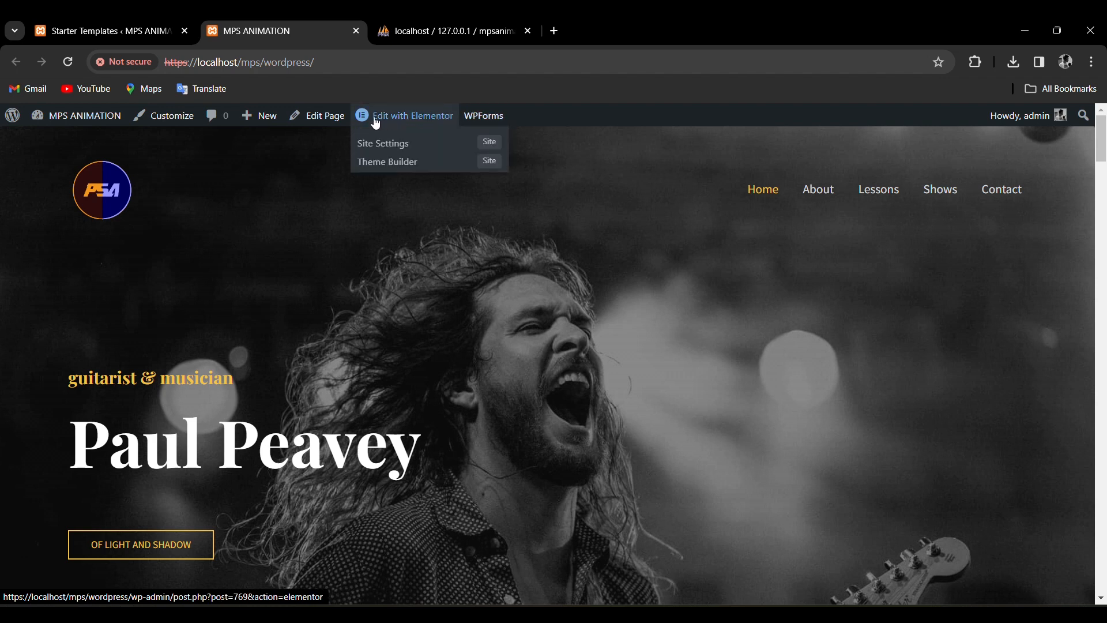
{"action": "left_click", "coordinate": [408, 121]}
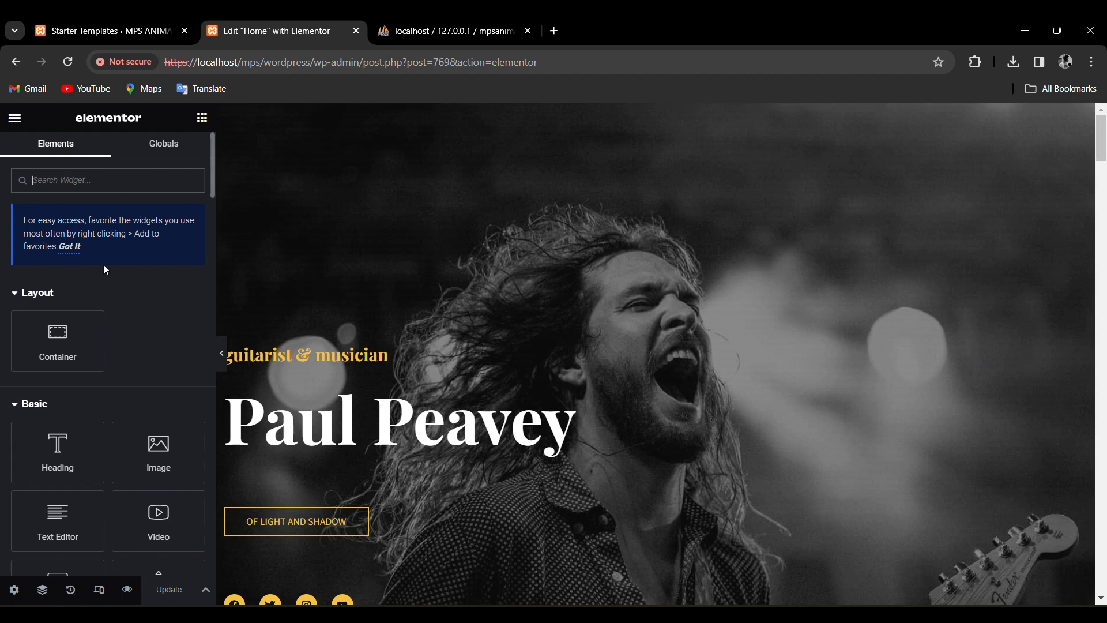
Change the main hero heading from 'Paul Peavey' to 'MPS ANIMATION'.
{"action": "scroll", "coordinate": [157, 377], "scroll_direction": "down", "scroll_amount": 2}
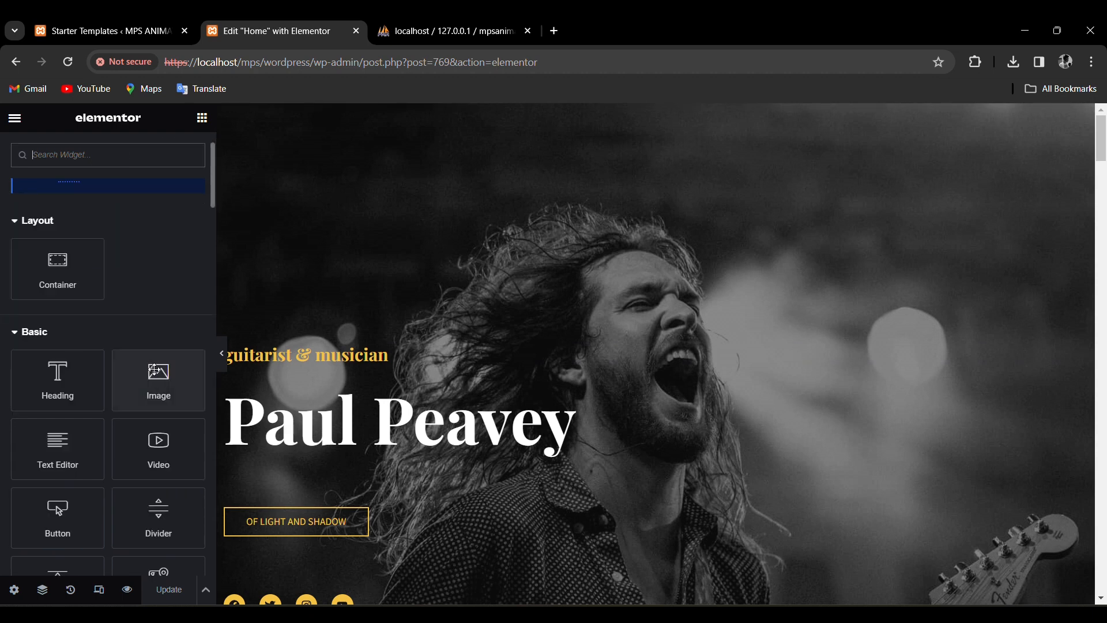
{"action": "left_click", "coordinate": [354, 424]}
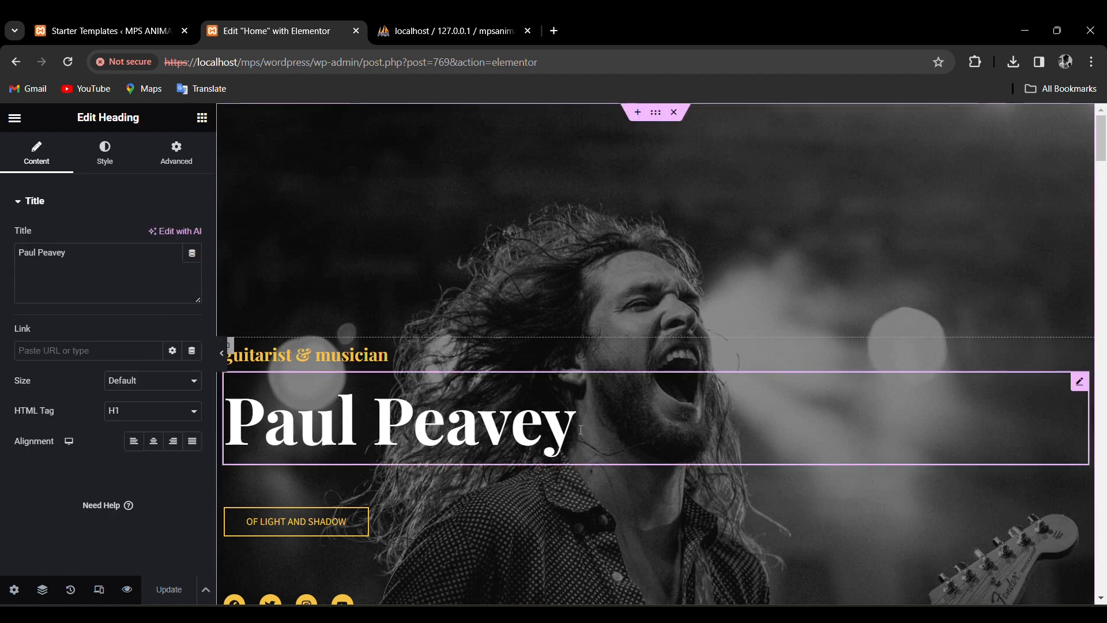
{"action": "key", "text": "BackSpace"}
{"action": "key", "text": "BackSpace"}
{"action": "key", "text": "BackSpace"}
{"action": "key", "text": "BackSpace"}
{"action": "key", "text": "BackSpace"}
{"action": "key", "text": "BackSpace"}
{"action": "key", "text": "BackSpace"}
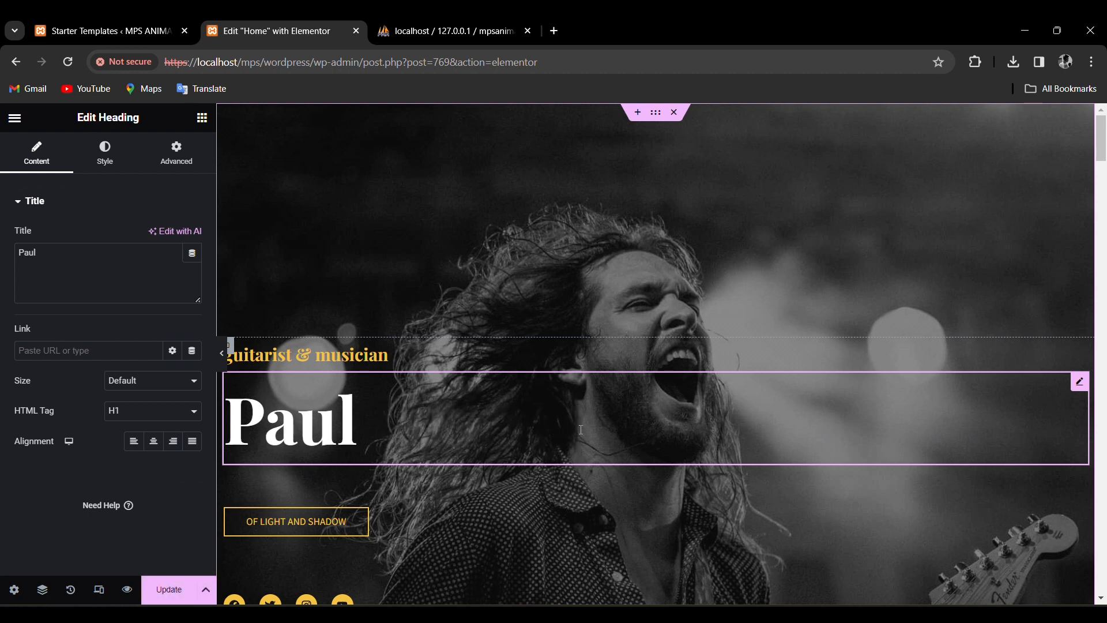
{"action": "key", "text": "BackSpace"}
{"action": "key", "text": "BackSpace"}
{"action": "key", "text": "BackSpace"}
{"action": "key", "text": "BackSpace"}
{"action": "type", "text": "M"}
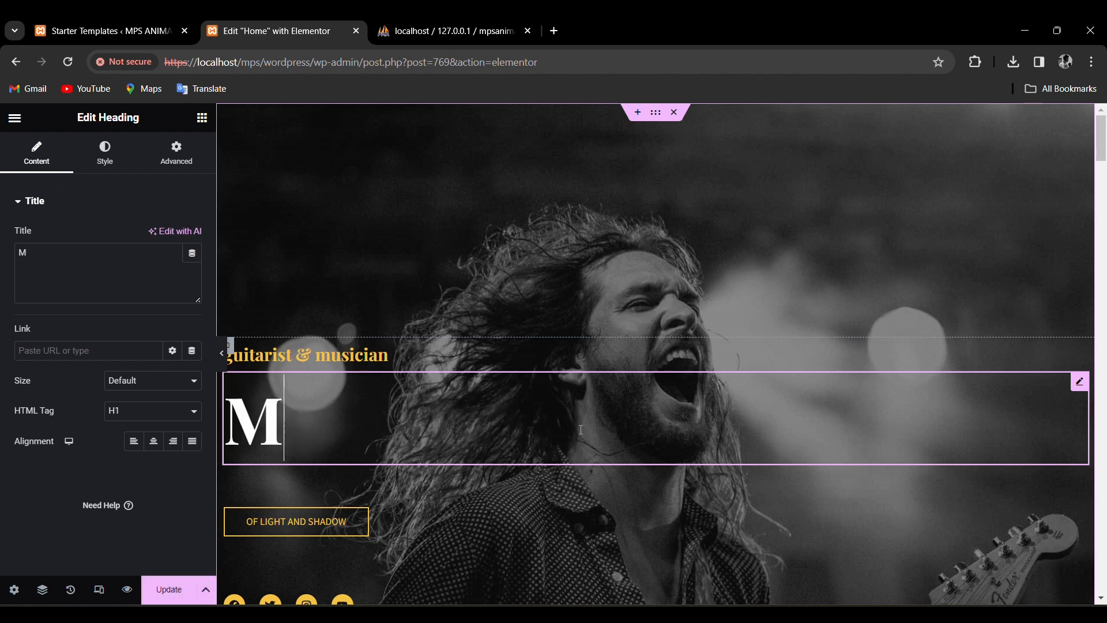
{"action": "type", "text": "PS"}
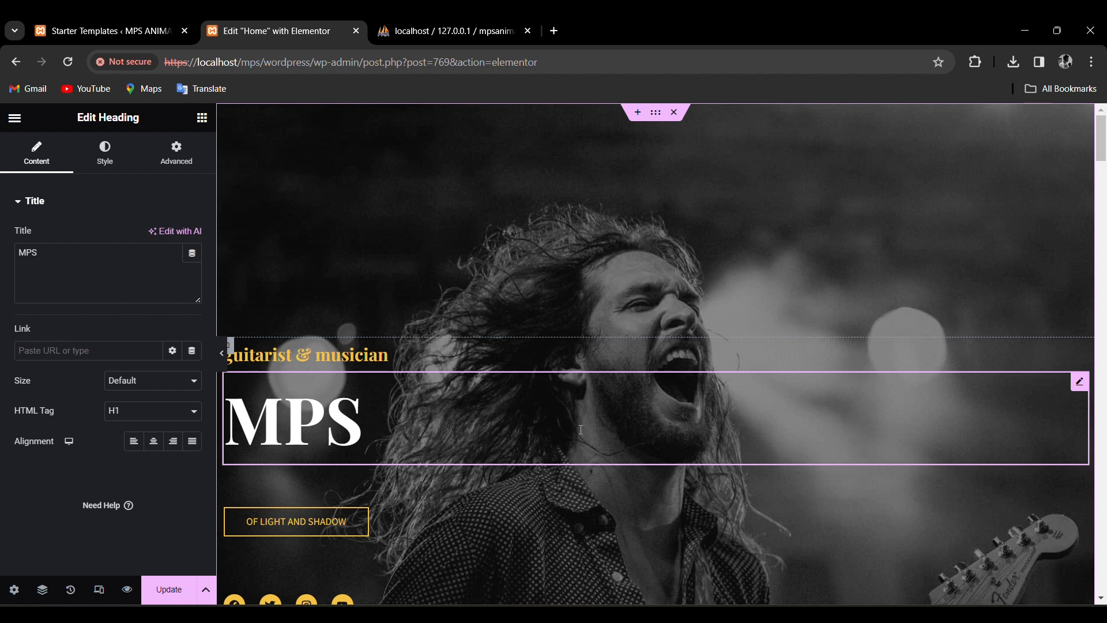
{"action": "type", "text": " ANI"}
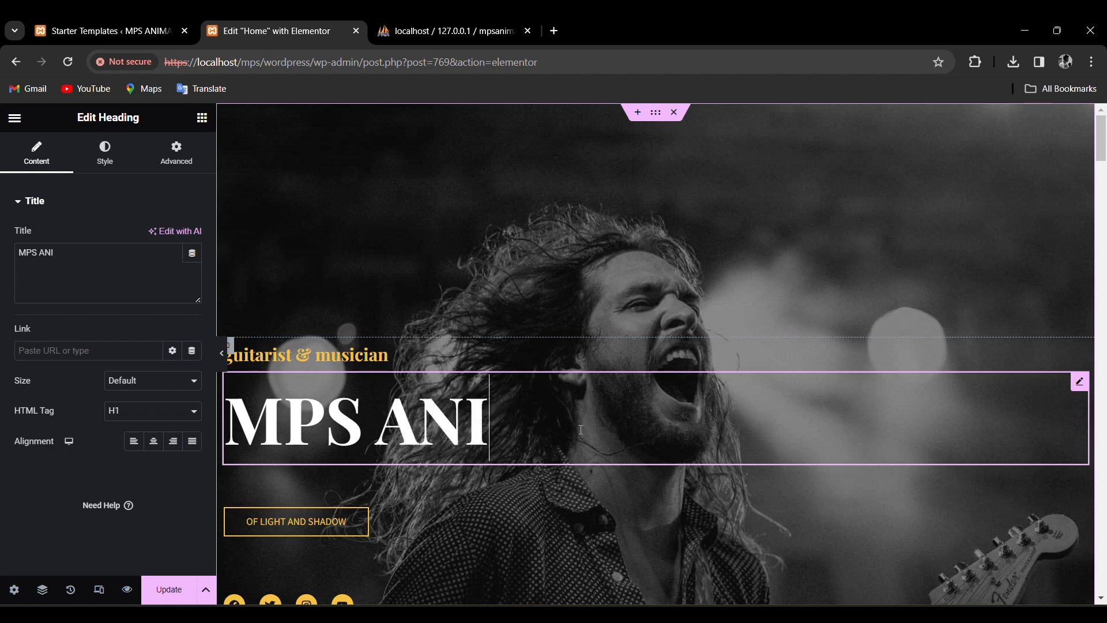
{"action": "type", "text": "MATION"}
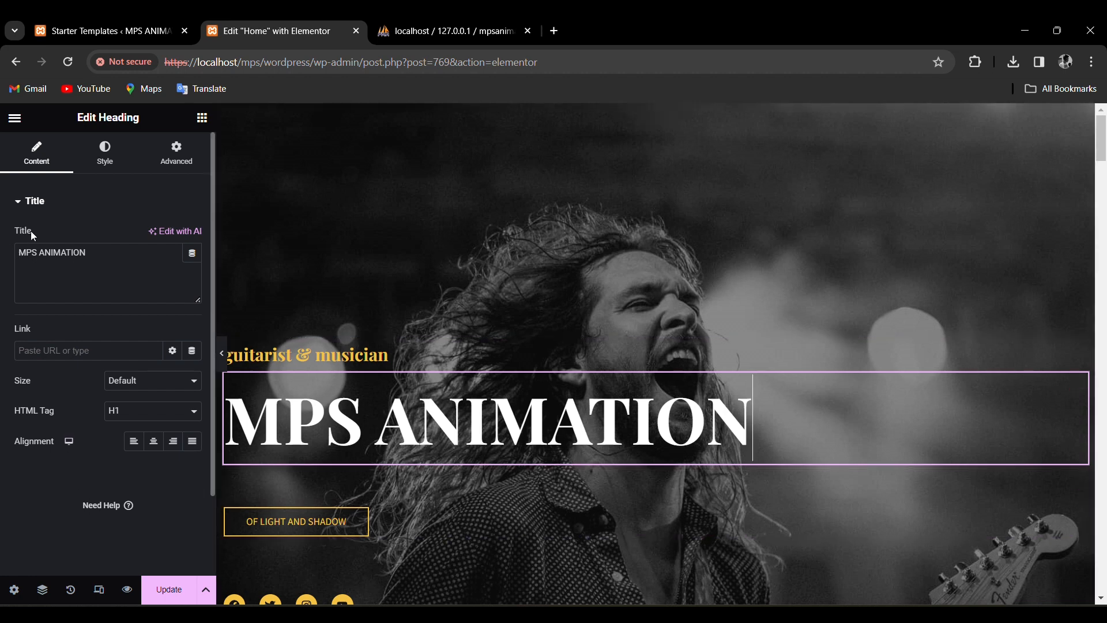
{"action": "left_click", "coordinate": [133, 259]}
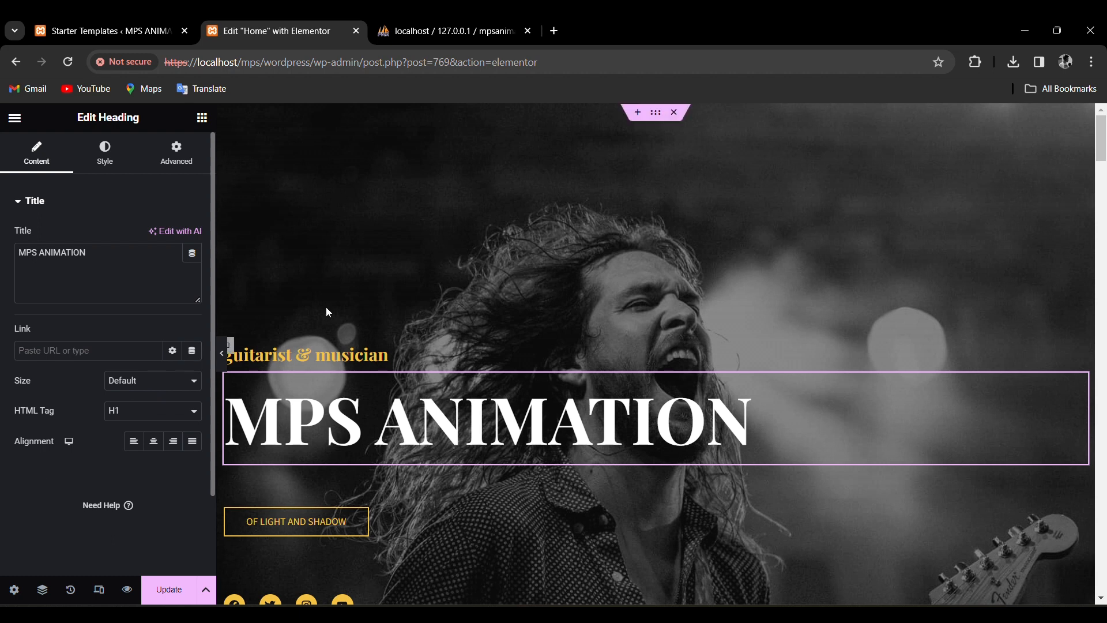
Replace the guitarist & musician subheading with '2D Animator'.
{"action": "scroll", "coordinate": [663, 285], "scroll_direction": "down", "scroll_amount": 2}
{"action": "scroll", "coordinate": [721, 267], "scroll_direction": "down", "scroll_amount": 5}
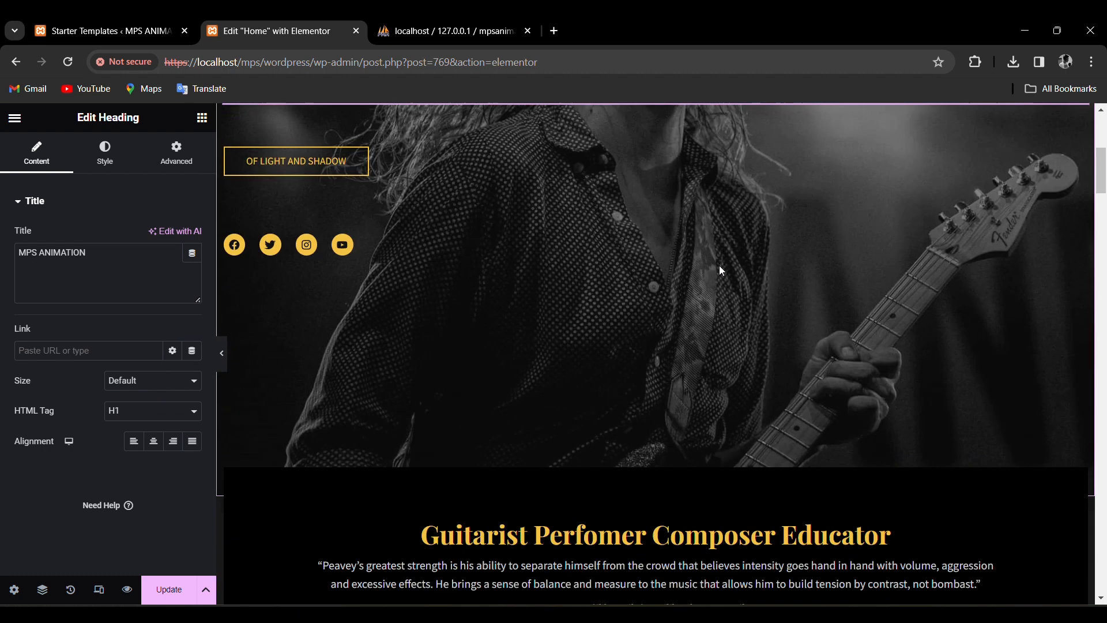
{"action": "scroll", "coordinate": [806, 324], "scroll_direction": "up", "scroll_amount": 6}
{"action": "left_click", "coordinate": [391, 357]}
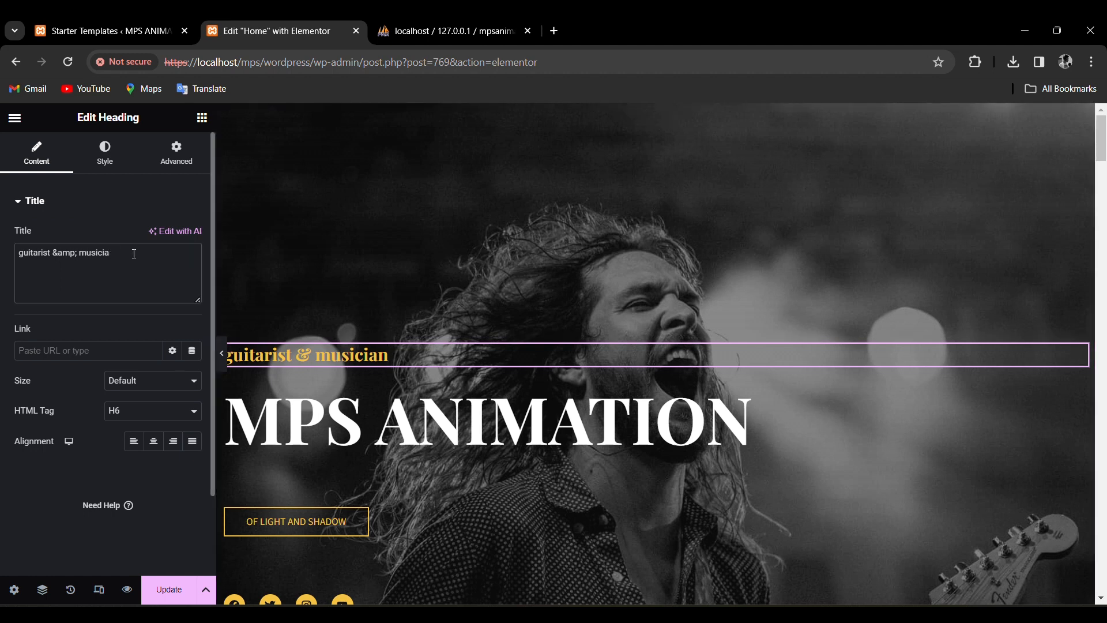
{"action": "key", "text": "BackSpace"}
{"action": "key", "text": "BackSpace"}
{"action": "key", "text": "BackSpace"}
{"action": "key", "text": "BackSpace"}
{"action": "key", "text": "BackSpace"}
{"action": "key", "text": "BackSpace"}
{"action": "key", "text": "BackSpace"}
{"action": "key", "text": "BackSpace"}
{"action": "key", "text": "BackSpace"}
{"action": "key", "text": "BackSpace"}
{"action": "key", "text": "BackSpace"}
{"action": "key", "text": "BackSpace"}
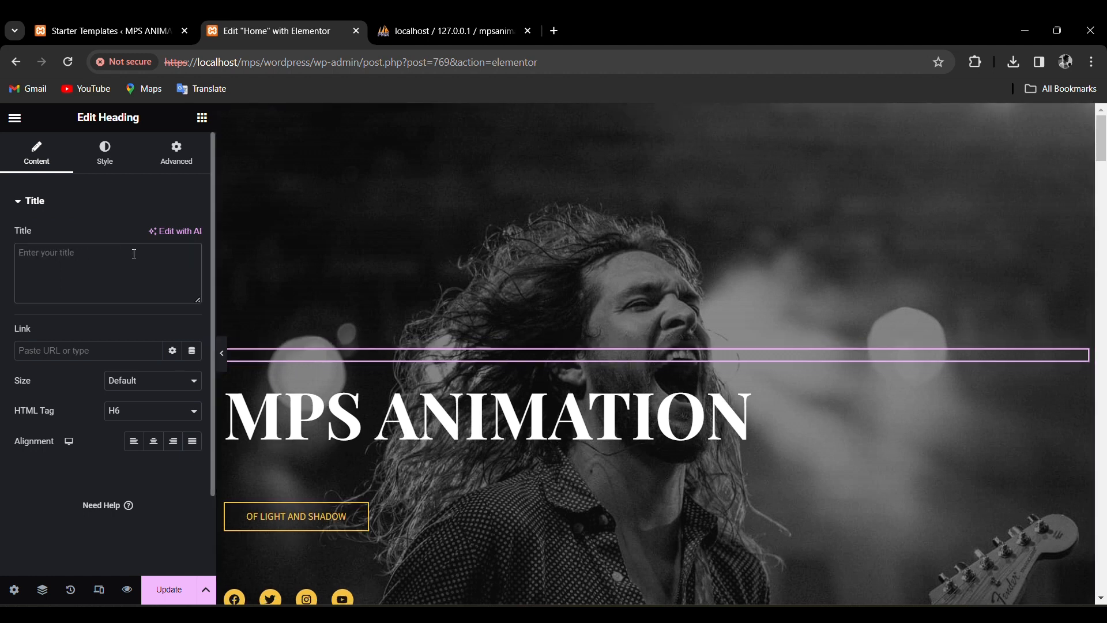
{"action": "type", "text": "@"}
{"action": "key", "text": "BackSpace"}
{"action": "type", "text": "2D Animator"}
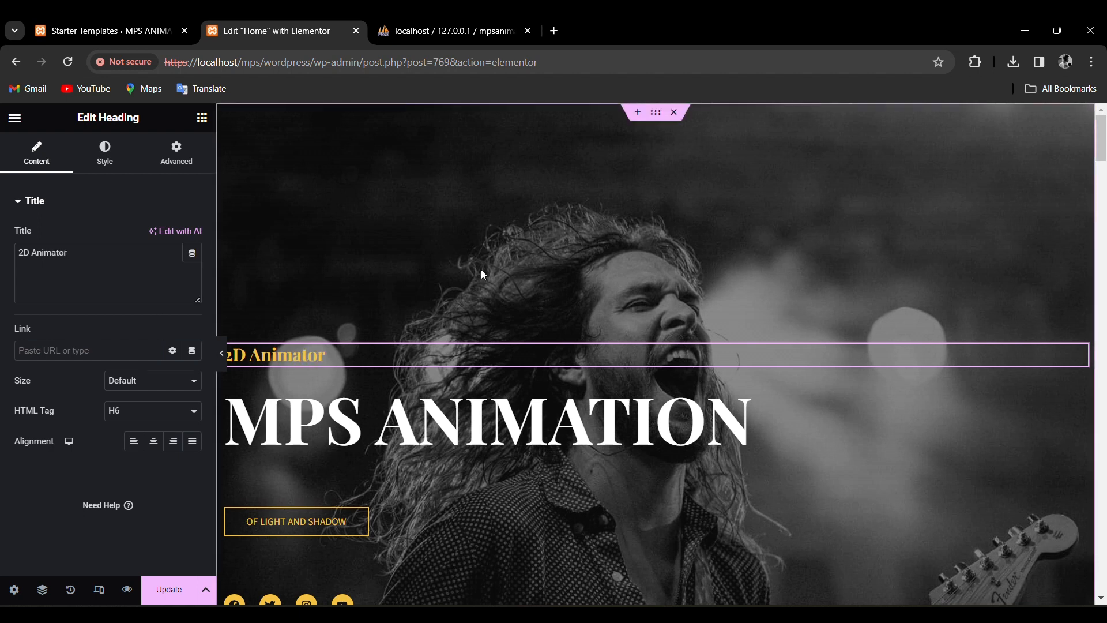
{"action": "scroll", "coordinate": [484, 268], "scroll_direction": "down", "scroll_amount": 1}
{"action": "scroll", "coordinate": [476, 352], "scroll_direction": "down", "scroll_amount": 6}
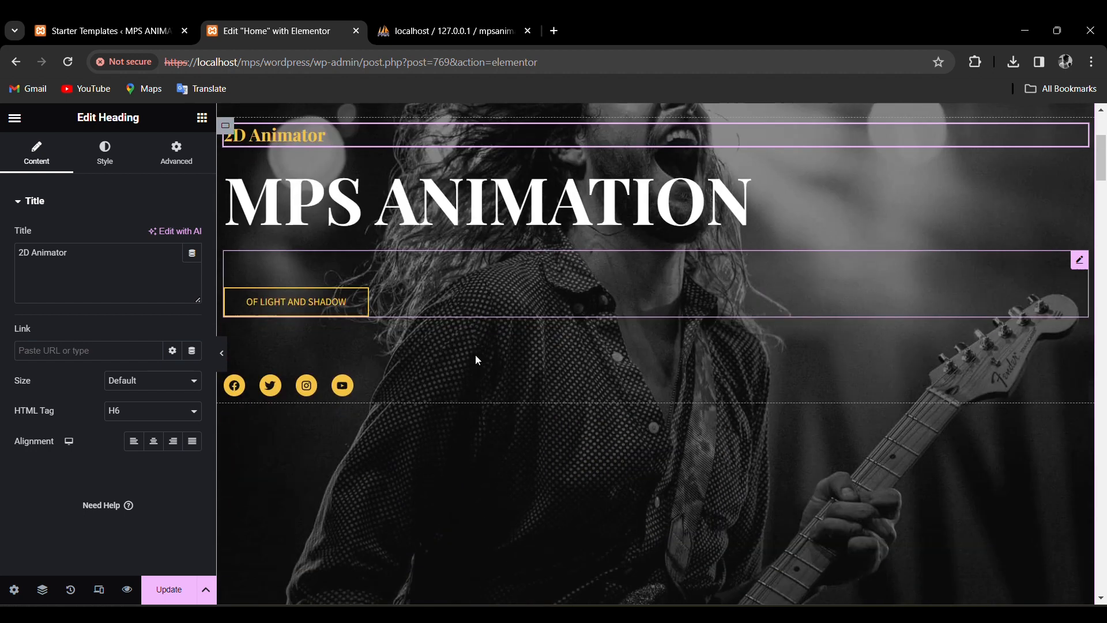
{"action": "scroll", "coordinate": [475, 355], "scroll_direction": "up", "scroll_amount": 6}
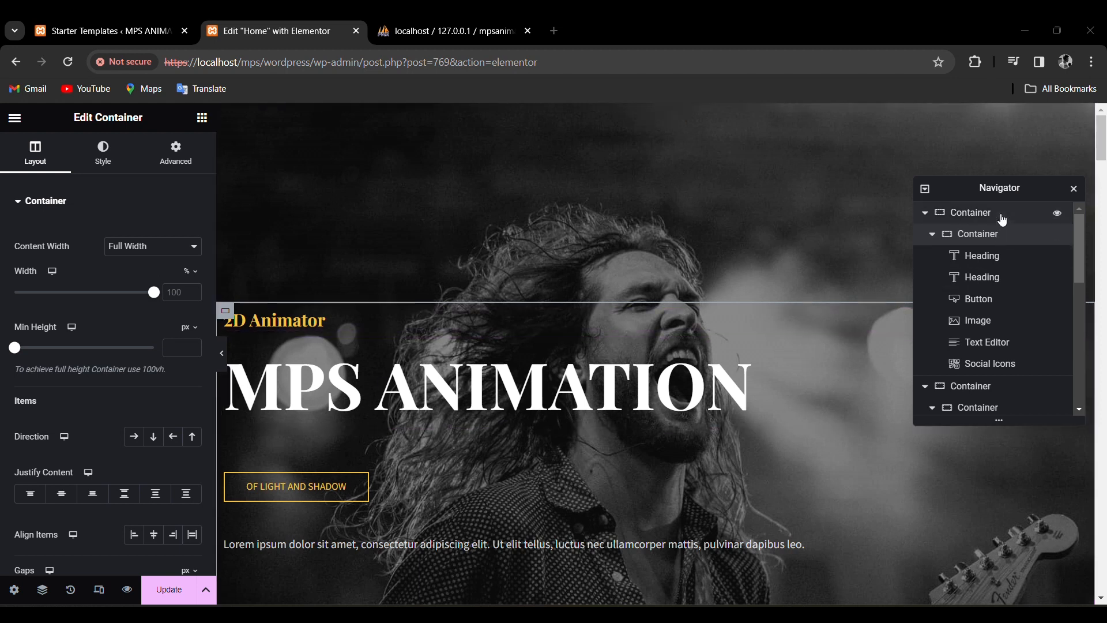
Swap the outer hero container's background image for the video-editing photo from the Media Library.
{"action": "left_click", "coordinate": [1002, 214]}
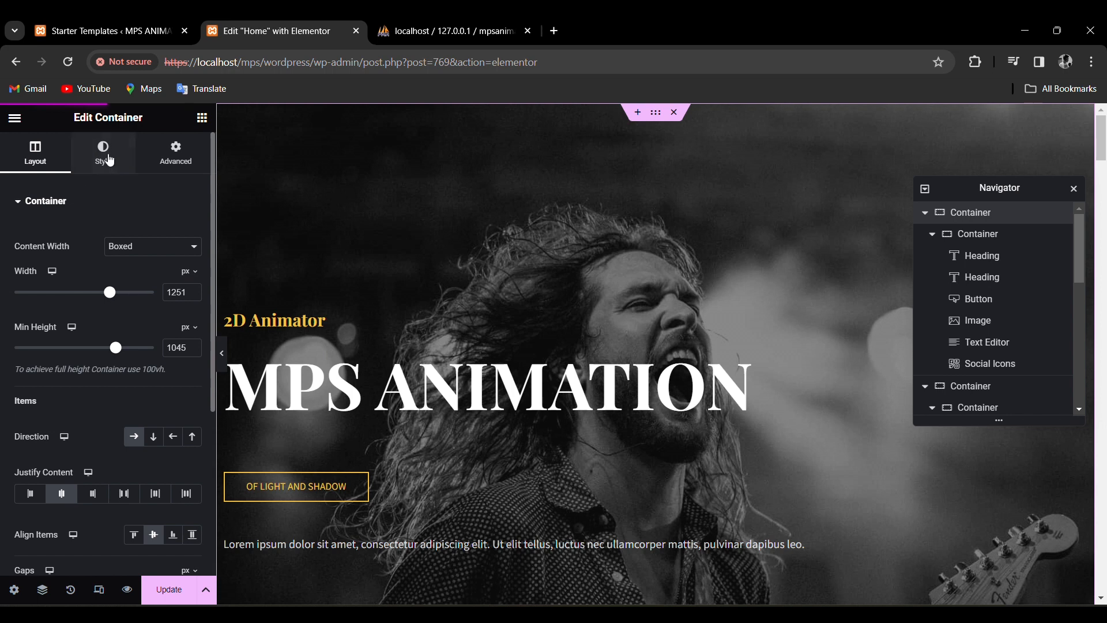
{"action": "left_click", "coordinate": [108, 161]}
{"action": "mouse_move", "coordinate": [96, 382]}
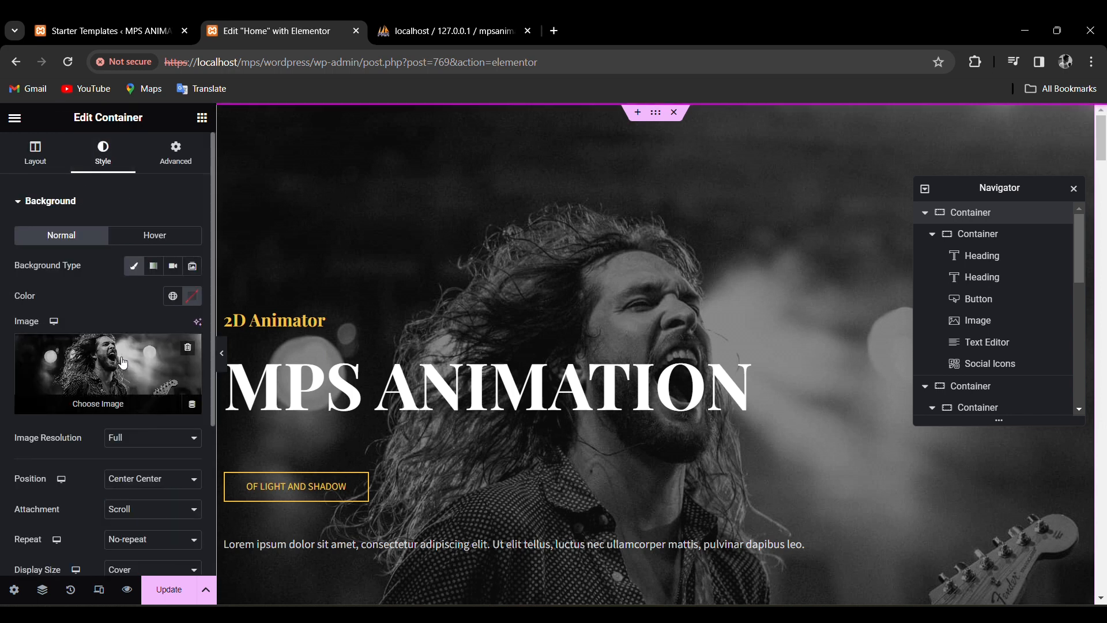
{"action": "left_click", "coordinate": [150, 378]}
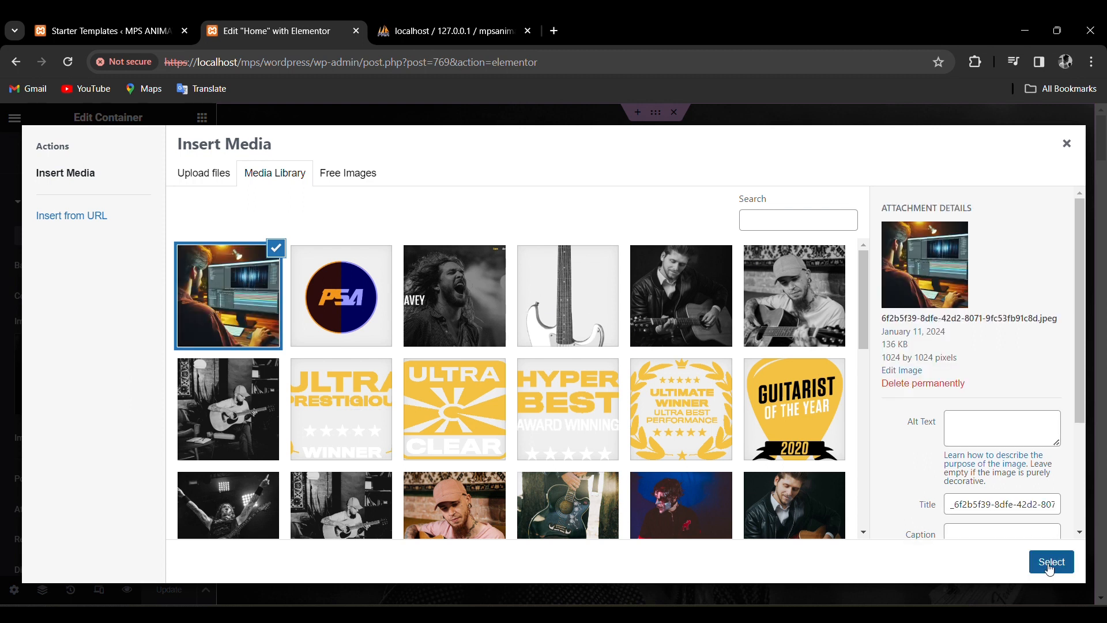
{"action": "left_click", "coordinate": [1051, 567]}
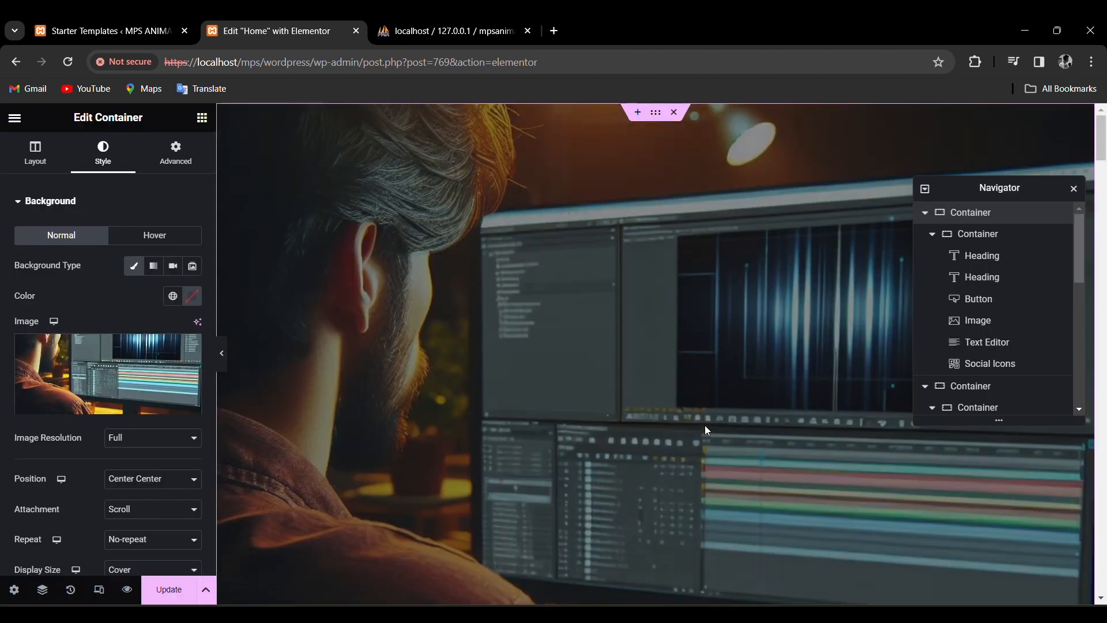
Keep the new background image at Full resolution and collapse the background settings.
{"action": "scroll", "coordinate": [767, 373], "scroll_direction": "down", "scroll_amount": 4}
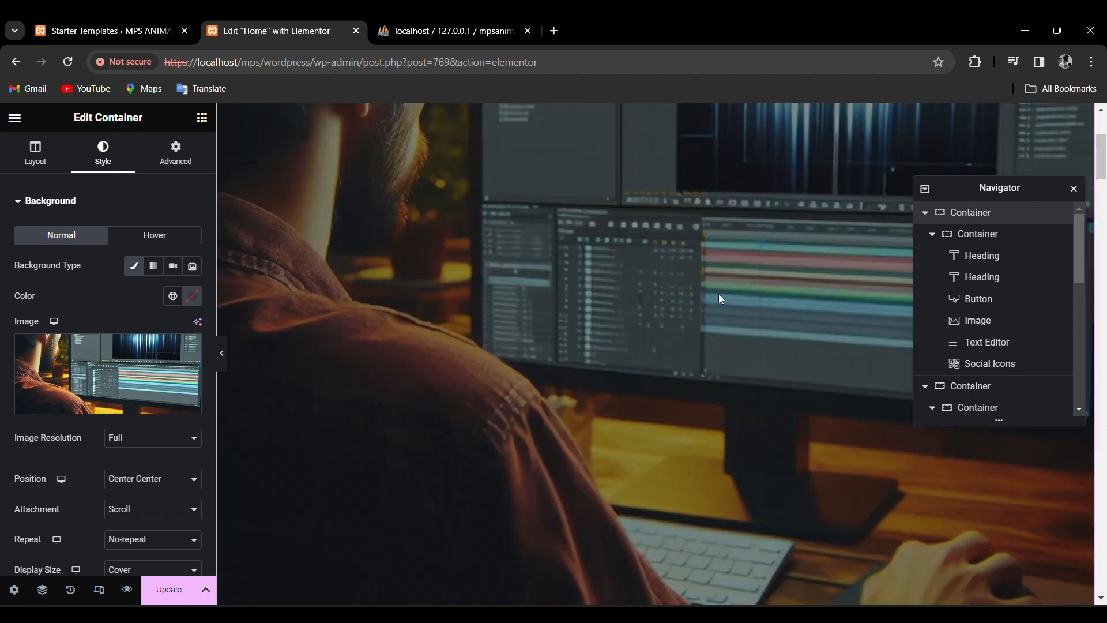
{"action": "scroll", "coordinate": [738, 290], "scroll_direction": "down", "scroll_amount": 3}
{"action": "scroll", "coordinate": [765, 351], "scroll_direction": "up", "scroll_amount": 4}
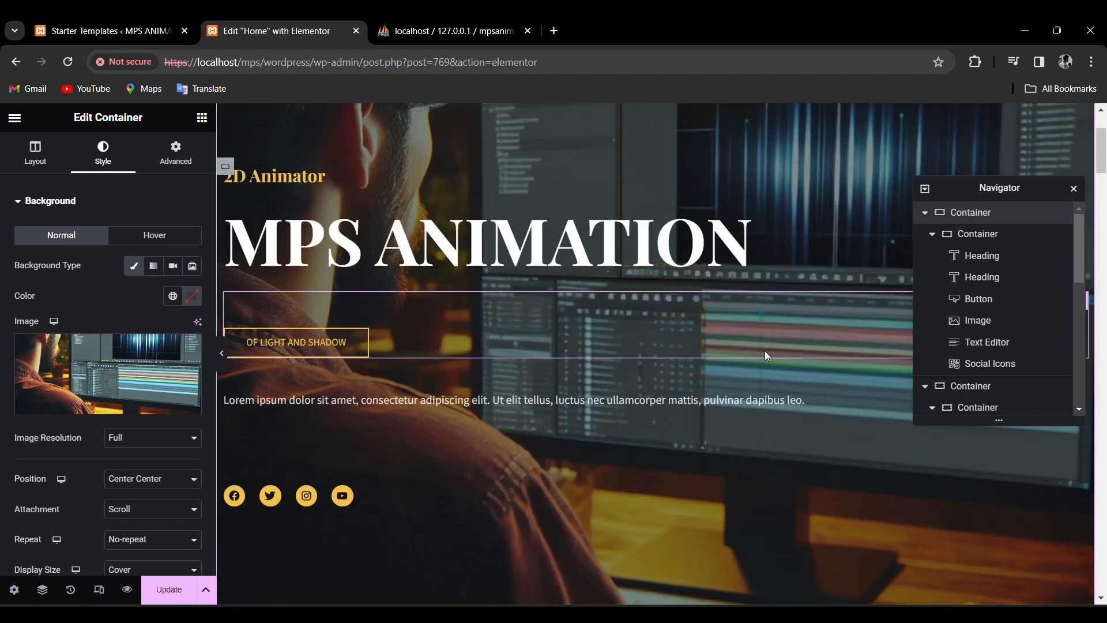
{"action": "scroll", "coordinate": [280, 371], "scroll_direction": "up", "scroll_amount": 3}
{"action": "left_click", "coordinate": [157, 439]}
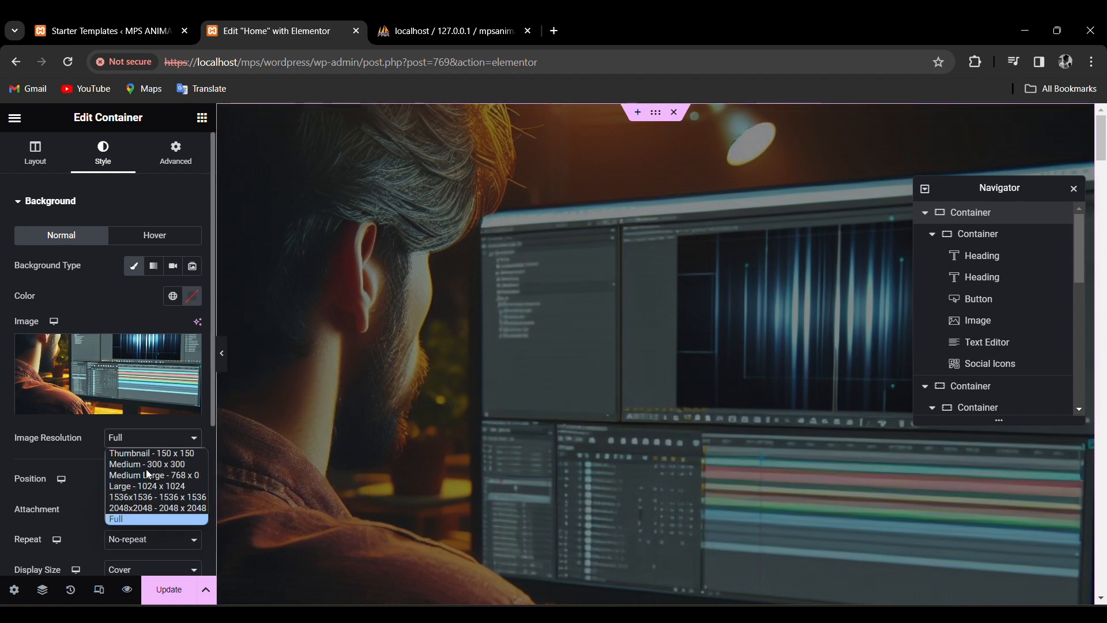
{"action": "left_click", "coordinate": [61, 445]}
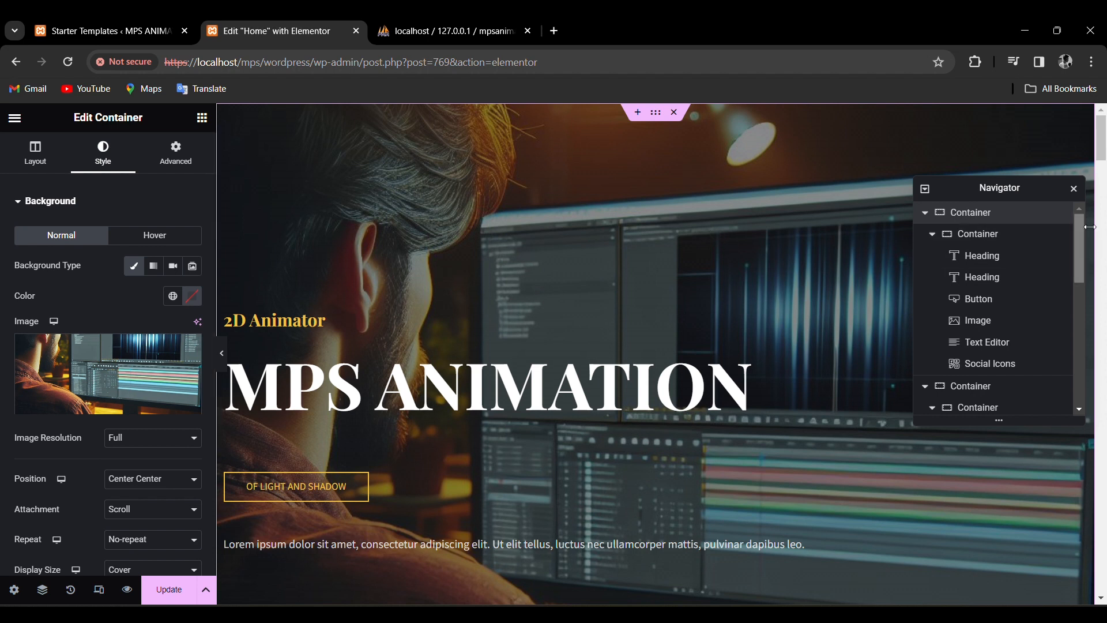
{"action": "mouse_move", "coordinate": [1101, 154]}
{"action": "left_mouse_down"}
{"action": "mouse_move", "coordinate": [1104, 225]}
{"action": "mouse_move", "coordinate": [1103, 149]}
{"action": "left_mouse_up"}
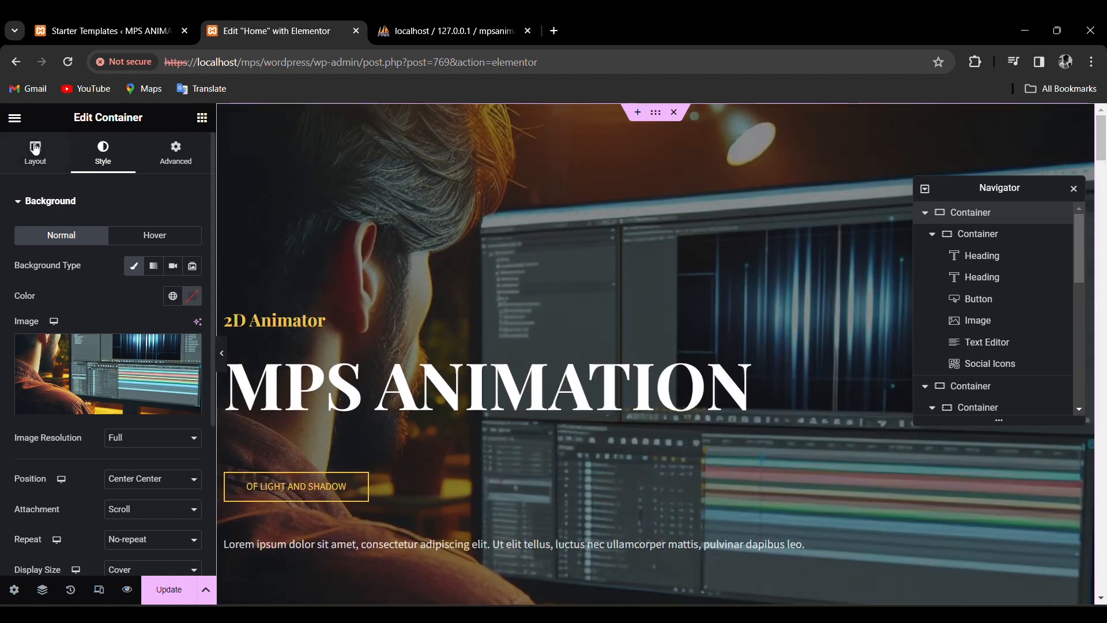
{"action": "left_click", "coordinate": [106, 206]}
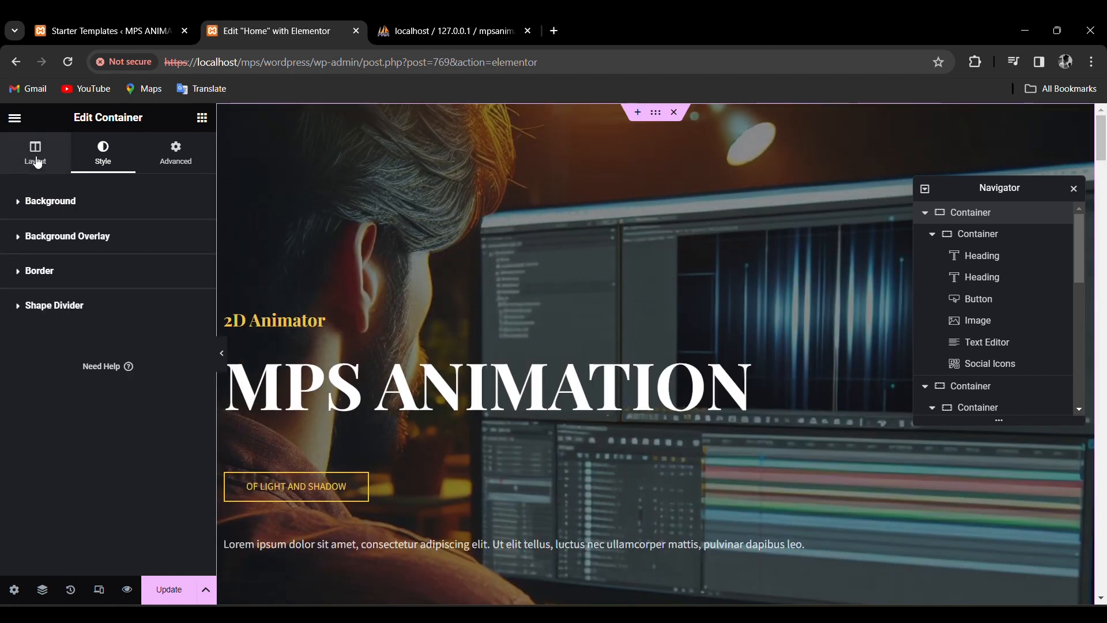
{"action": "left_click", "coordinate": [271, 323]}
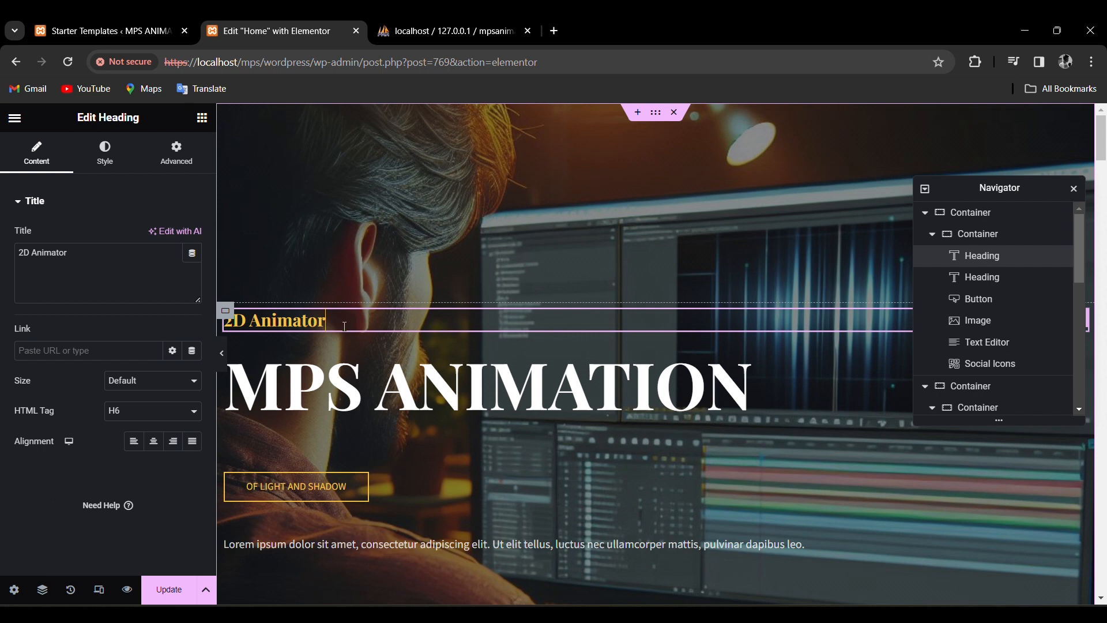
Replace the '2D Animator' subheading text with 'Video Editor'.
{"action": "left_click", "coordinate": [103, 257]}
{"action": "left_click_drag", "start_coordinate": [103, 258], "coordinate": [6, 259]}
{"action": "key", "text": "BackSpace"}
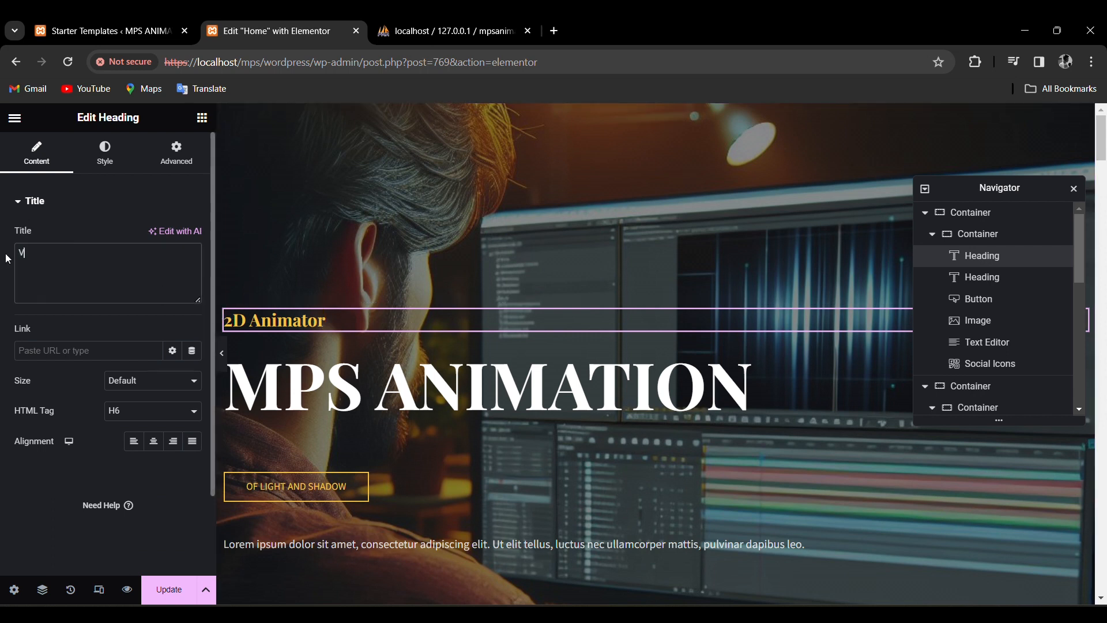
{"action": "type", "text": "Video Editor"}
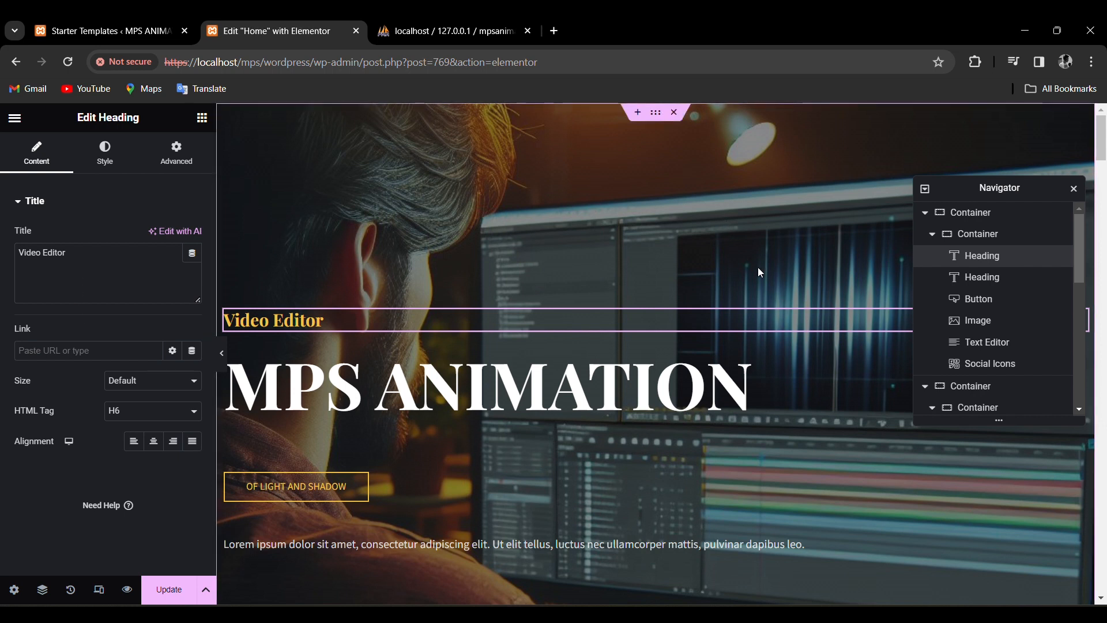
{"action": "scroll", "coordinate": [759, 269], "scroll_direction": "down", "scroll_amount": 1}
{"action": "scroll", "coordinate": [759, 269], "scroll_direction": "down", "scroll_amount": 4}
{"action": "scroll", "coordinate": [693, 327], "scroll_direction": "up", "scroll_amount": 2}
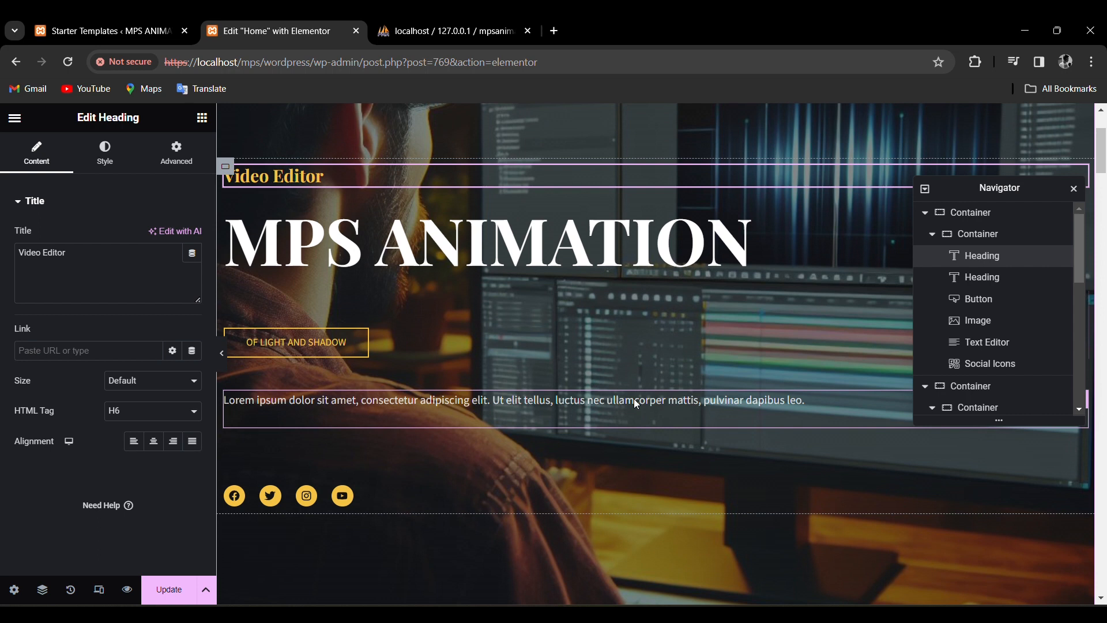
{"action": "scroll", "coordinate": [633, 359], "scroll_direction": "up", "scroll_amount": 3}
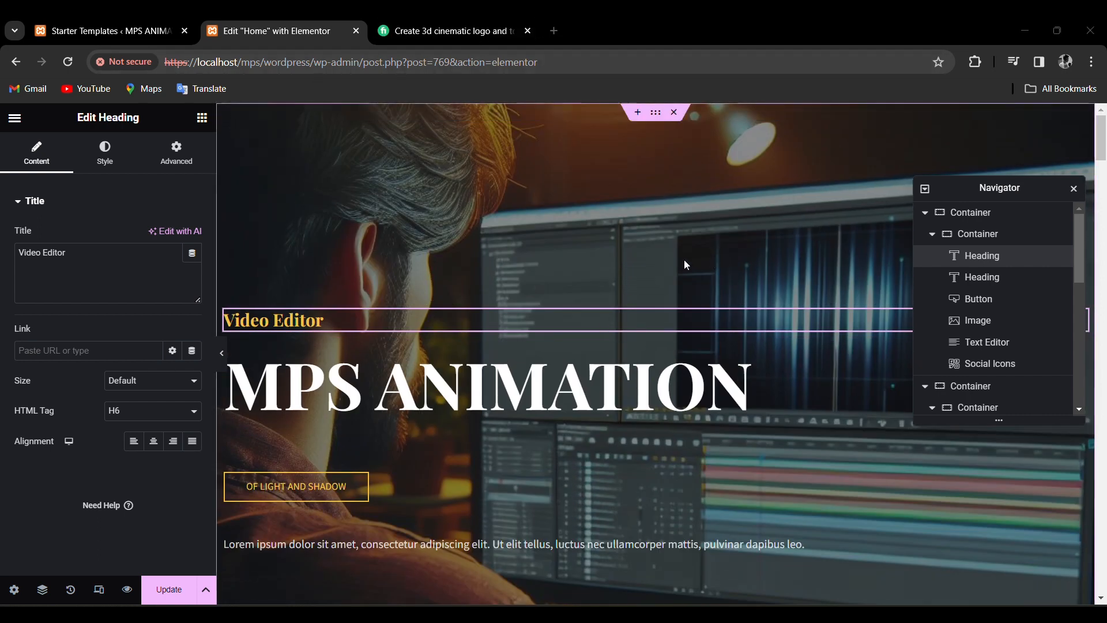
{"action": "scroll", "coordinate": [645, 254], "scroll_direction": "down", "scroll_amount": 2}
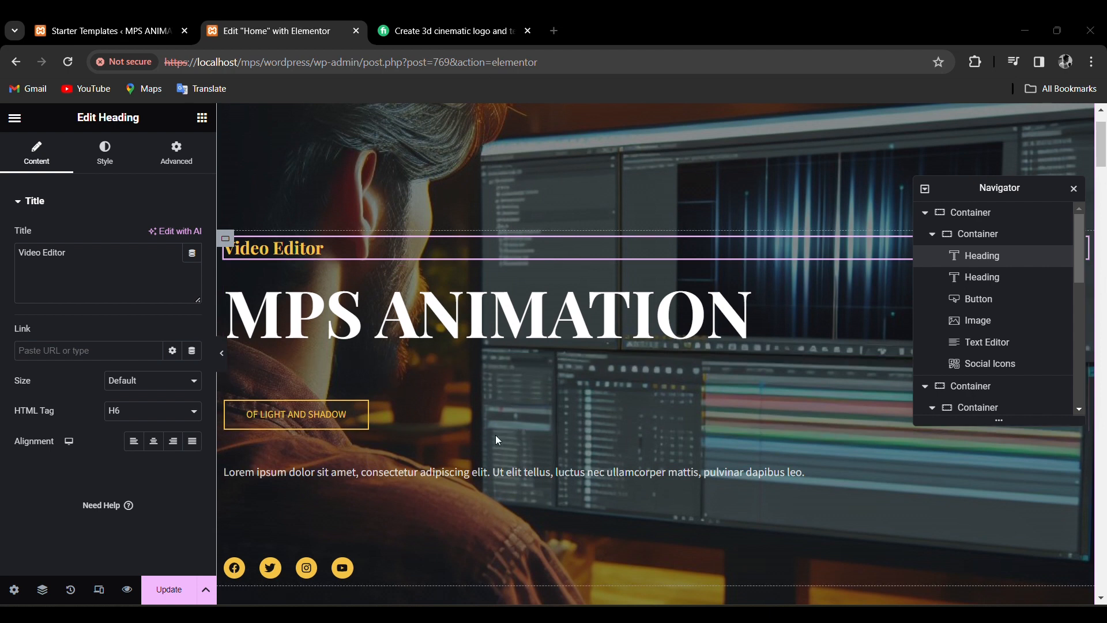
Paste the 'Unlocking the Third Dimension of Creativity!' description over the lorem ipsum paragraph.
{"action": "left_click", "coordinate": [485, 472]}
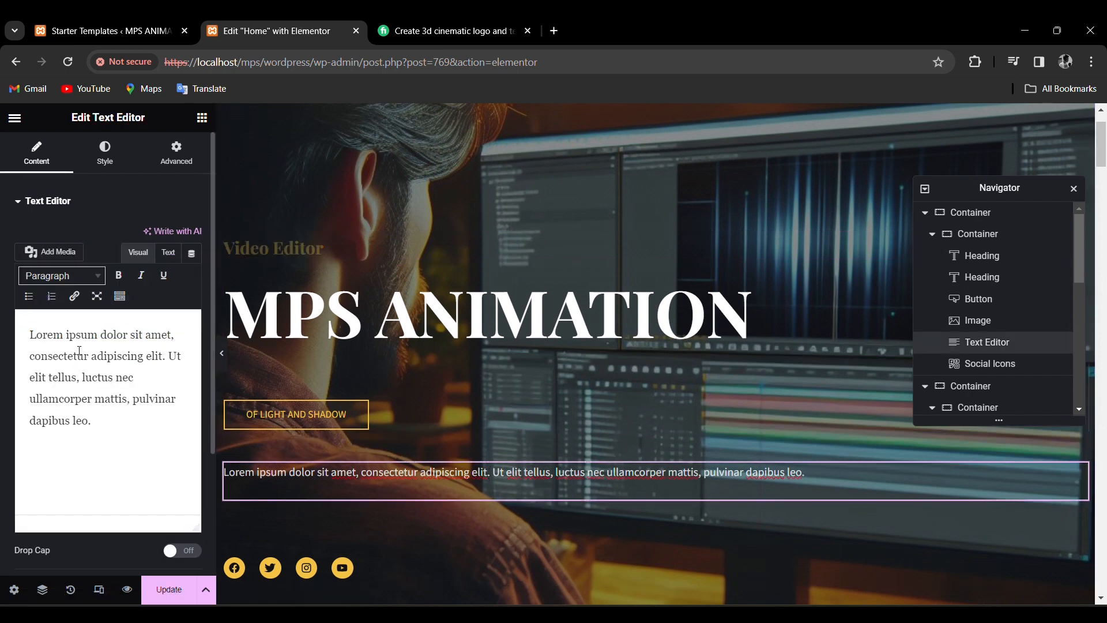
{"action": "left_click_drag", "start_coordinate": [102, 428], "coordinate": [27, 330]}
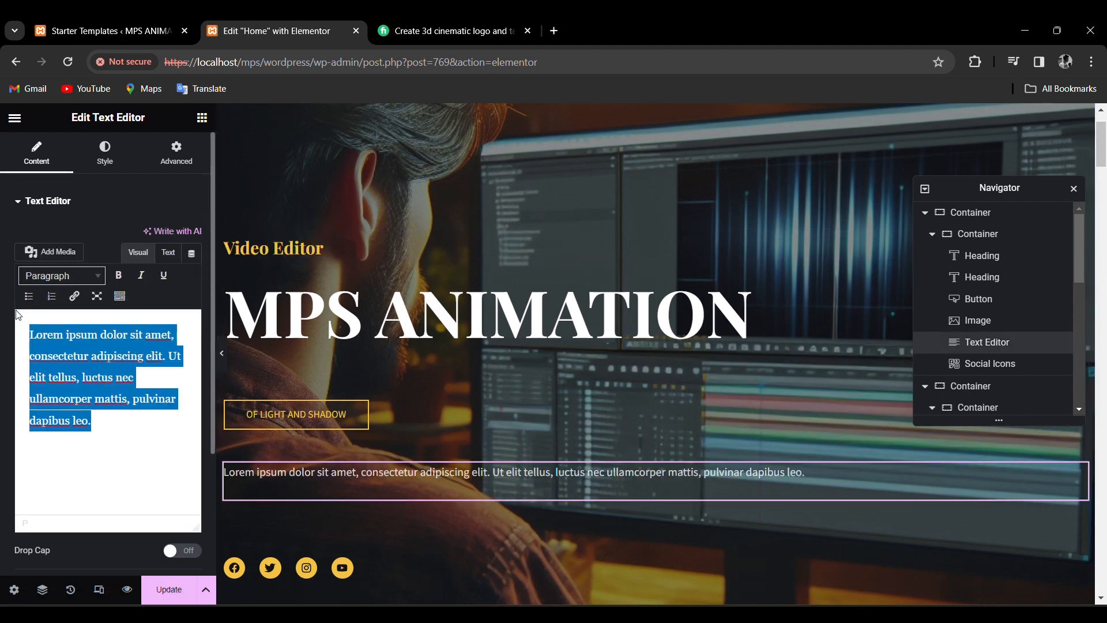
{"action": "type", "text": "Unlocking the Third Dimension of Creativity! Transforming logos into mesmerizing 3D masterpieces, with every tweak tailored to your vision. Prepare to be captivated by our astonishing animations."}
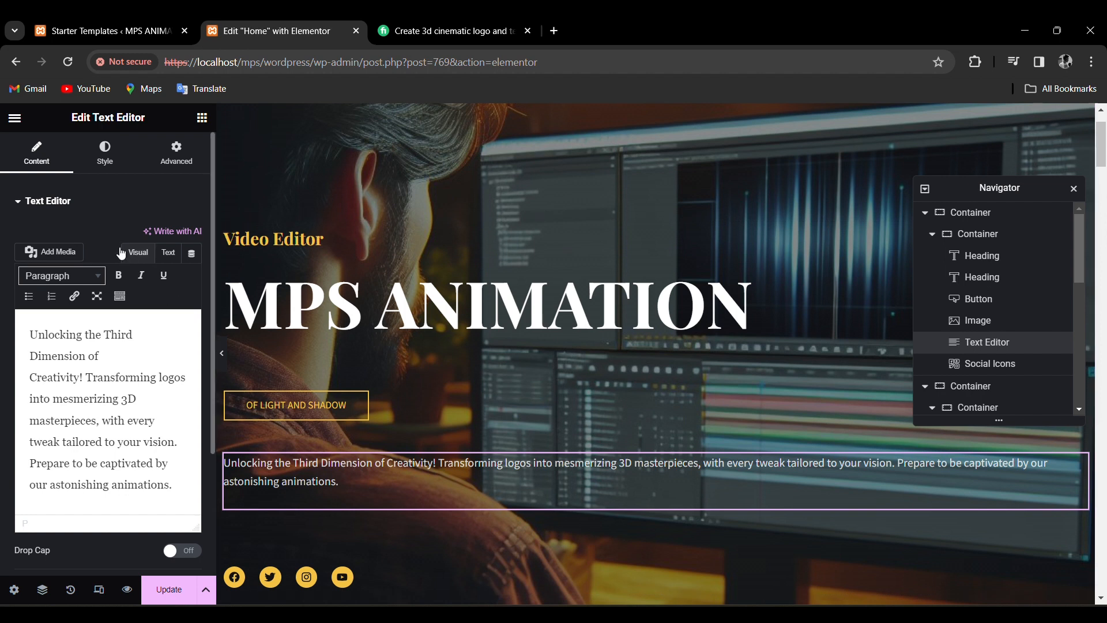
{"action": "left_click", "coordinate": [87, 202]}
{"action": "left_click", "coordinate": [32, 206]}
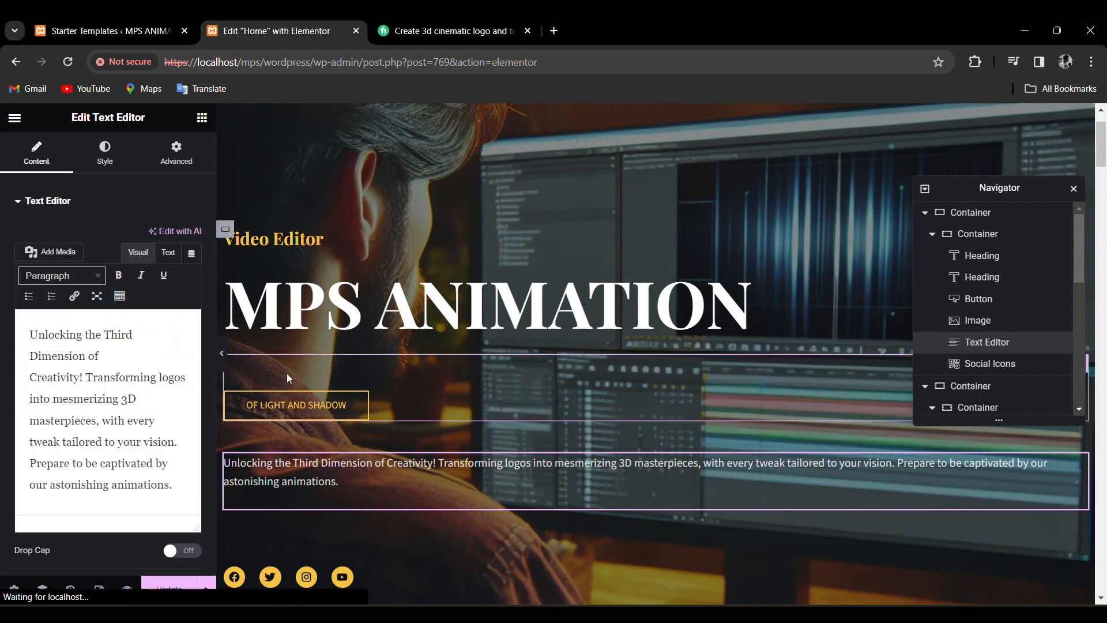
{"action": "left_click", "coordinate": [341, 411]}
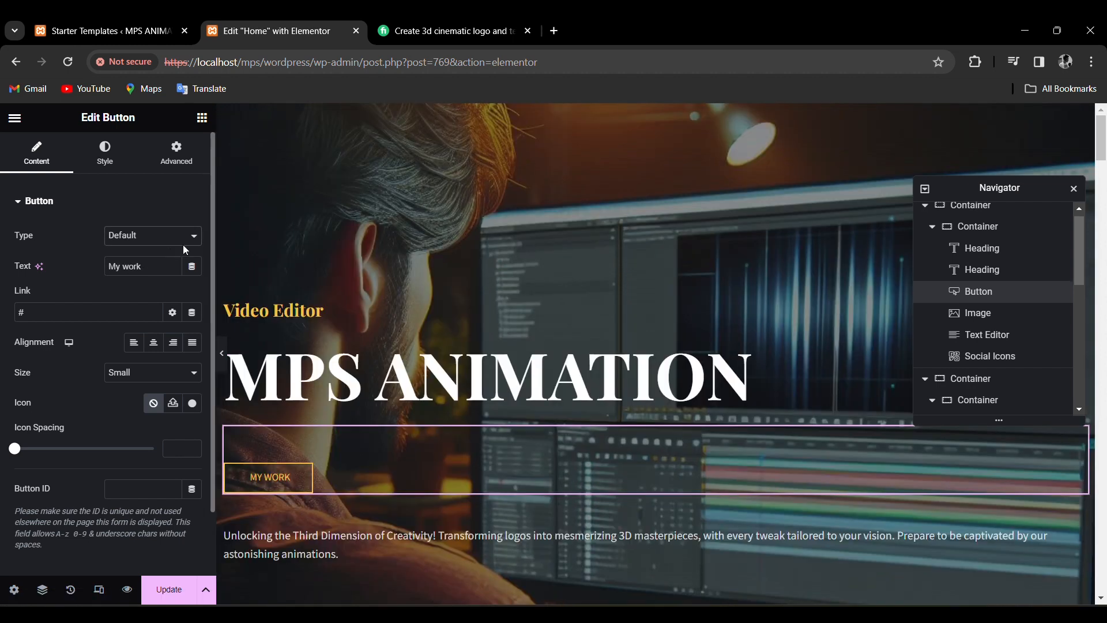
Select the Facebook, Twitter, Instagram and Youtube icon row below the My work button.
{"action": "left_click", "coordinate": [427, 535]}
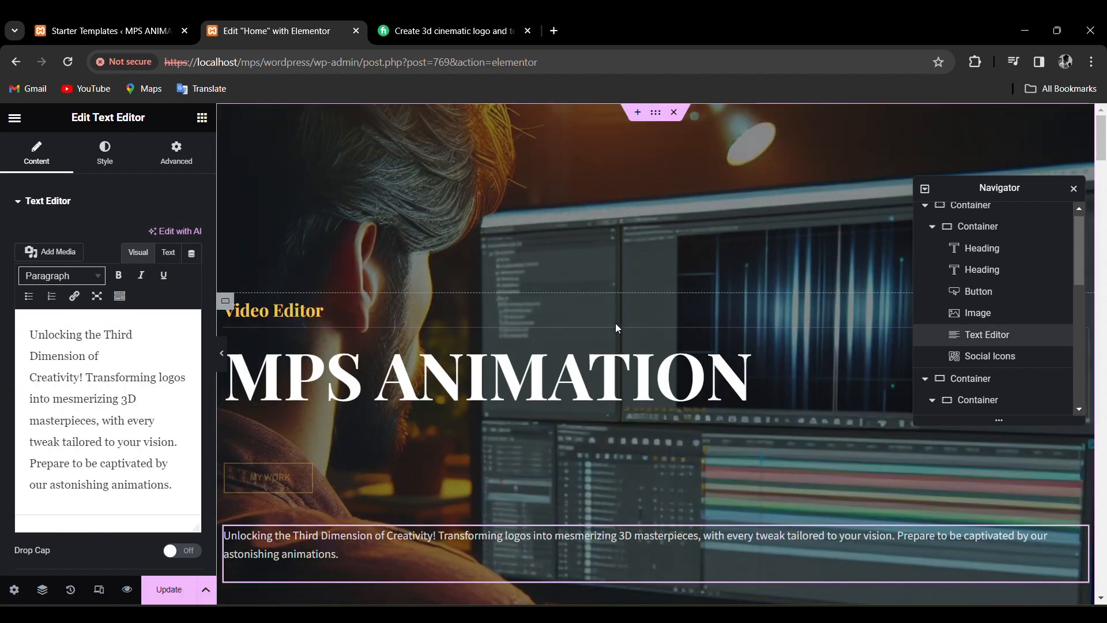
{"action": "left_click", "coordinate": [419, 478]}
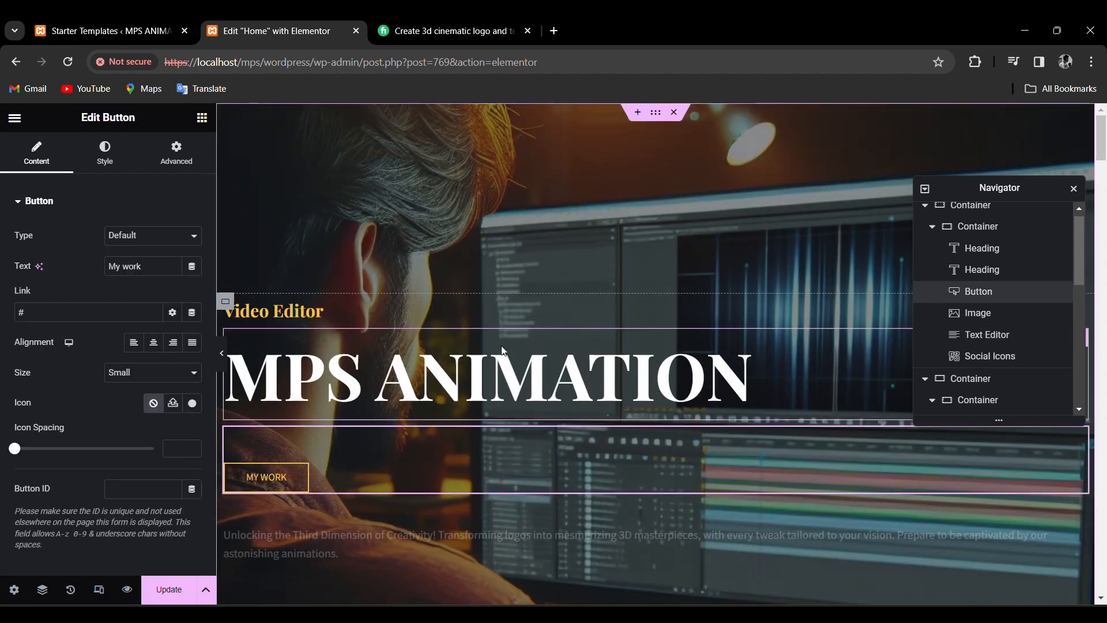
{"action": "scroll", "coordinate": [595, 224], "scroll_direction": "down", "scroll_amount": 4}
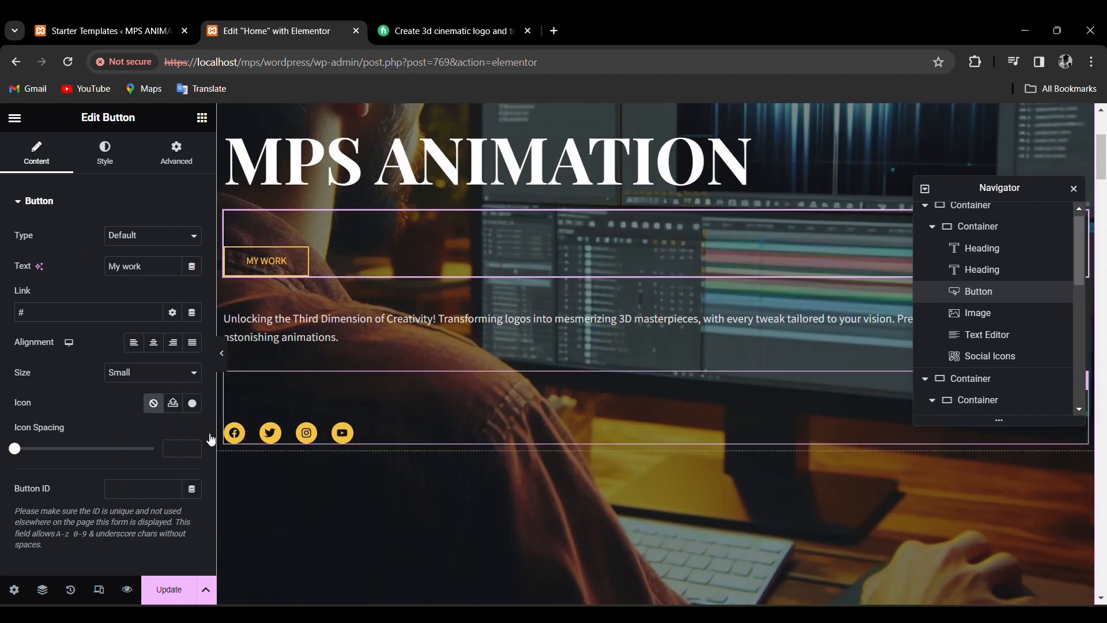
{"action": "left_click", "coordinate": [235, 442]}
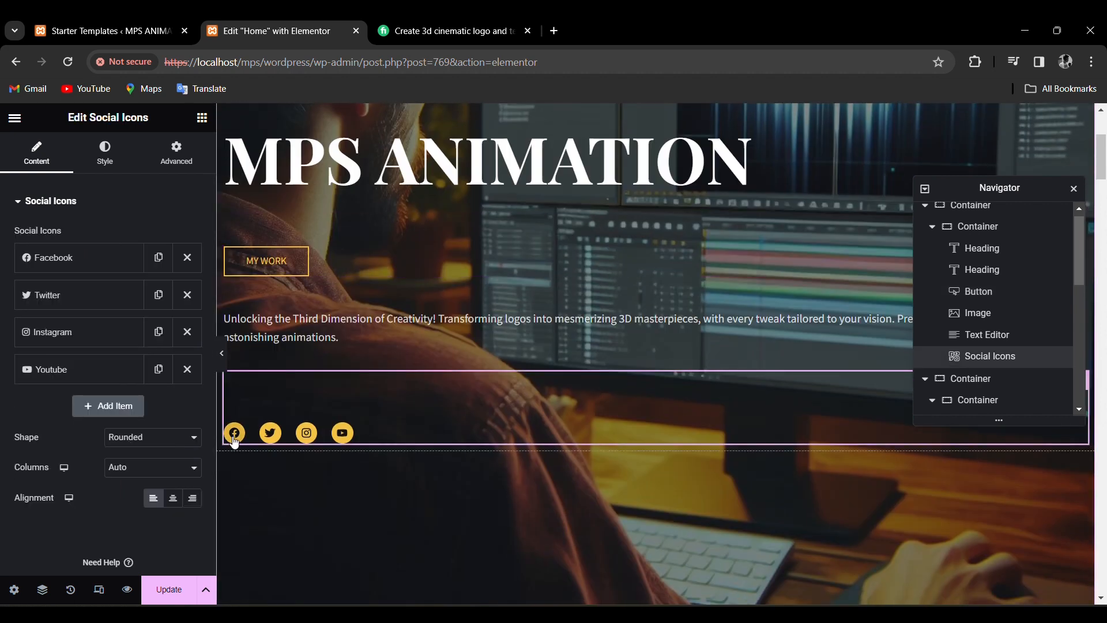
Paste the owner's Facebook profile URL into the Facebook icon's Link field.
{"action": "left_click", "coordinate": [124, 268]}
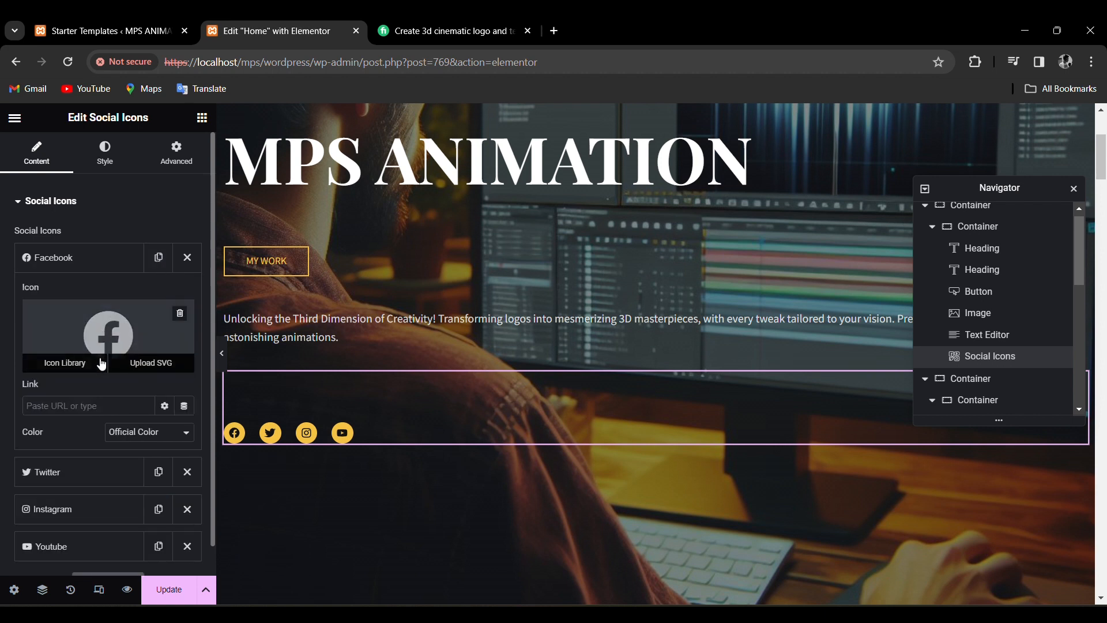
{"action": "left_click", "coordinate": [93, 407]}
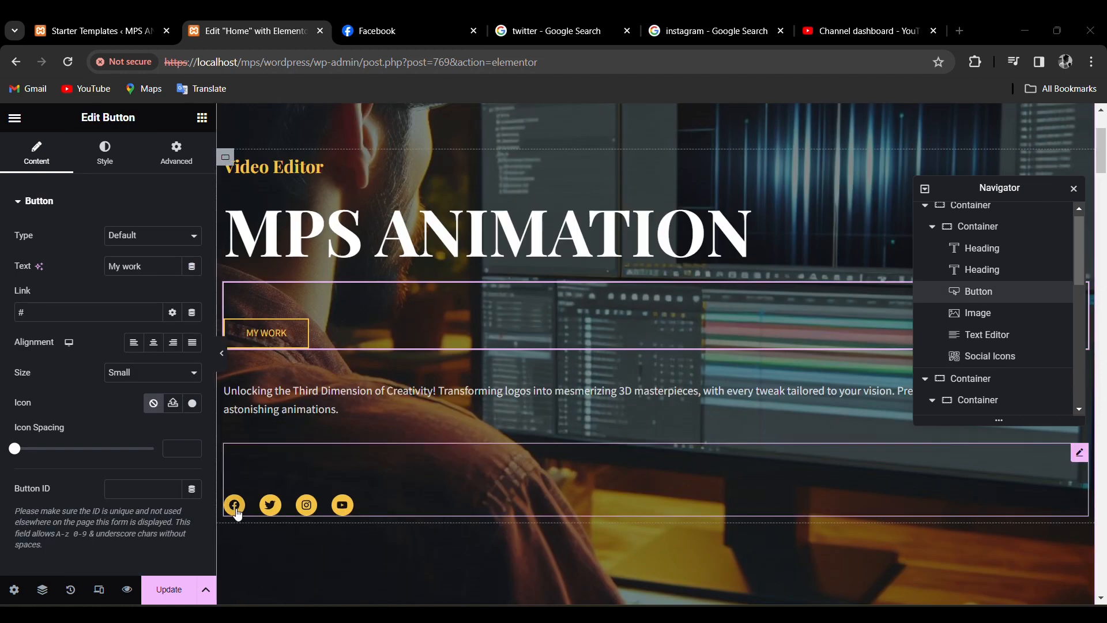
{"action": "left_click", "coordinate": [237, 512]}
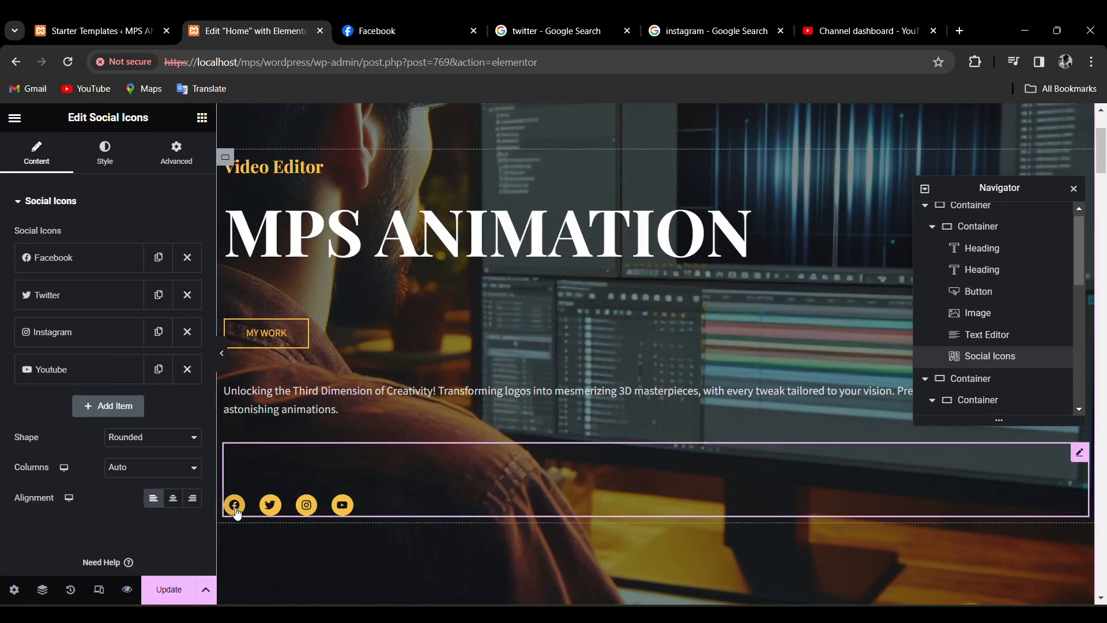
{"action": "left_click", "coordinate": [75, 257]}
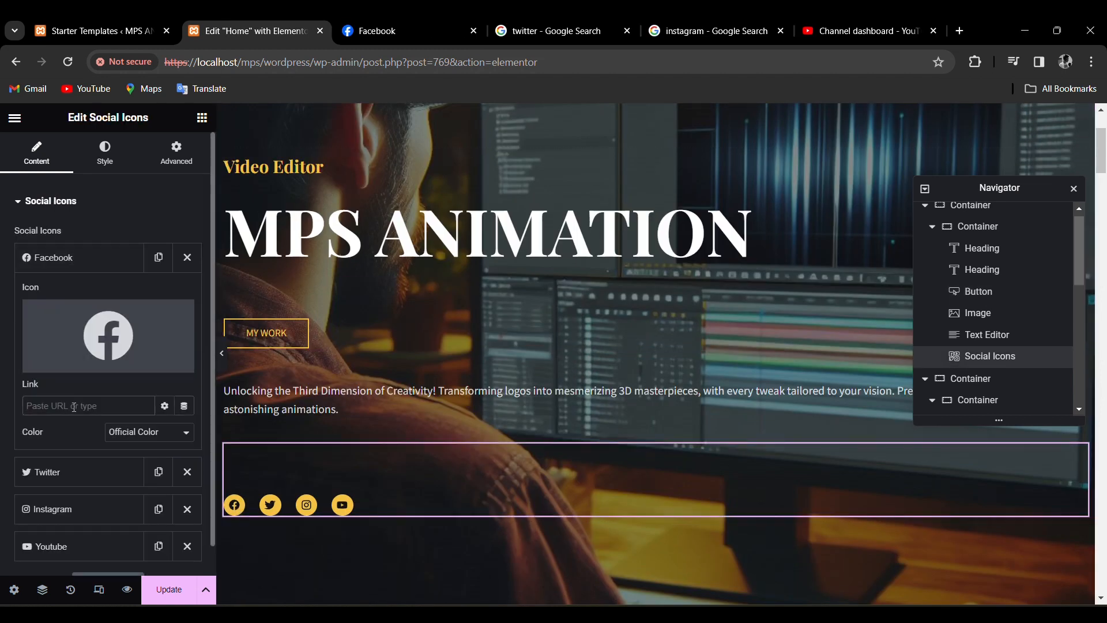
{"action": "key", "text": "ctrl+v"}
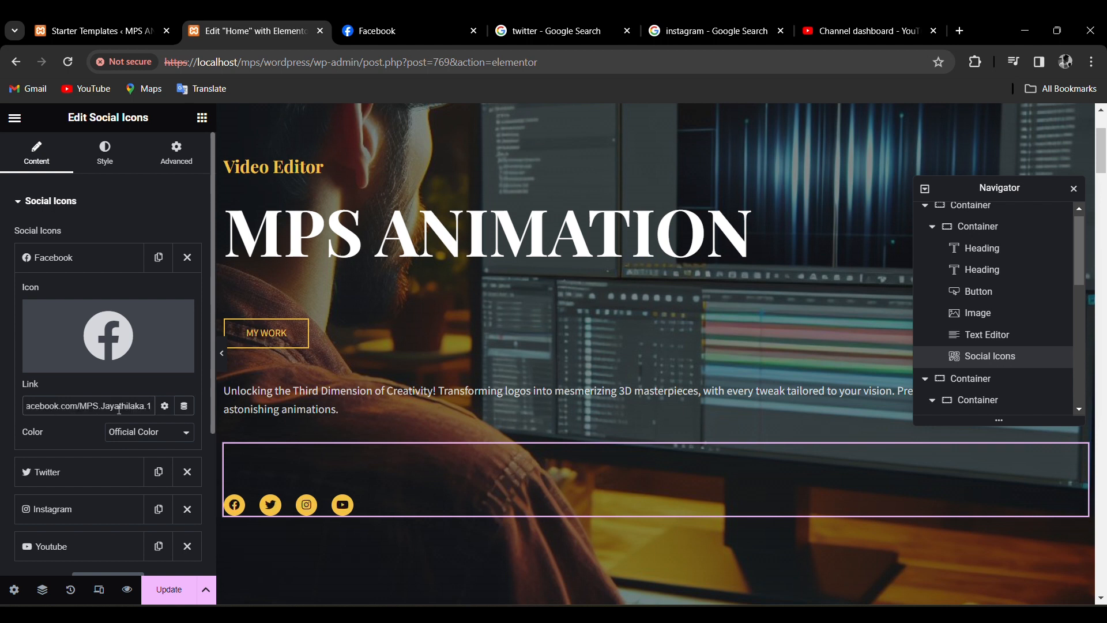
{"action": "left_click", "coordinate": [79, 437]}
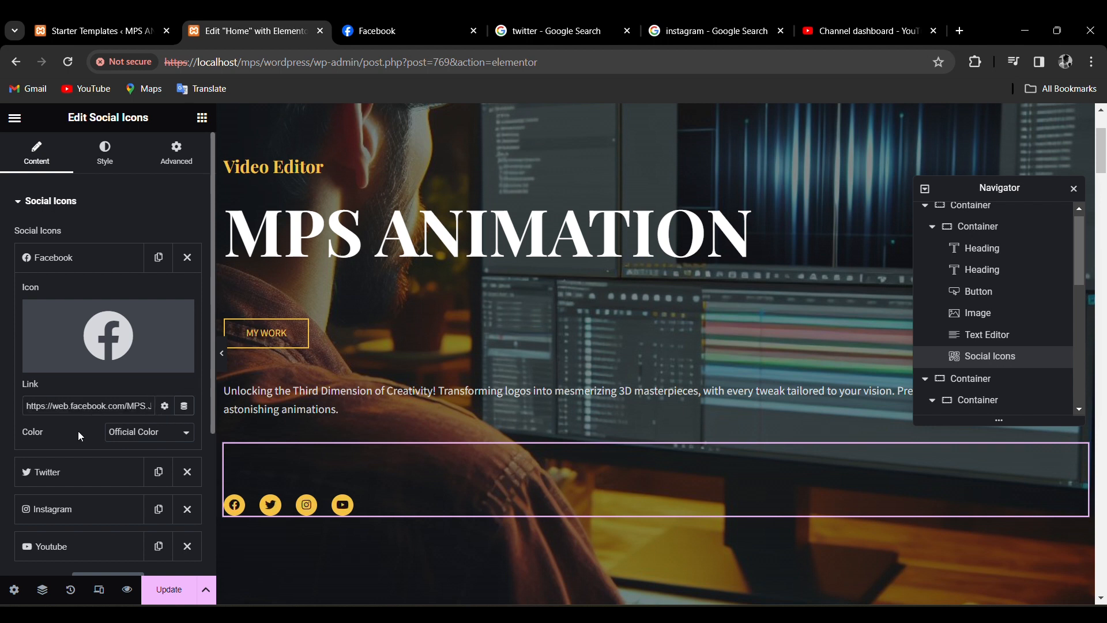
{"action": "scroll", "coordinate": [72, 441], "scroll_direction": "down", "scroll_amount": 3}
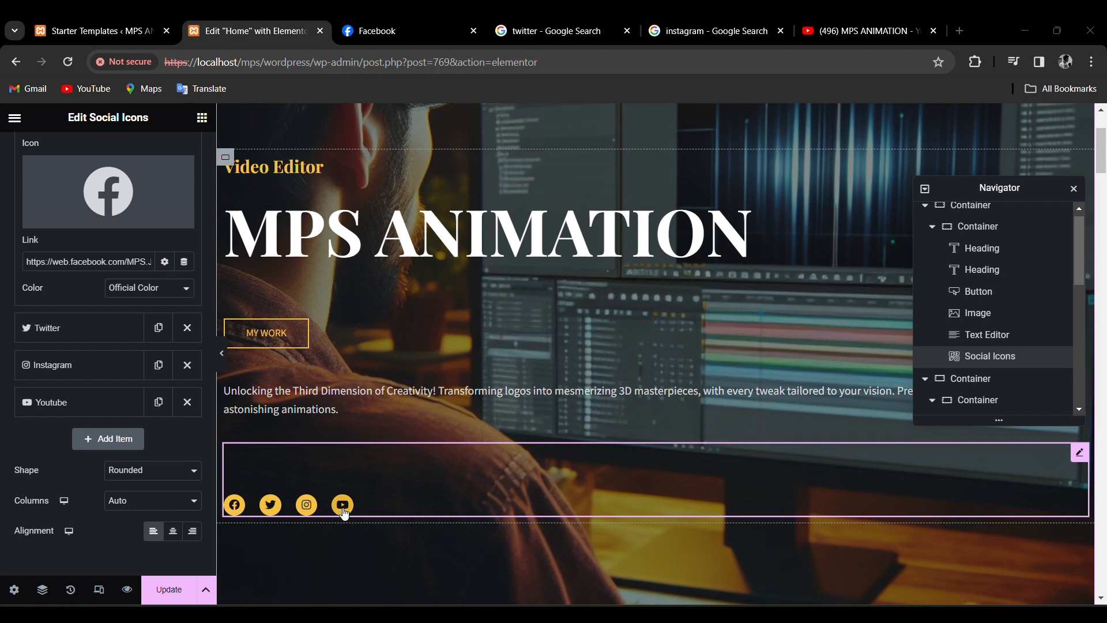
Paste the MPS ANIMATION channel URL into the Youtube icon's Link and Update the page.
{"action": "left_click", "coordinate": [91, 408]}
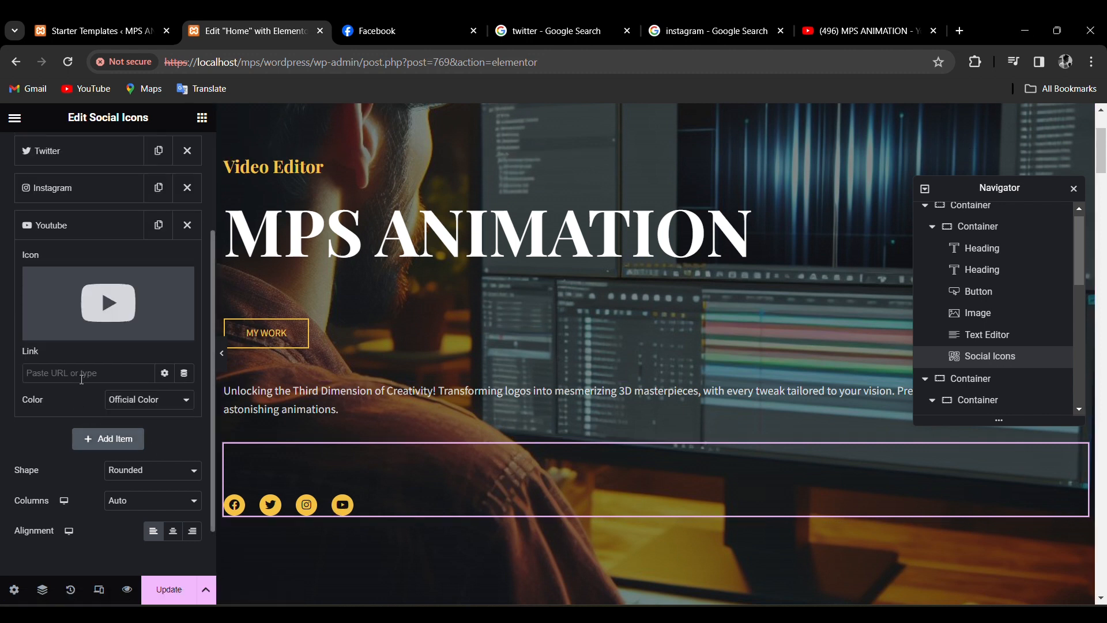
{"action": "key", "text": "ctrl+v"}
{"action": "left_click", "coordinate": [51, 434]}
{"action": "scroll", "coordinate": [124, 251], "scroll_direction": "up", "scroll_amount": 2}
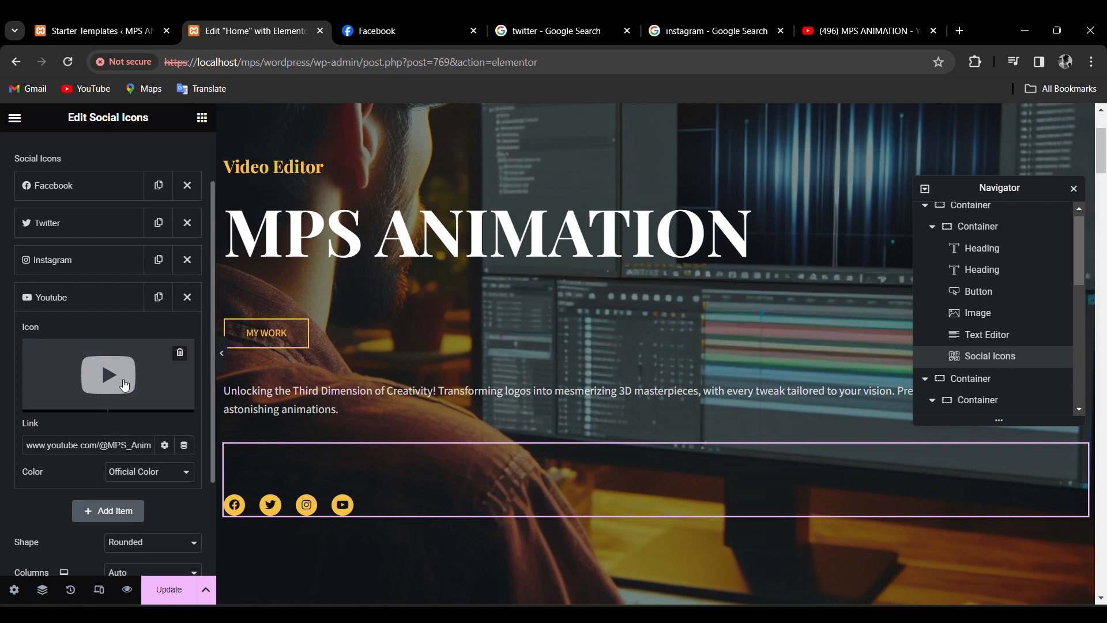
{"action": "left_click", "coordinate": [169, 589]}
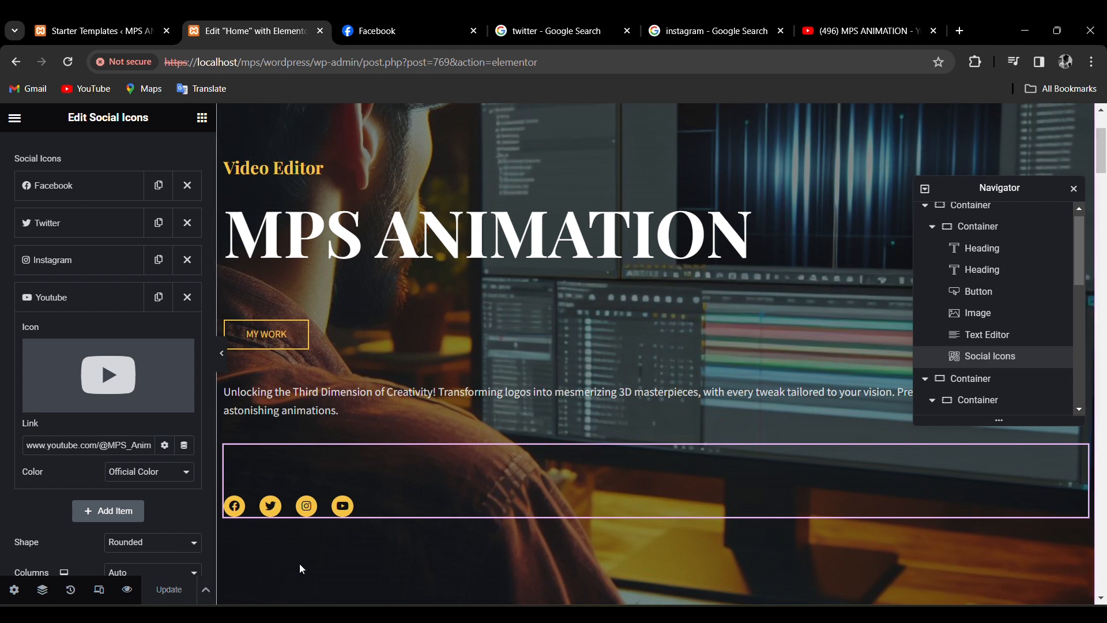
Close the Navigator and exit Elementor back to the WordPress Dashboard.
{"action": "scroll", "coordinate": [299, 565], "scroll_direction": "up", "scroll_amount": 3}
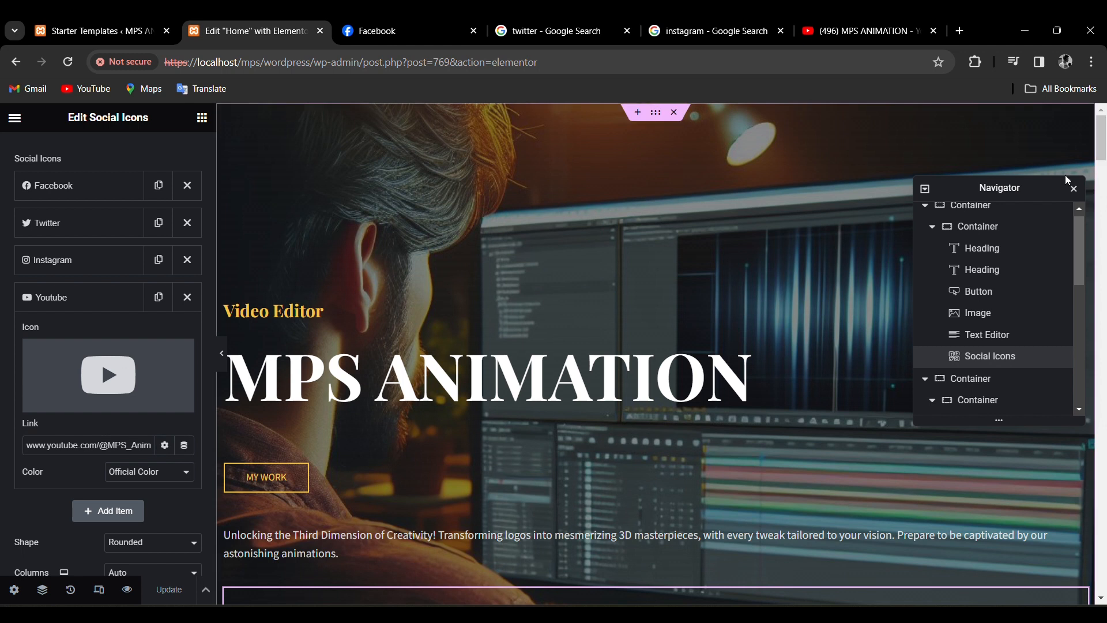
{"action": "left_click", "coordinate": [1074, 188]}
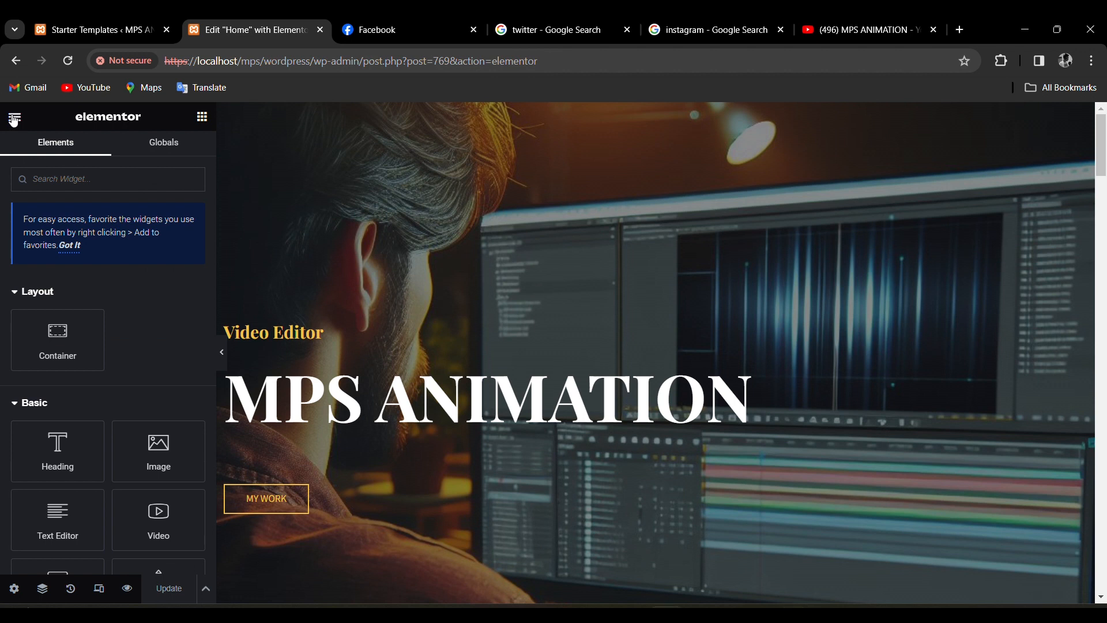
{"action": "left_click", "coordinate": [14, 120]}
{"action": "left_click", "coordinate": [11, 120]}
{"action": "left_click", "coordinate": [11, 119]}
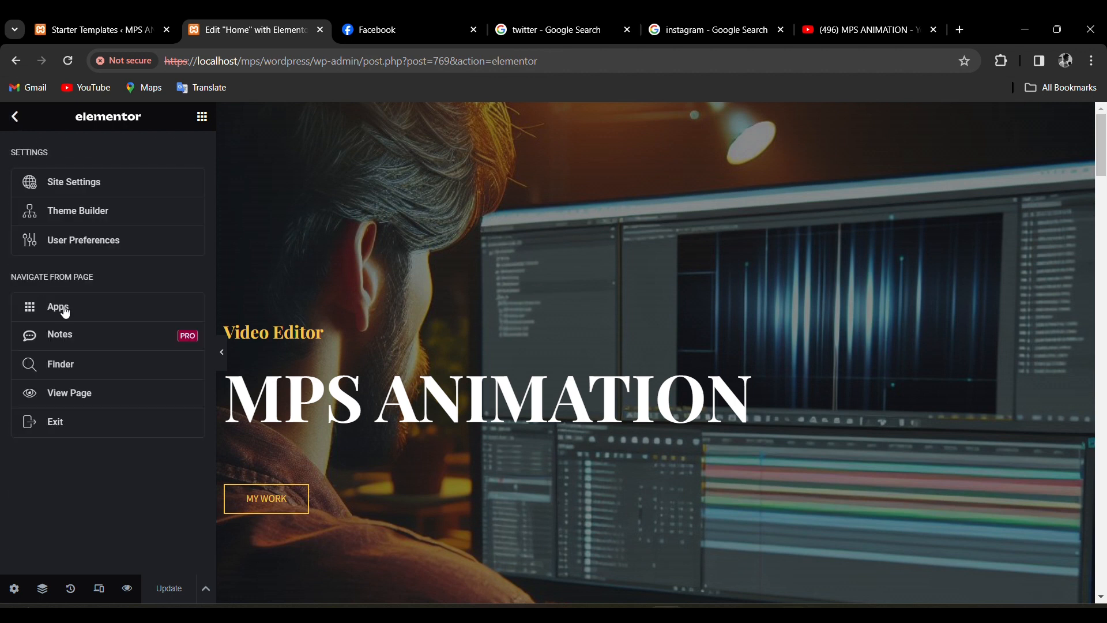
{"action": "left_click", "coordinate": [58, 430]}
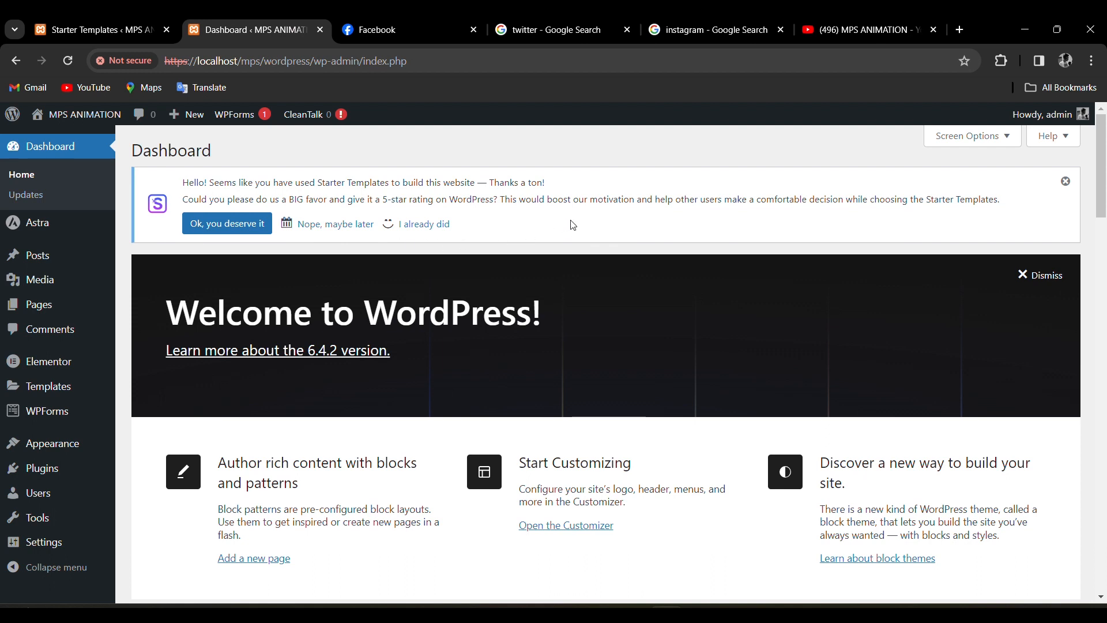
Scroll the Dashboard to find the Home page listed as recently edited in Elementor.
{"action": "scroll", "coordinate": [657, 231], "scroll_direction": "down", "scroll_amount": 3}
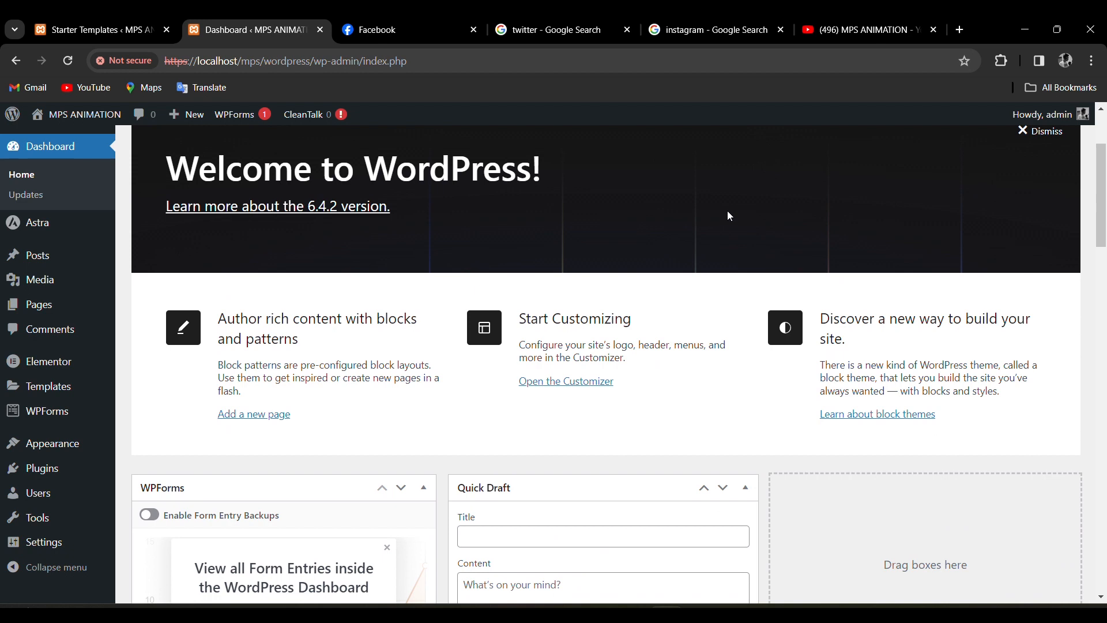
{"action": "scroll", "coordinate": [706, 418], "scroll_direction": "down", "scroll_amount": 3}
{"action": "scroll", "coordinate": [706, 416], "scroll_direction": "down", "scroll_amount": 3}
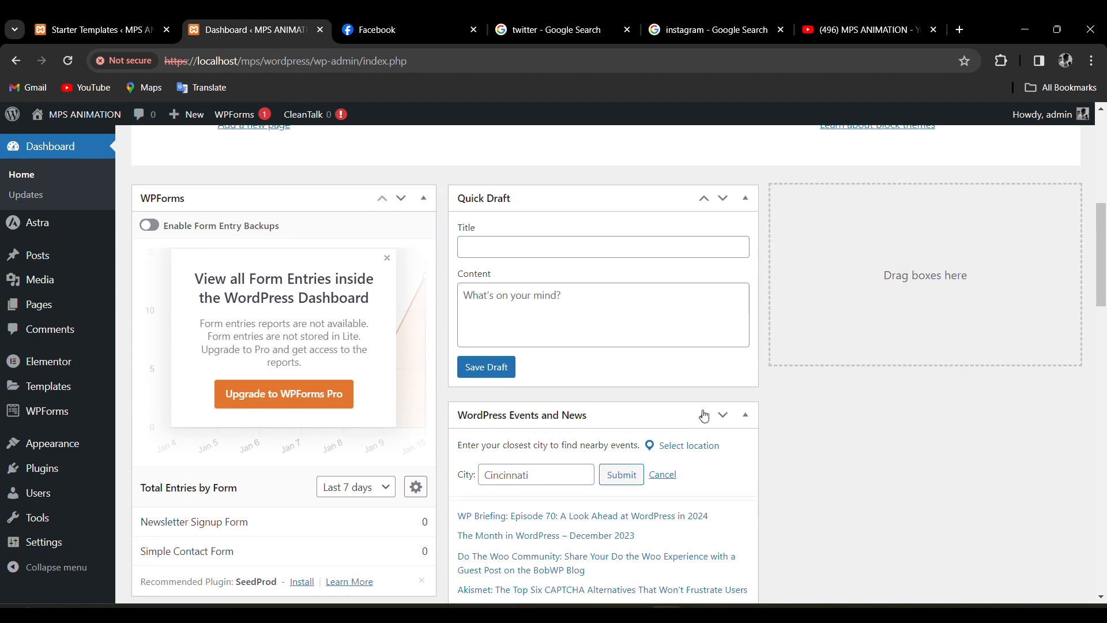
{"action": "scroll", "coordinate": [705, 410], "scroll_direction": "down", "scroll_amount": 7}
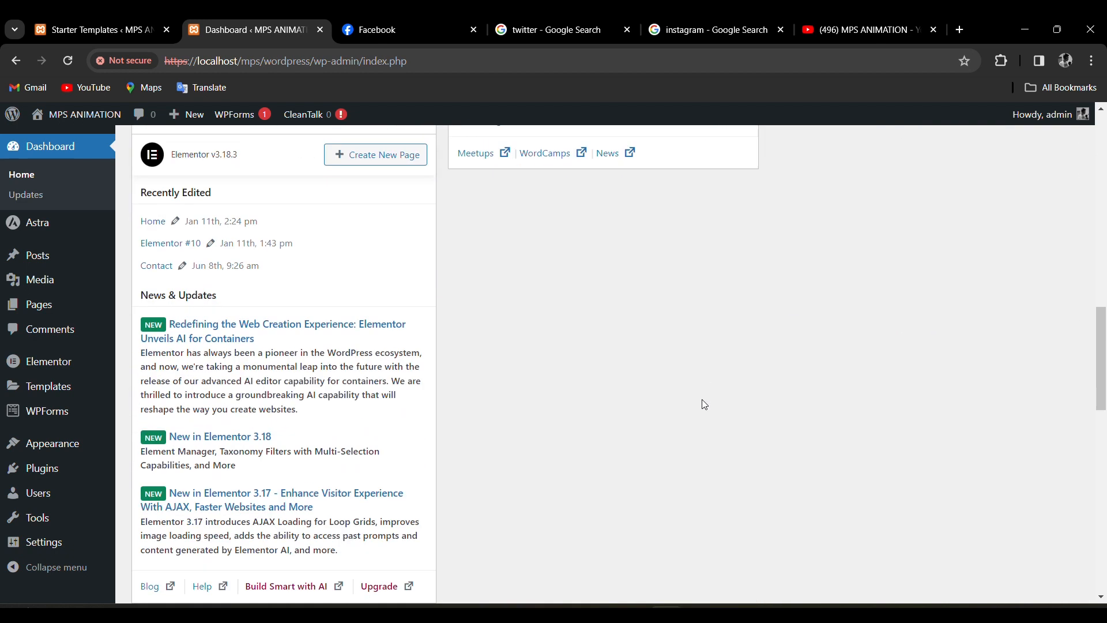
{"action": "scroll", "coordinate": [705, 407], "scroll_direction": "up", "scroll_amount": 15}
{"action": "scroll", "coordinate": [704, 401], "scroll_direction": "up", "scroll_amount": 1}
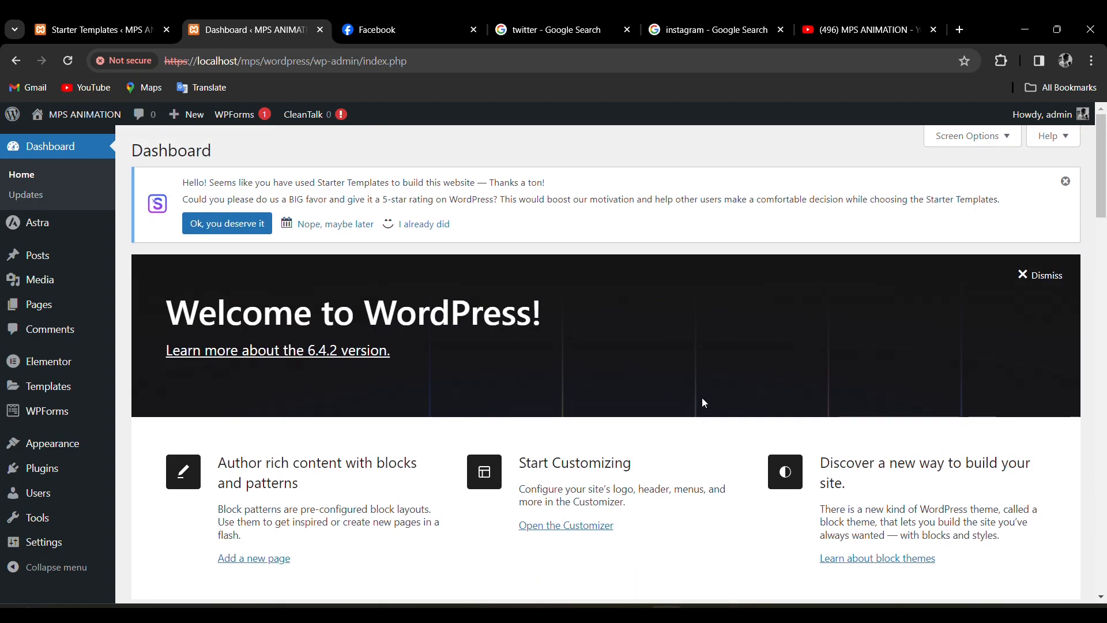